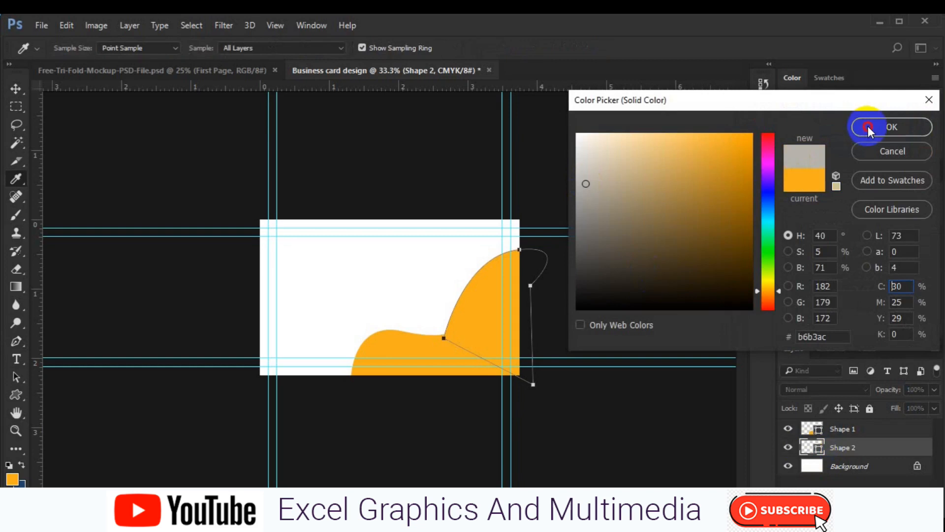
Undo the unfinished second wave shape and zoom the card view to 50%
click(263, 217)
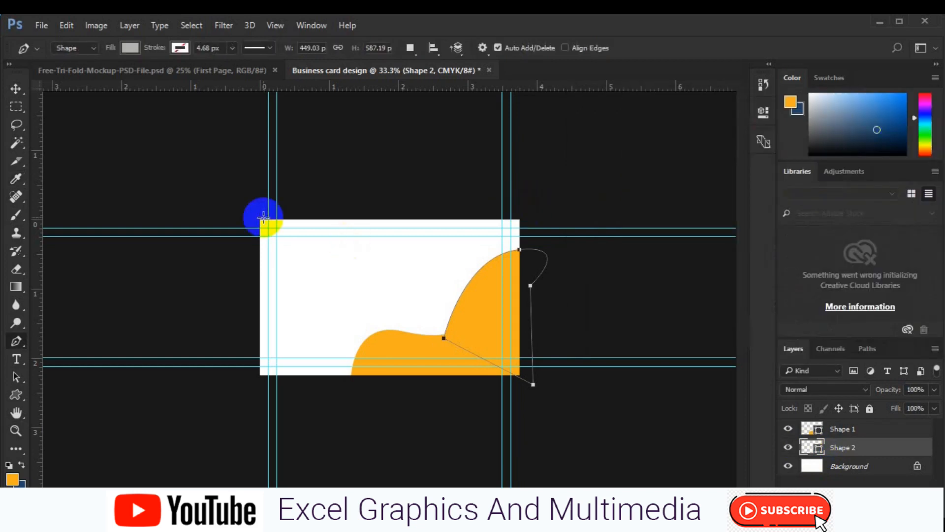
key(ctrl+alt+z)
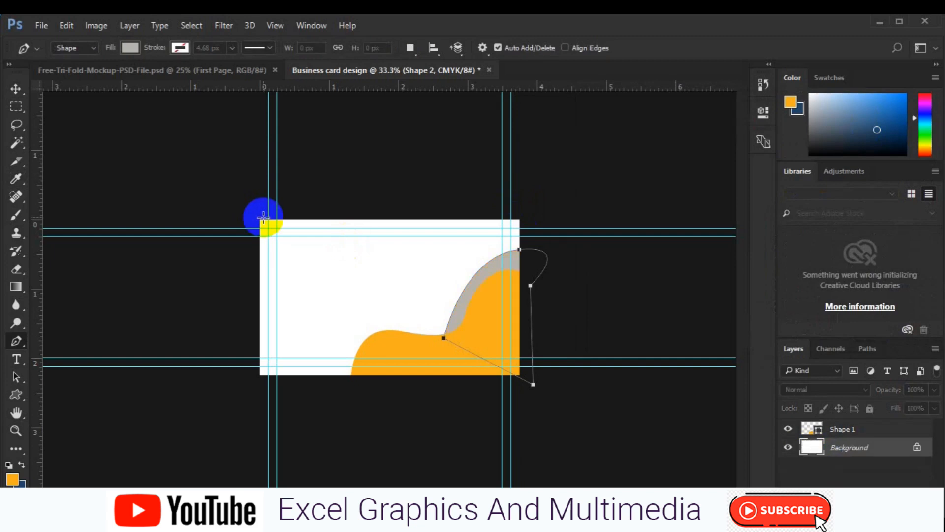
key(ctrl+plus)
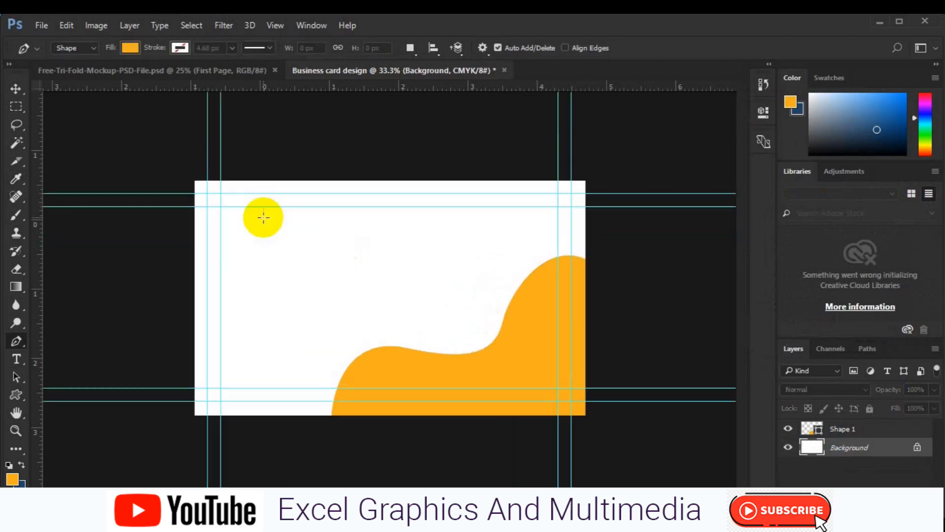
click(584, 221)
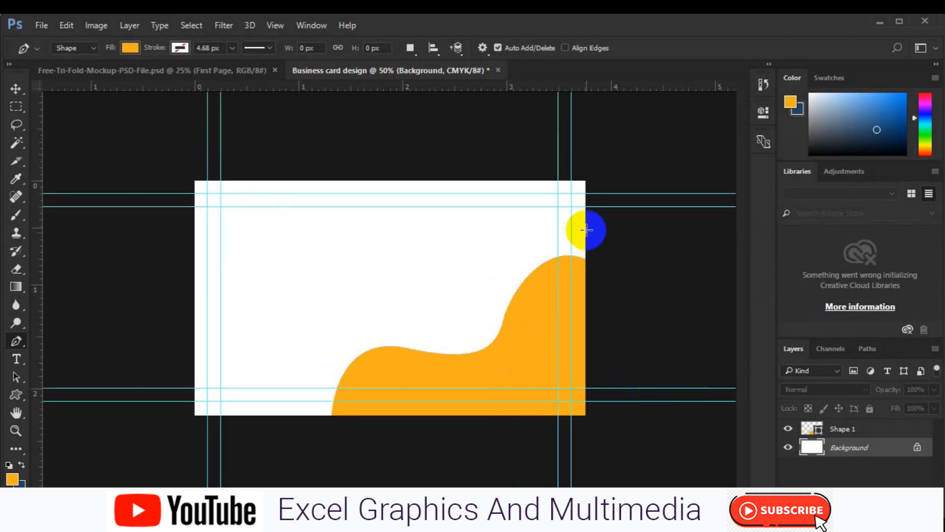
Redraw the second wave path from the orange wave's edge up to the card's top-right corner
click(497, 337)
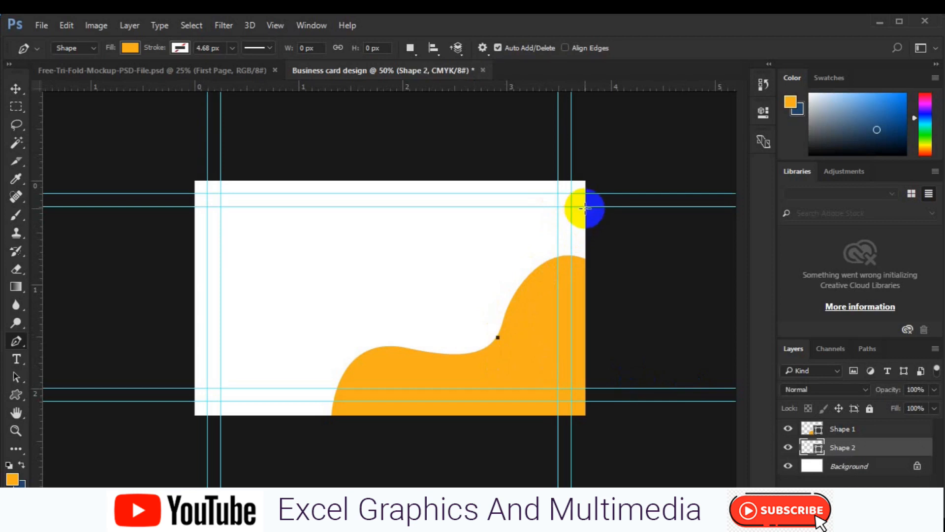
drag(585, 207, 675, 140)
drag(610, 239, 598, 333)
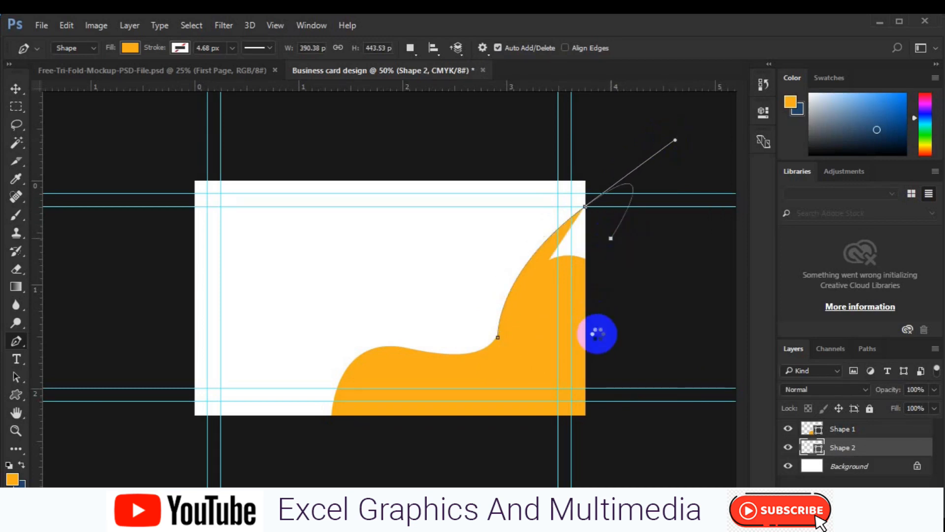
click(493, 339)
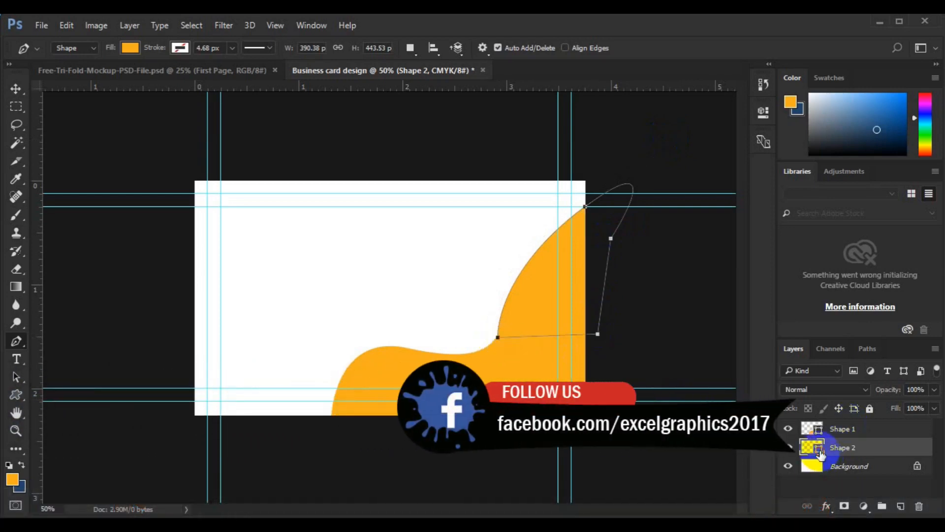
Fill the new wave shape with light grey #afb4ba
double_click(820, 450)
click(584, 141)
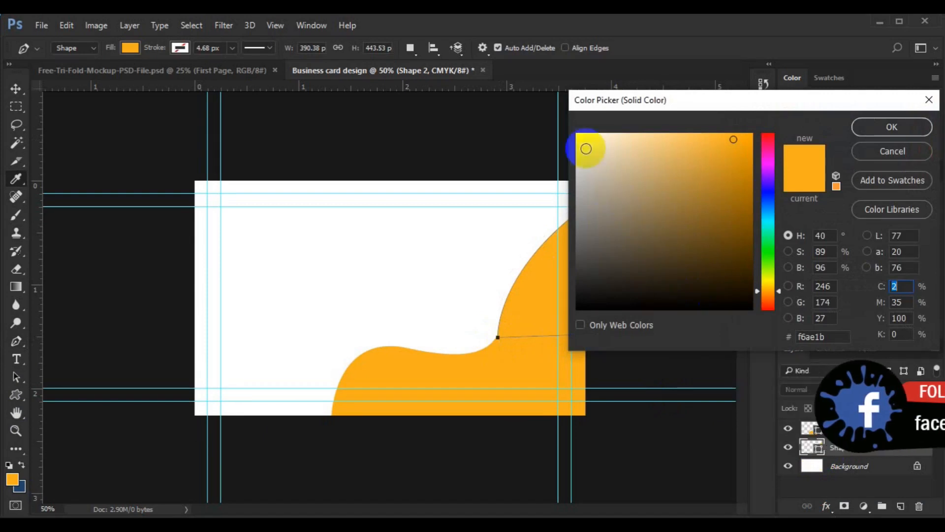
drag(773, 214, 771, 205)
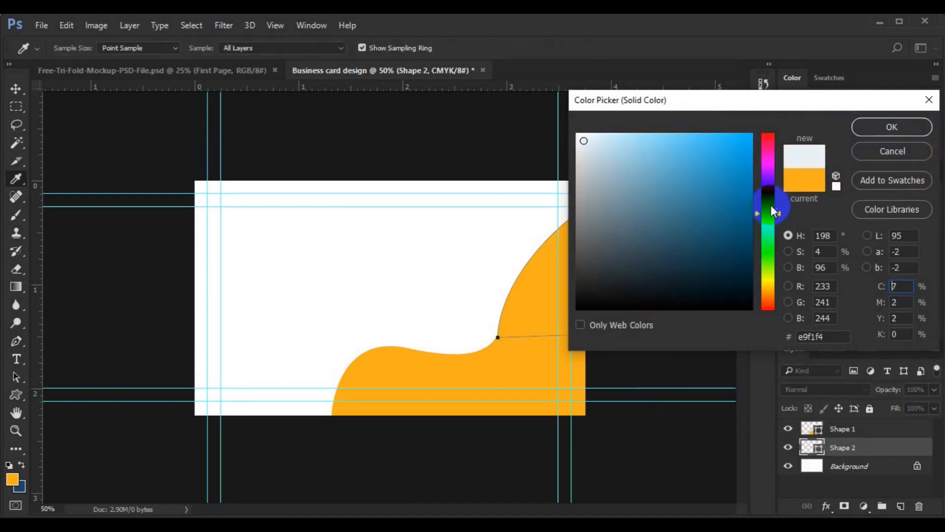
click(587, 192)
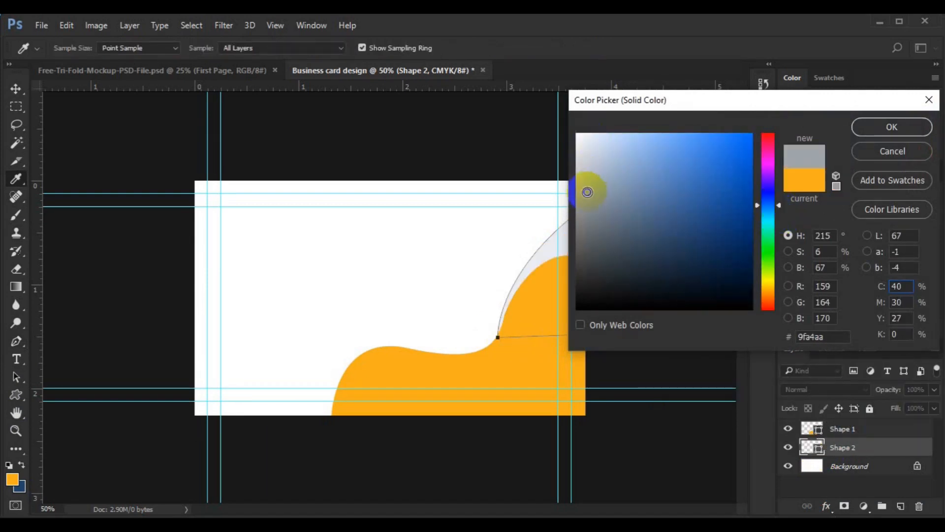
click(587, 181)
click(865, 127)
click(17, 91)
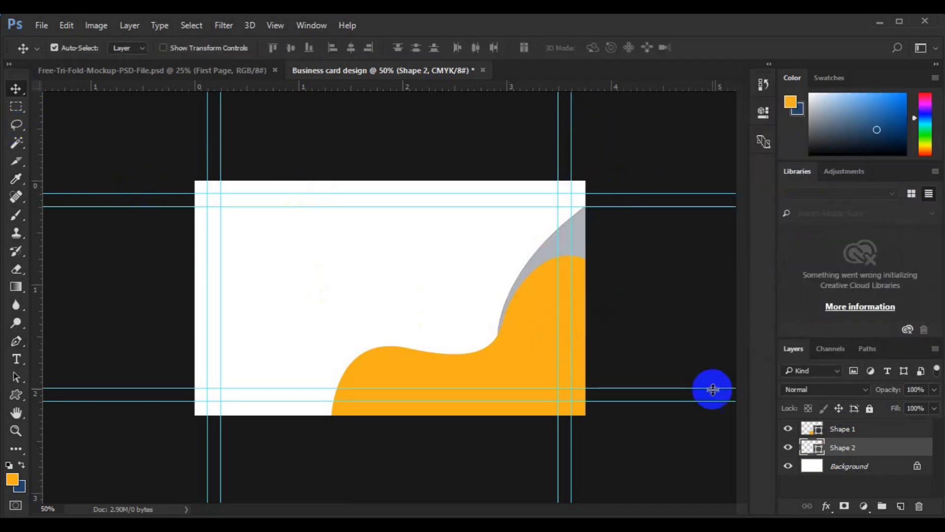
Add a layer above Shape 1 and draw a 216 × 216 px orange circle on the wave's left end
click(471, 371)
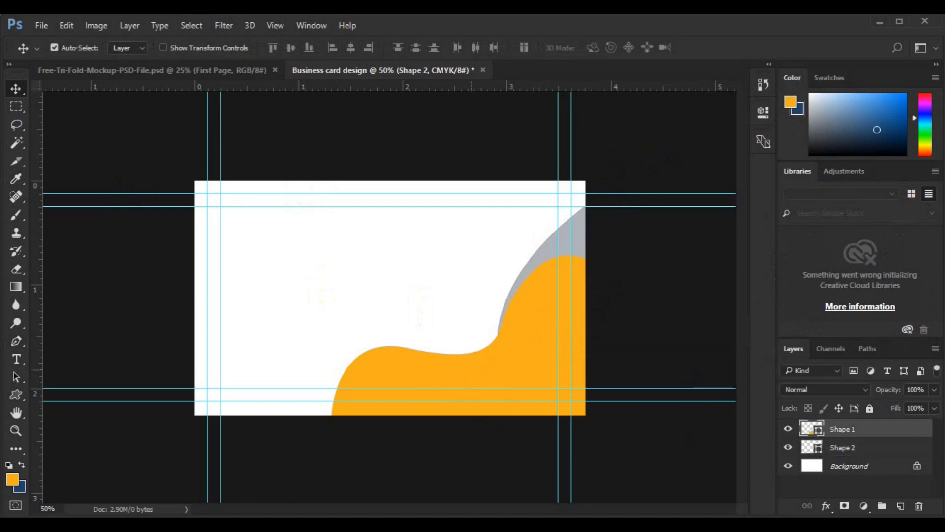
click(900, 506)
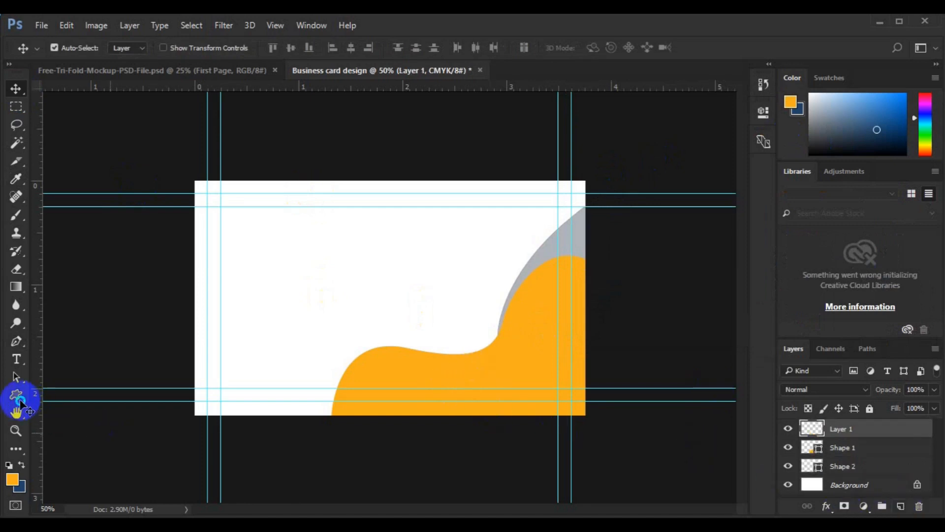
drag(20, 400, 74, 424)
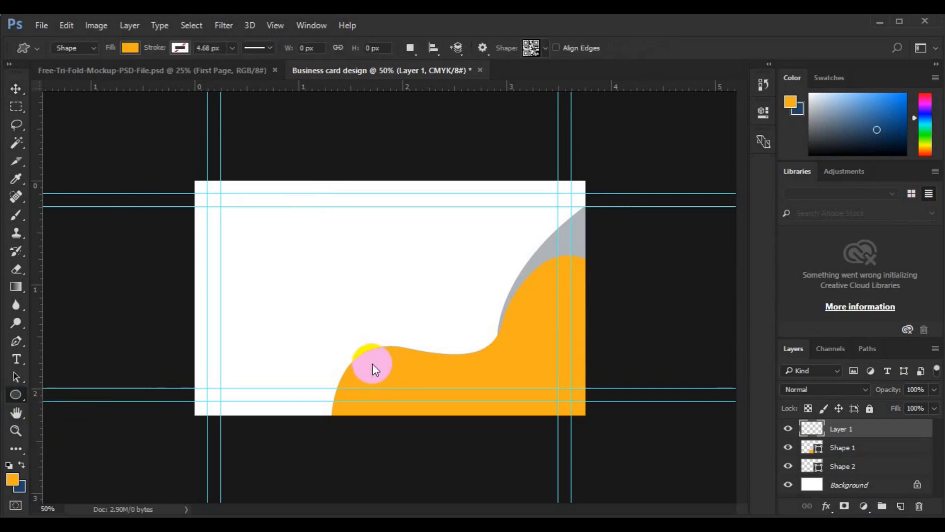
drag(370, 365, 416, 397)
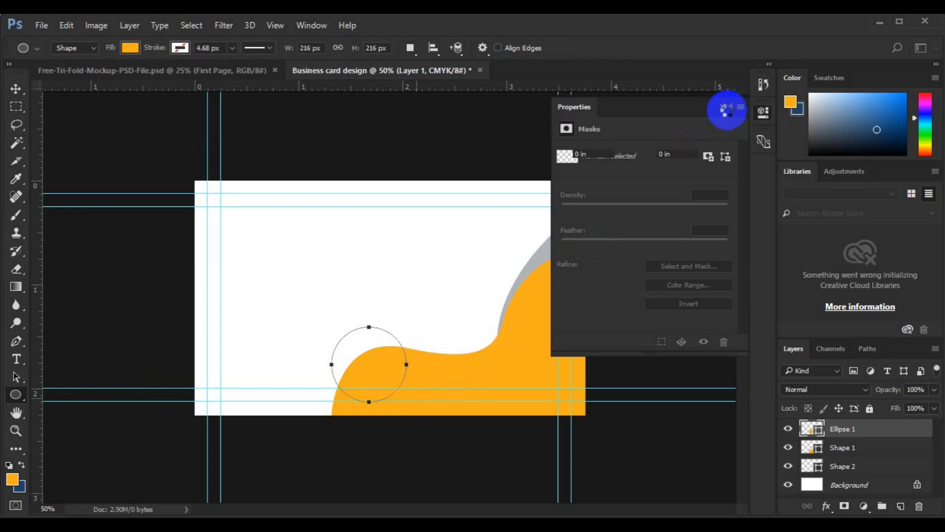
click(727, 111)
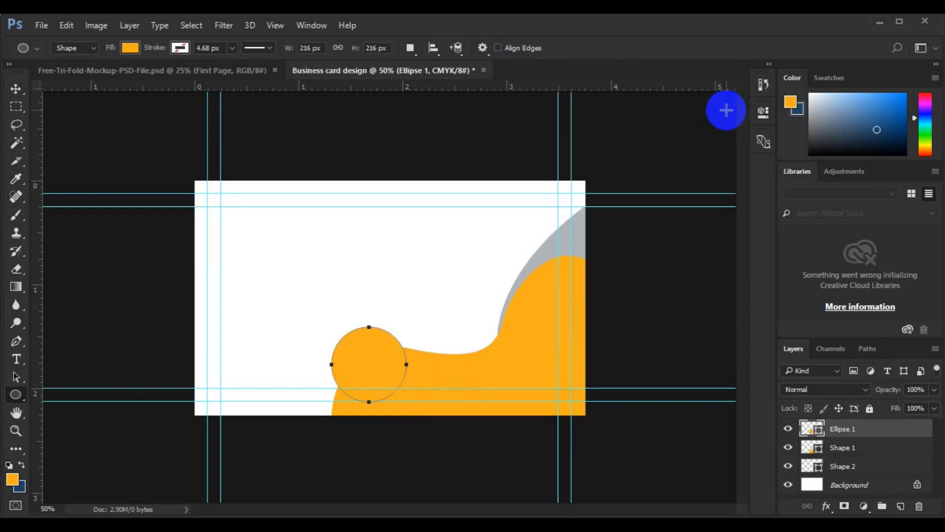
key(v)
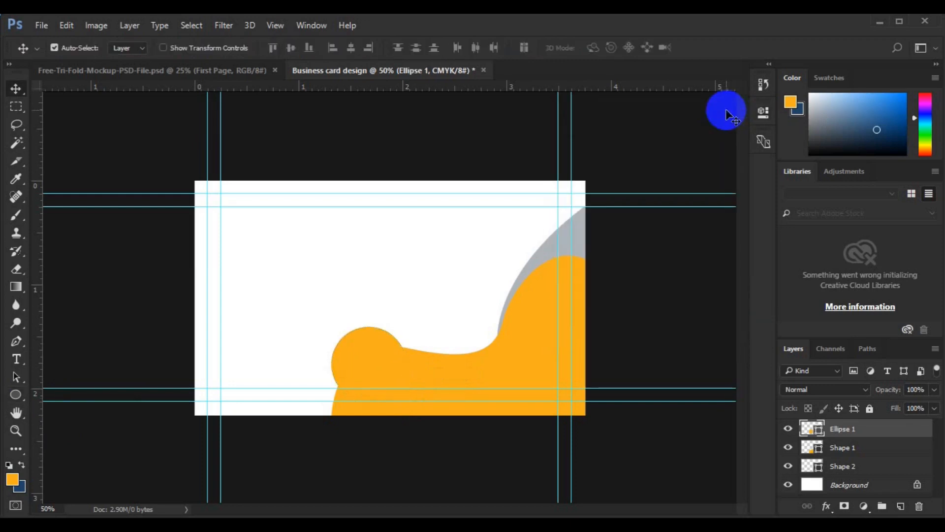
Fill the circle dark brown #3e3421 and move it down onto the wave
double_click(820, 432)
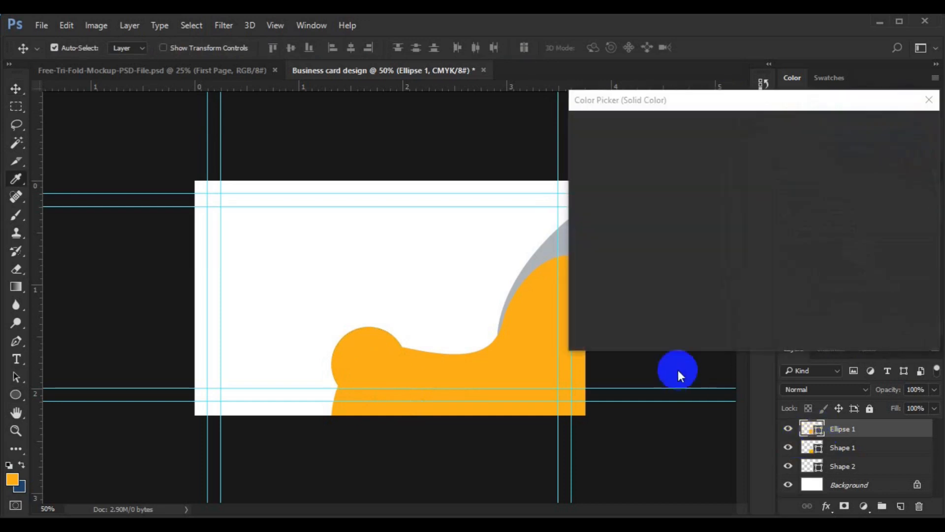
click(660, 266)
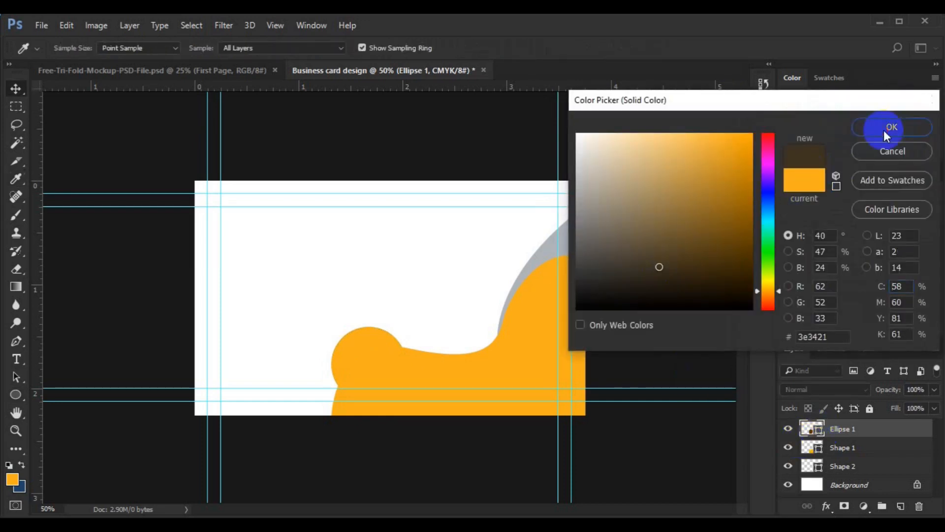
click(884, 129)
click(368, 362)
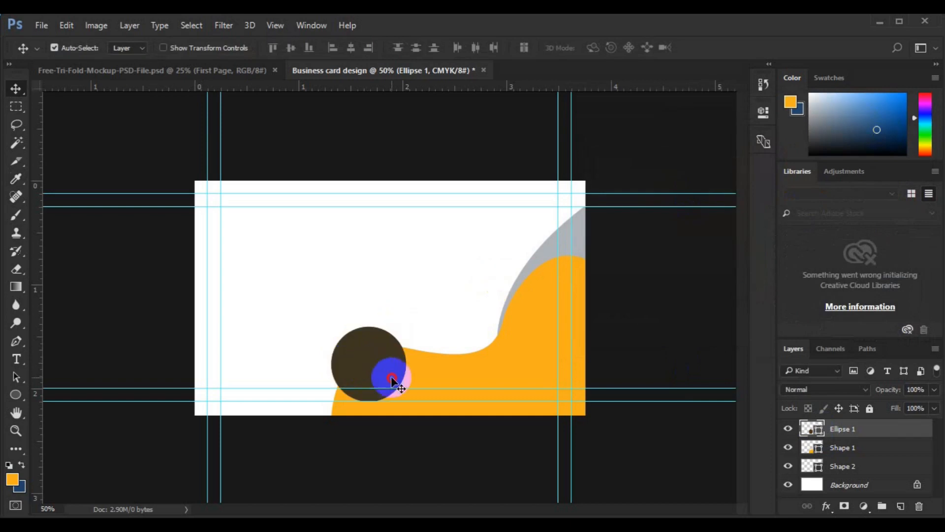
drag(392, 382, 381, 390)
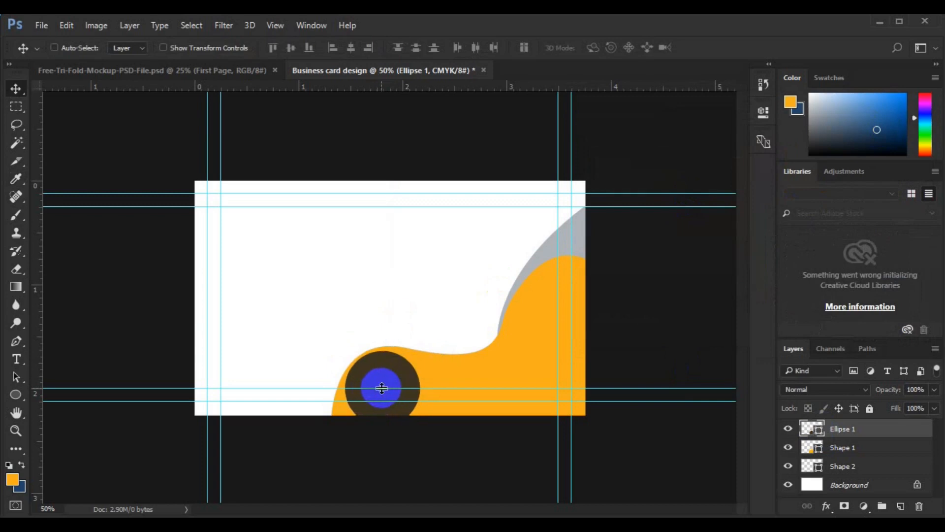
Scale the circle to 88.89% and nudge it into place near the card's bottom edge
key(ctrl+t)
drag(424, 426, 417, 421)
key(Up)
key(Up)
key(Up)
key(Up)
key(Up)
key(Up)
key(Up)
key(Up)
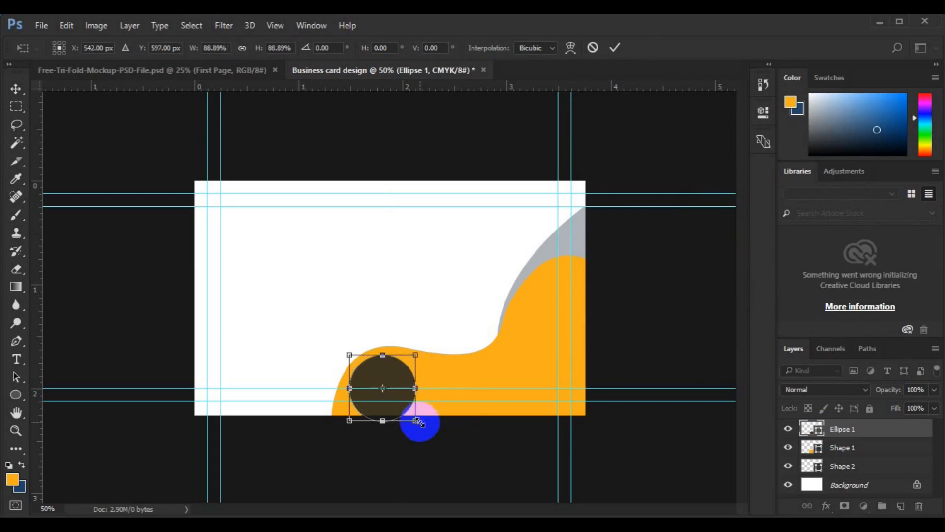
key(Up)
key(Up)
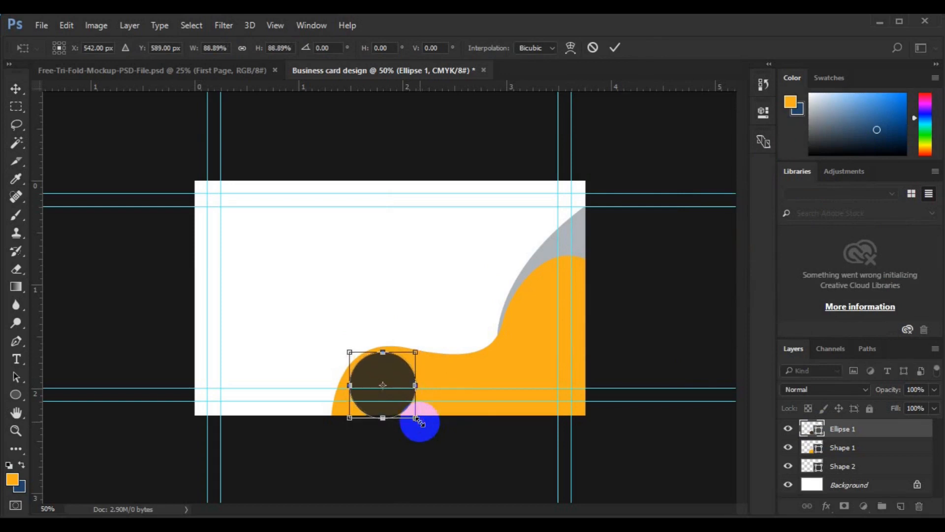
key(Right)
key(Right)
key(Right)
key(Right)
key(Right)
key(Down)
key(Down)
key(Right)
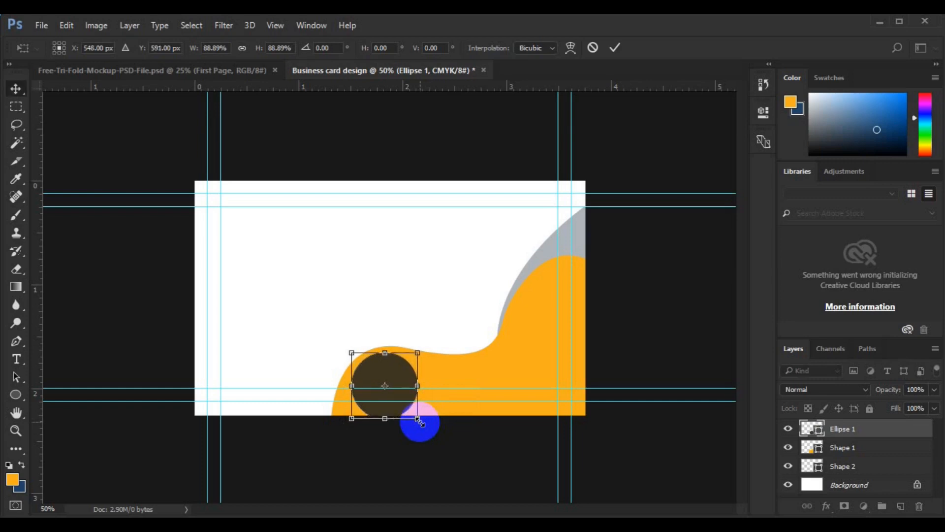
key(Return)
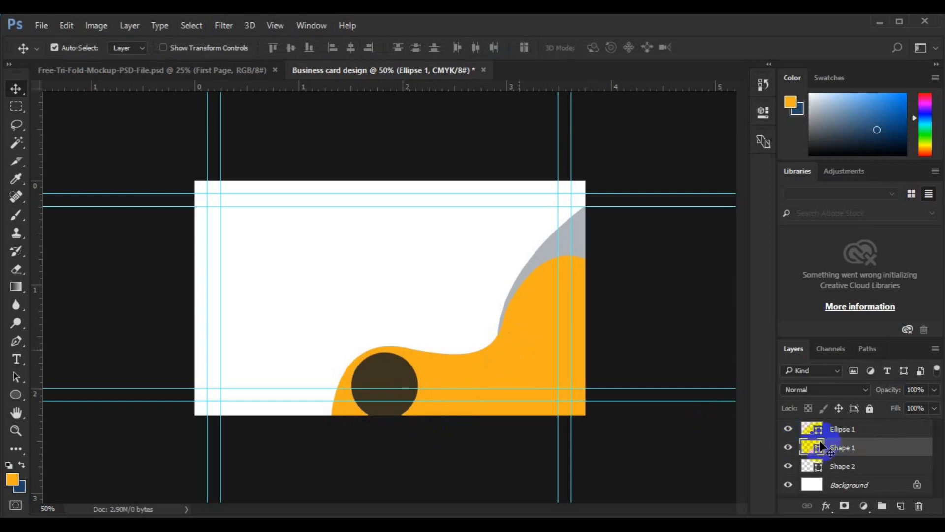
Add a Gradient Overlay to Shape 1's layer style and open its Gradient Editor
click(838, 449)
right_click(837, 448)
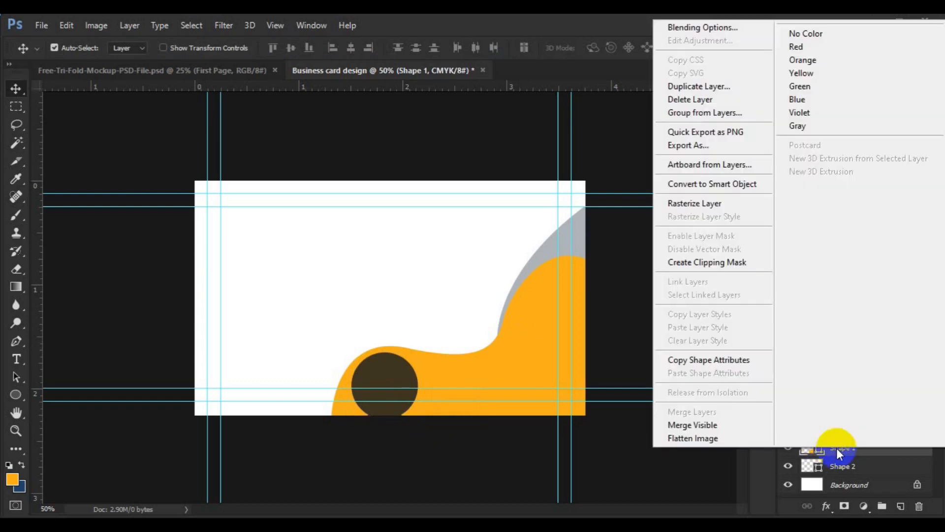
click(734, 33)
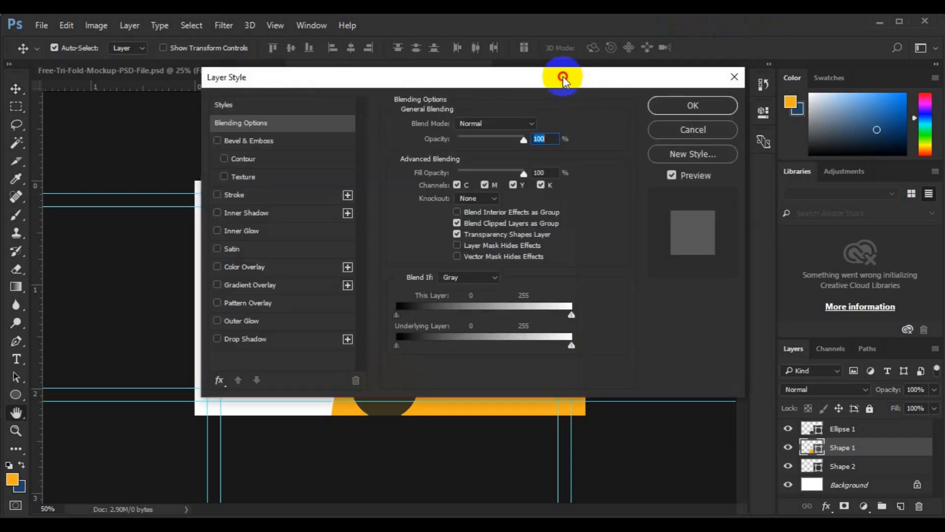
drag(562, 76, 917, 81)
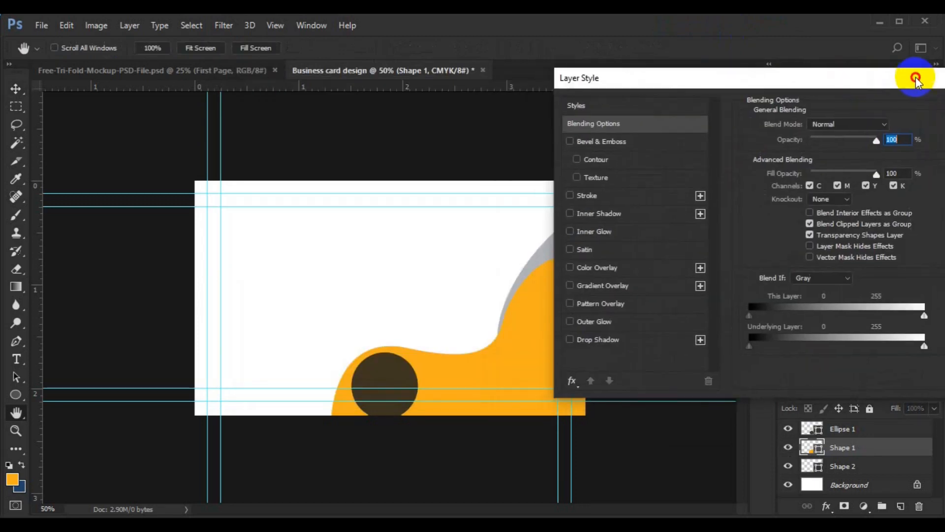
click(631, 285)
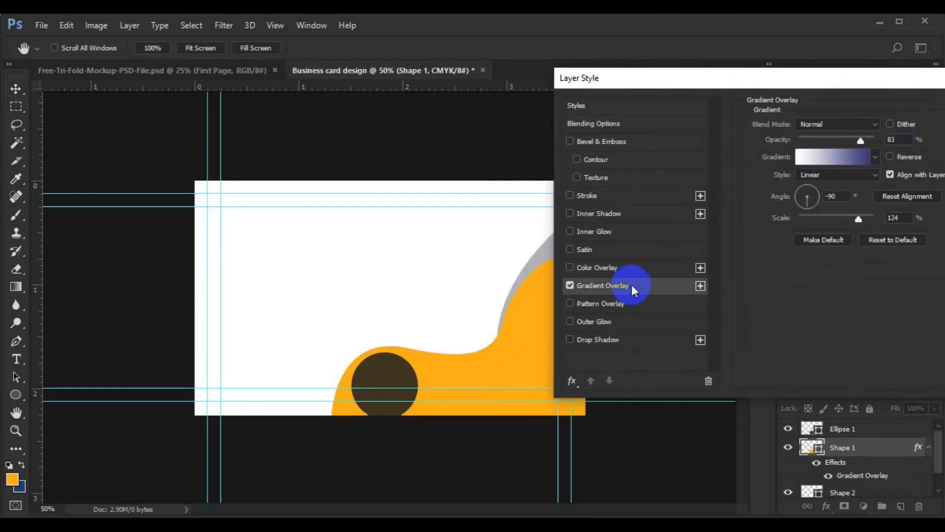
click(821, 157)
scroll(805, 203, down, 5)
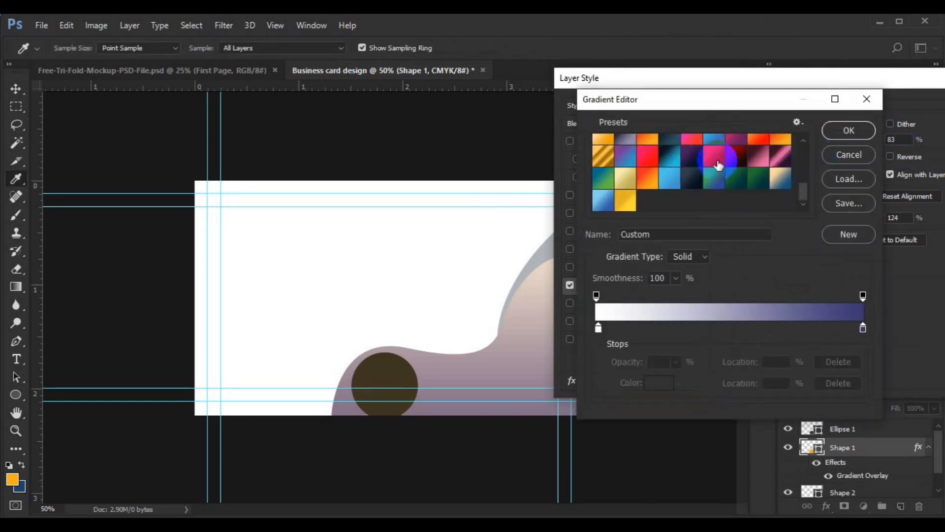
Apply the pink gradient preset and set its right stop to a darker purple
click(712, 164)
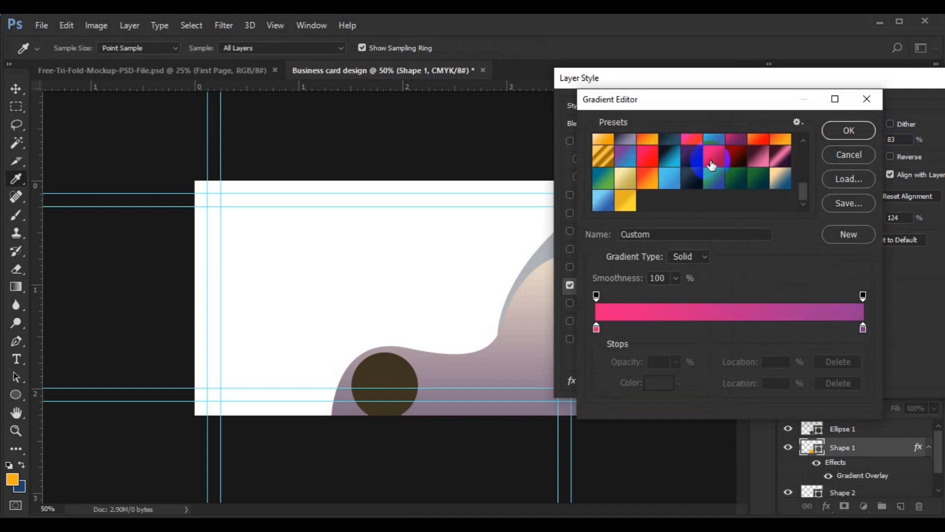
click(863, 329)
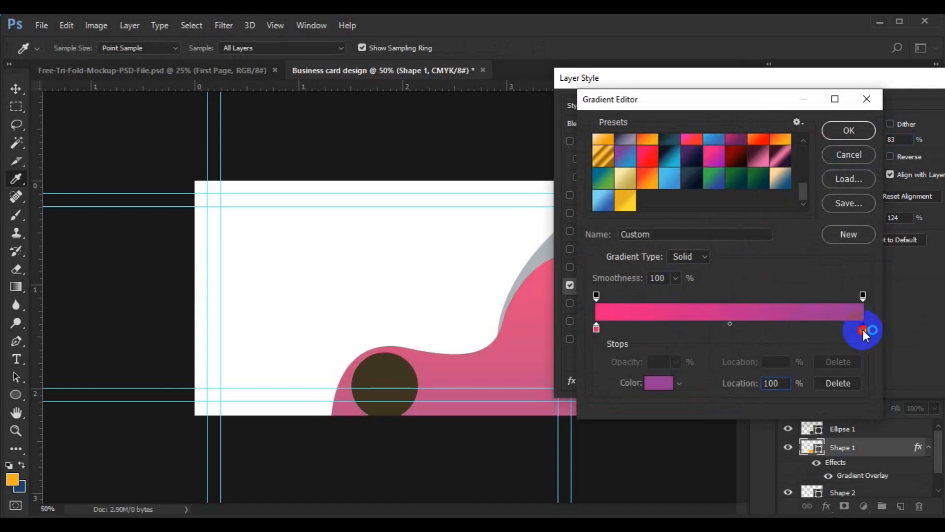
double_click(864, 330)
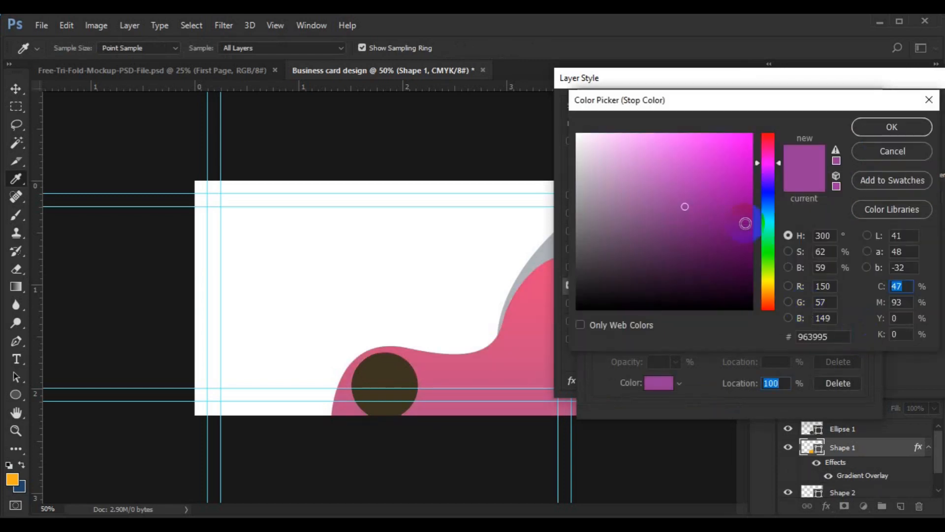
click(741, 215)
click(837, 149)
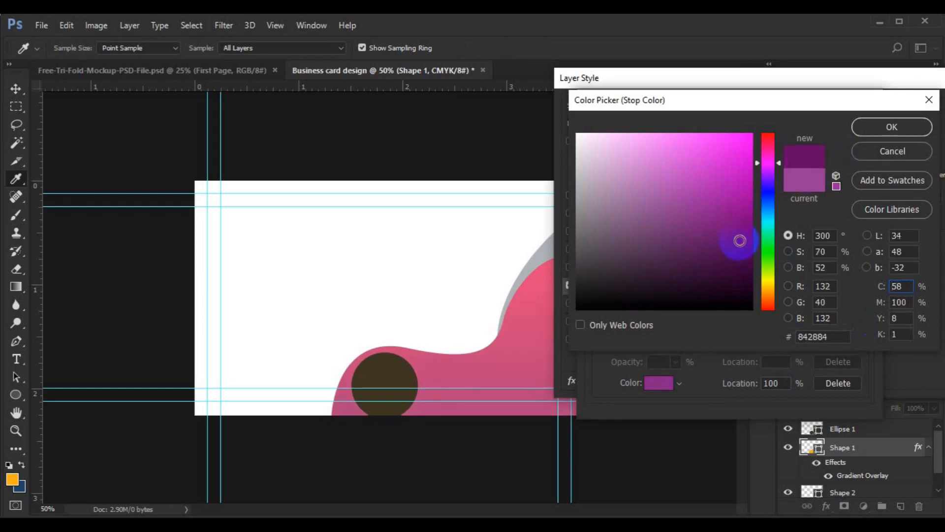
click(864, 128)
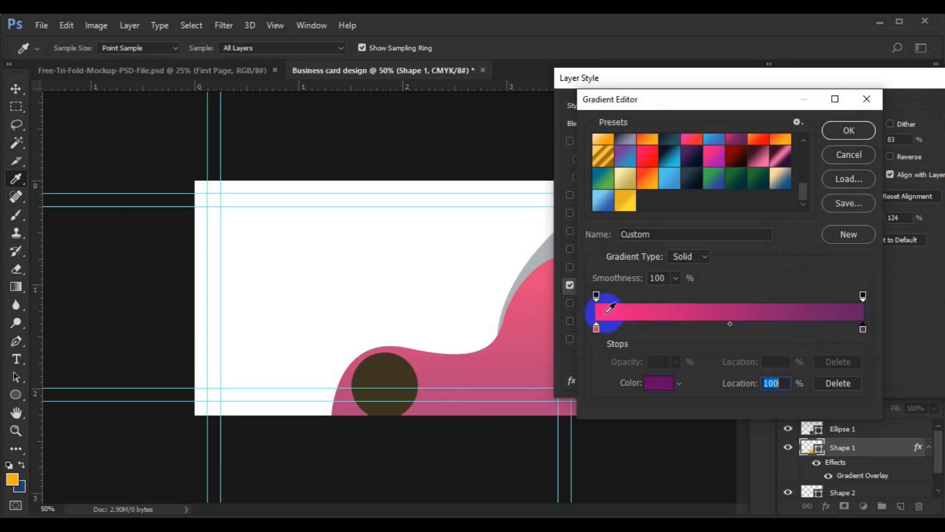
Set the gradient's left stop to a red-pink
click(596, 329)
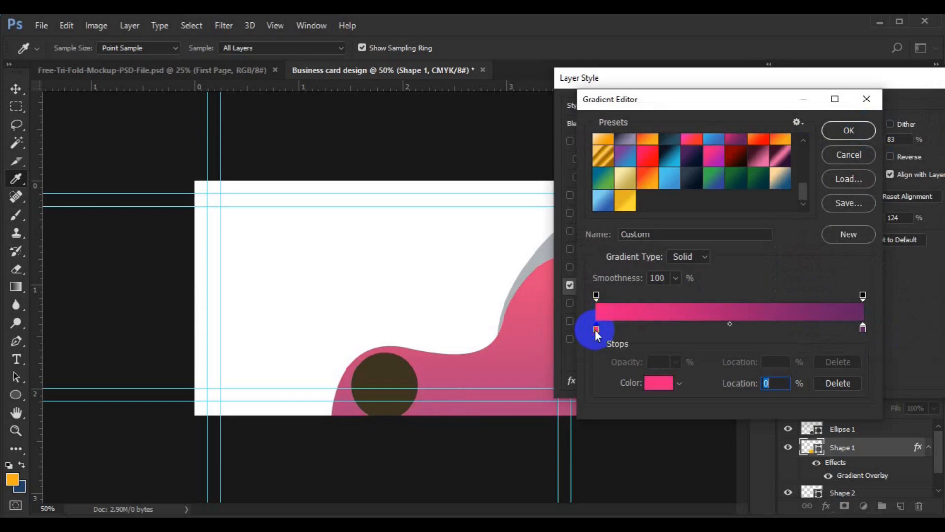
double_click(596, 329)
click(742, 150)
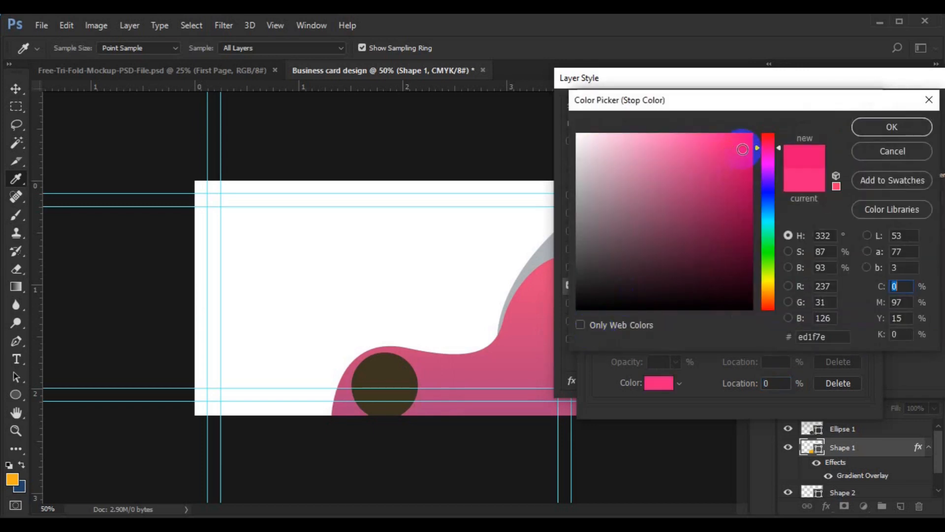
click(777, 143)
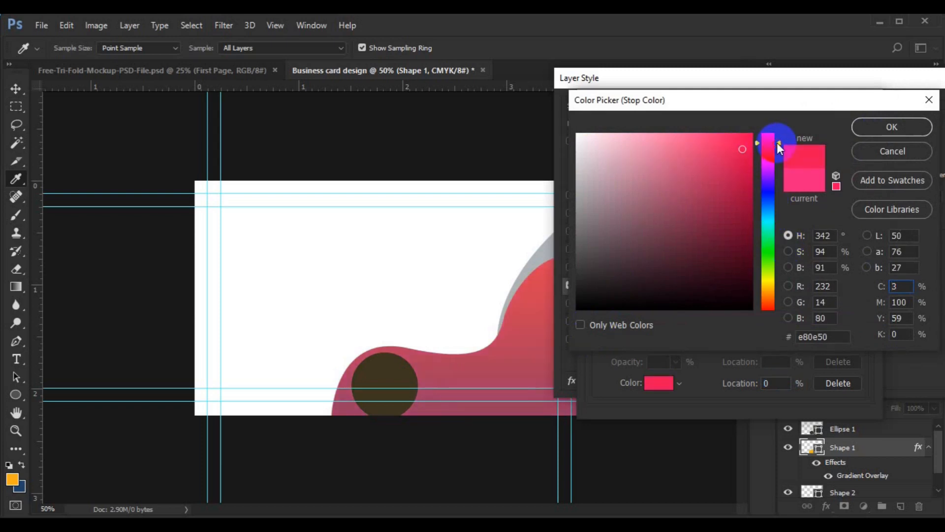
click(866, 128)
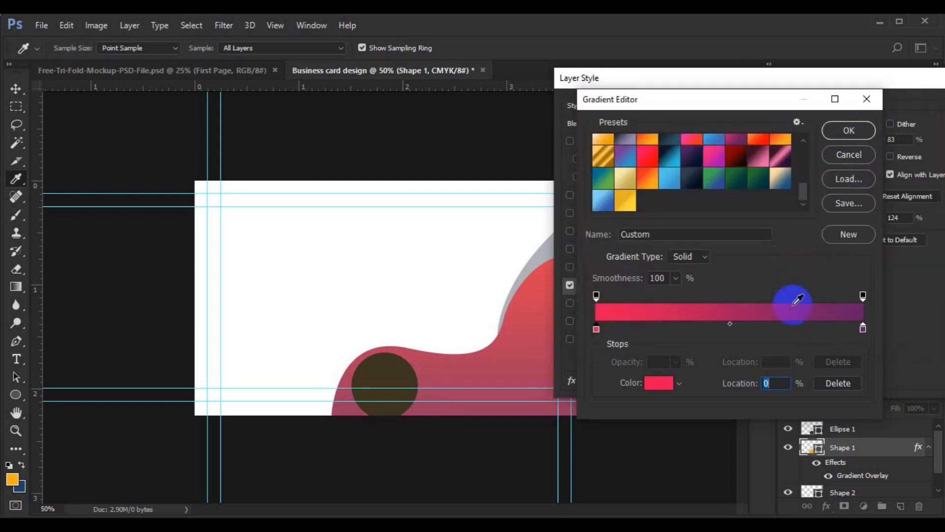
Add a middle stop at 46%, move the purple stop to 95%, and raise overlay opacity to 100%
click(749, 328)
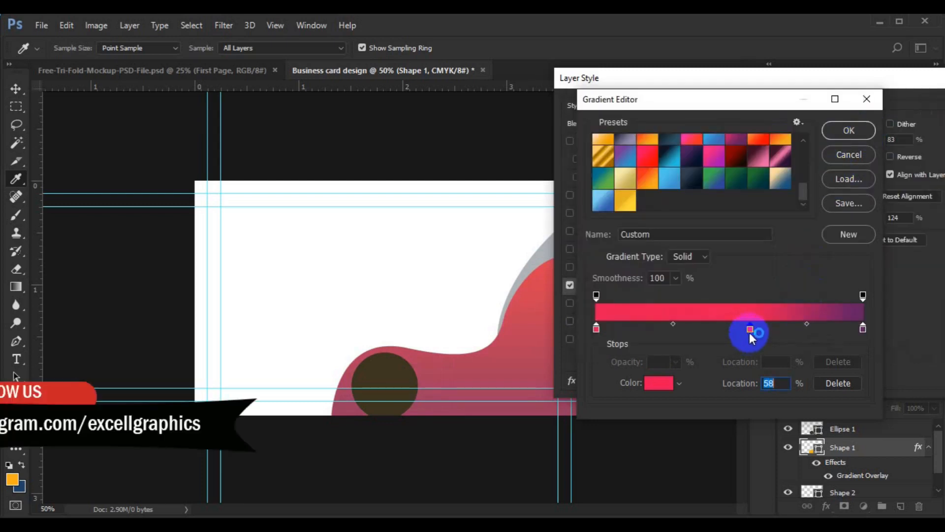
drag(862, 329, 834, 329)
drag(750, 329, 719, 330)
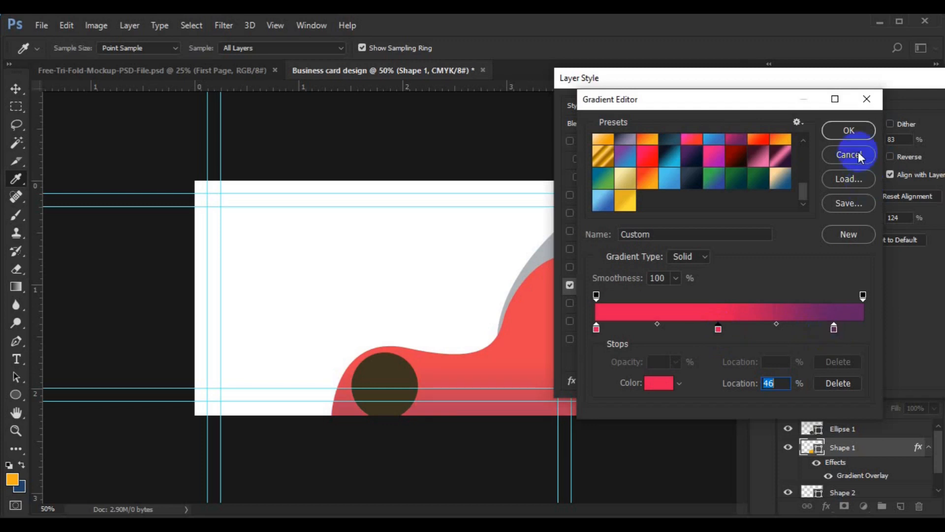
click(846, 136)
drag(861, 140, 873, 141)
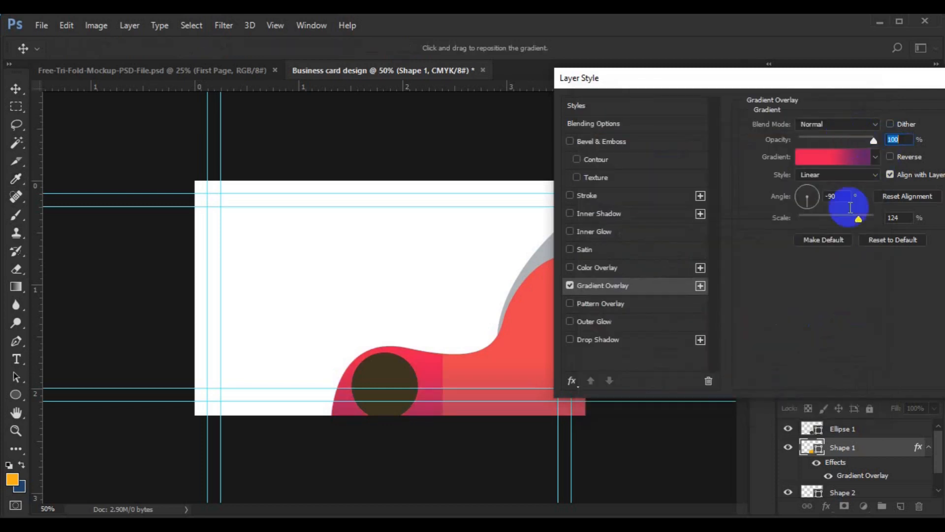
Try a Radial gradient style, then switch the overlay back to Linear
drag(779, 83, 805, 73)
click(844, 163)
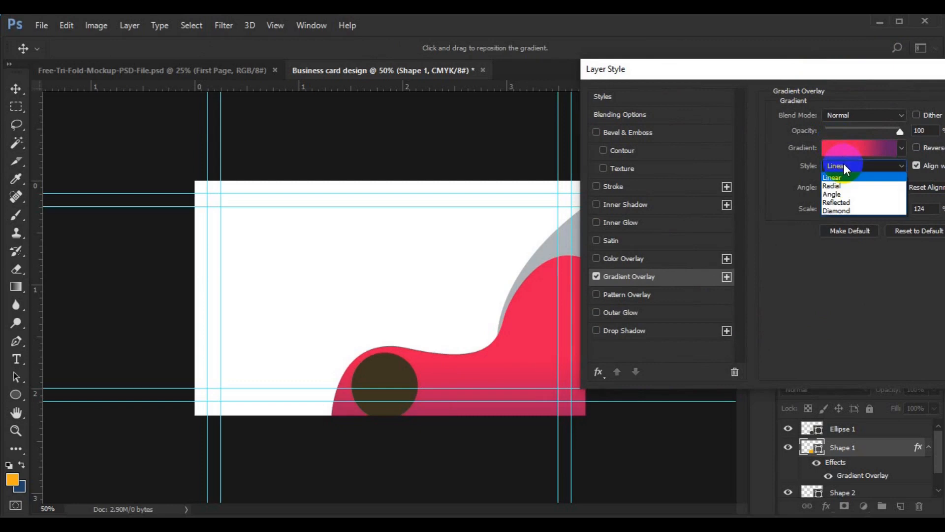
click(844, 182)
click(849, 188)
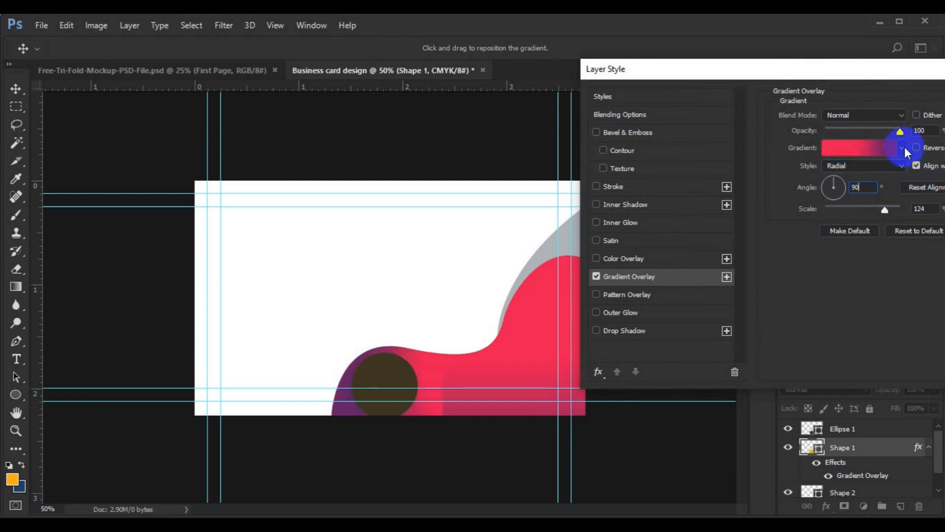
drag(869, 69, 853, 59)
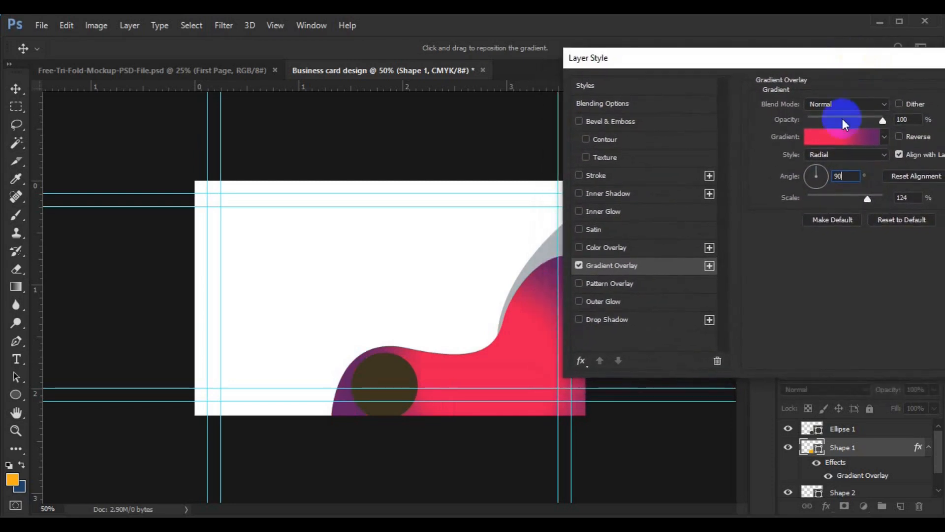
click(839, 155)
click(833, 165)
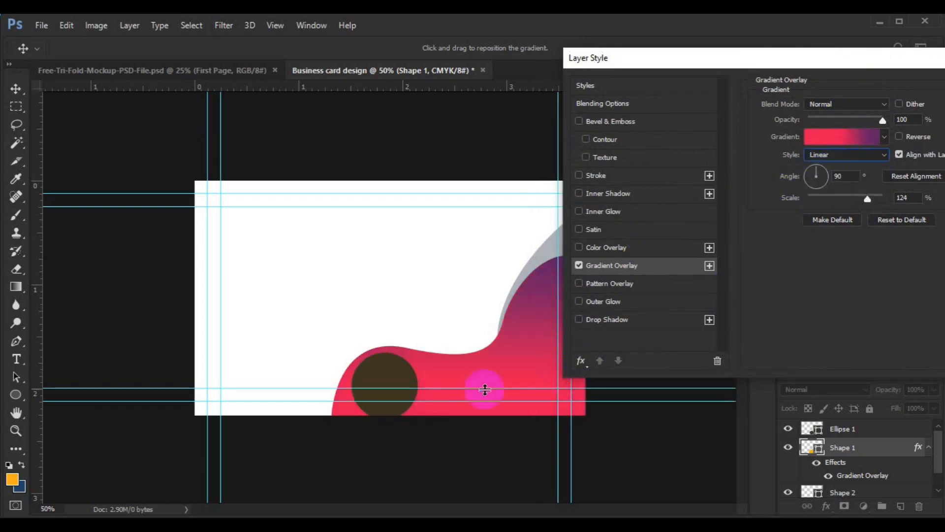
Set the gradient to -42° and 94% scale, dragging it so purple sits left and pink lower-right
double_click(837, 176)
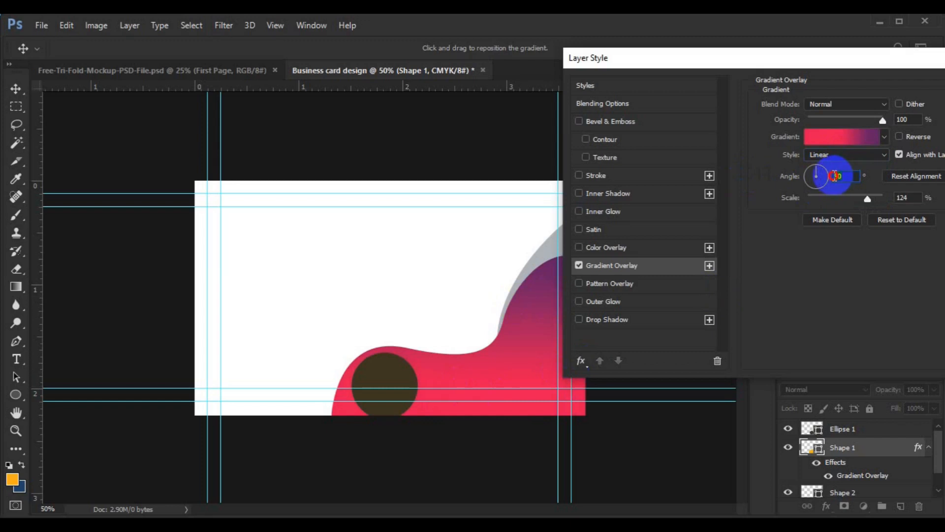
text(180)
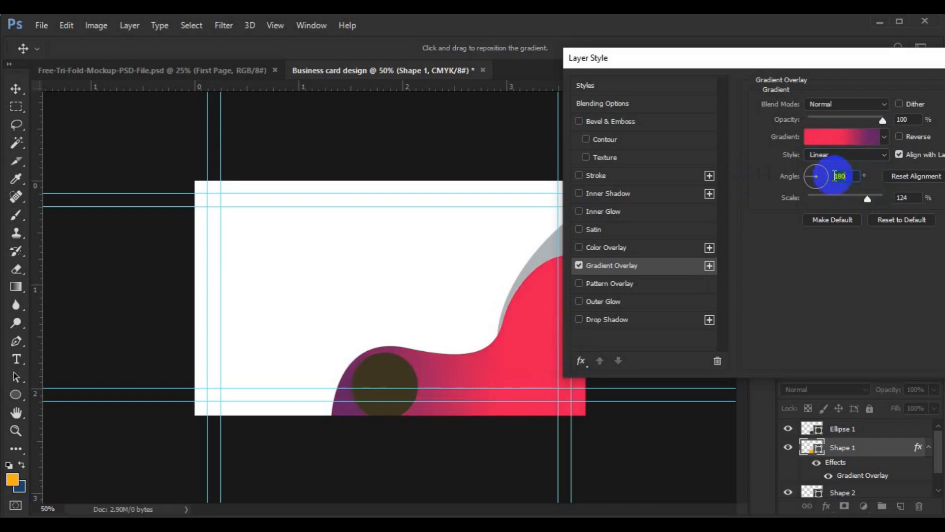
drag(449, 338, 535, 341)
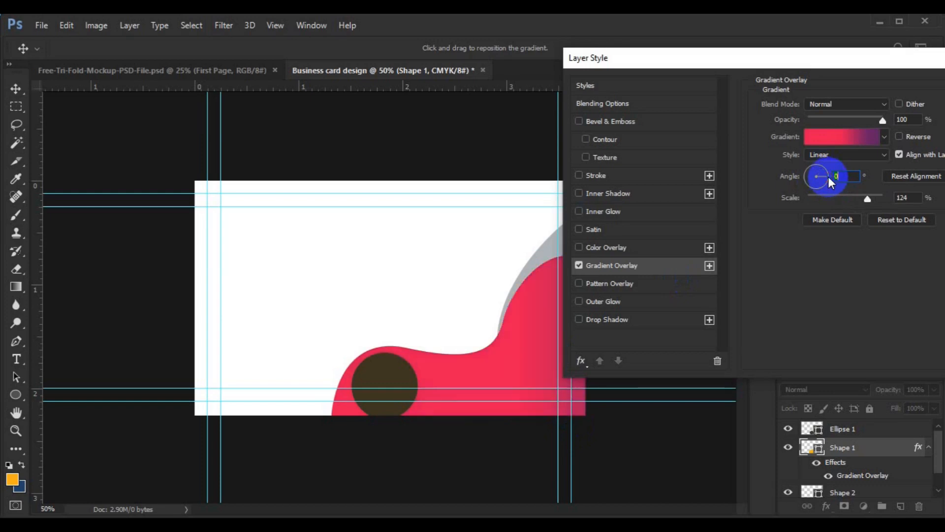
click(823, 170)
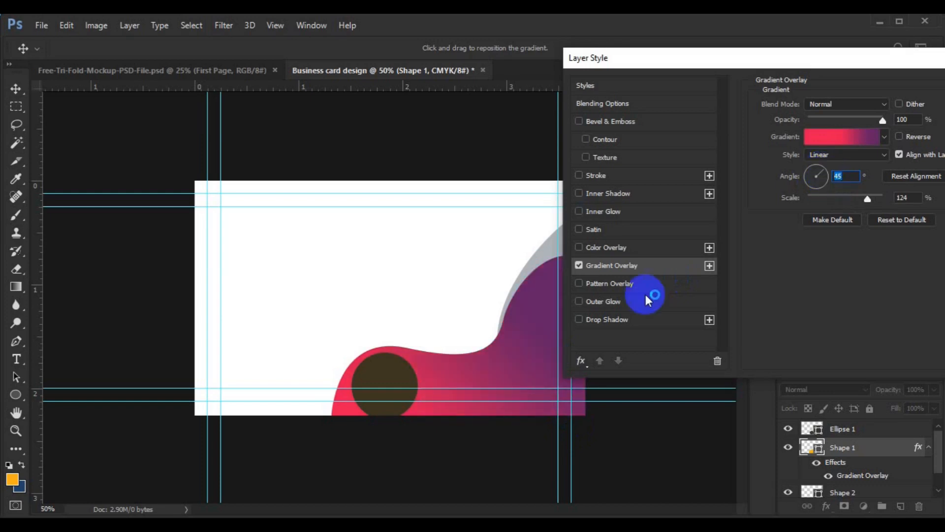
drag(537, 350, 537, 403)
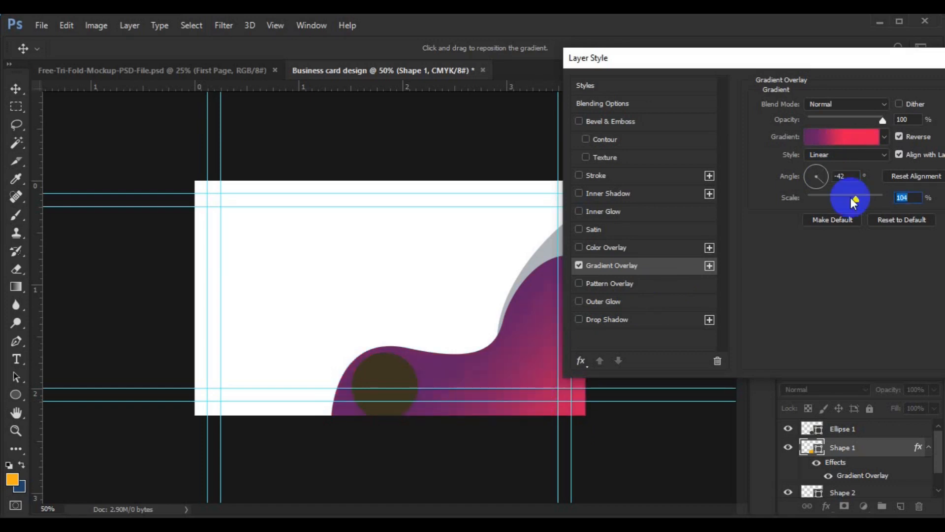
drag(845, 198, 851, 197)
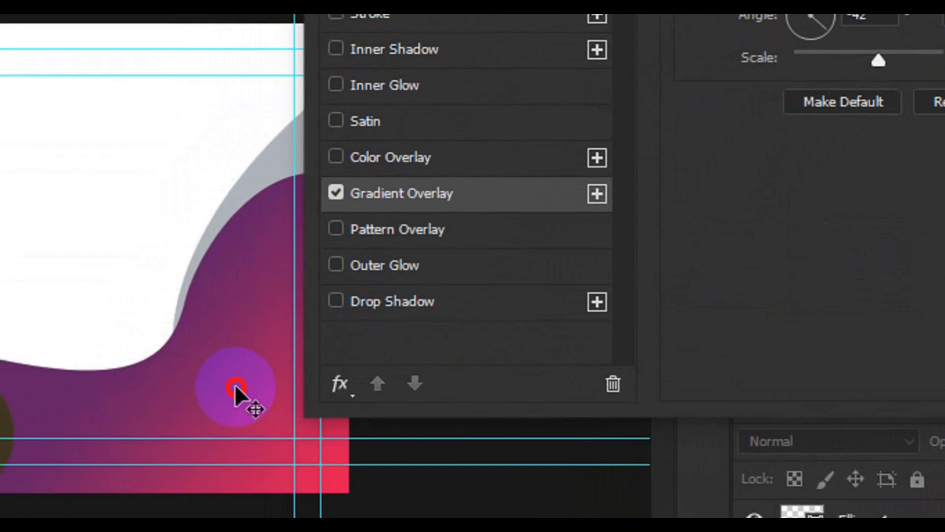
drag(235, 383, 235, 374)
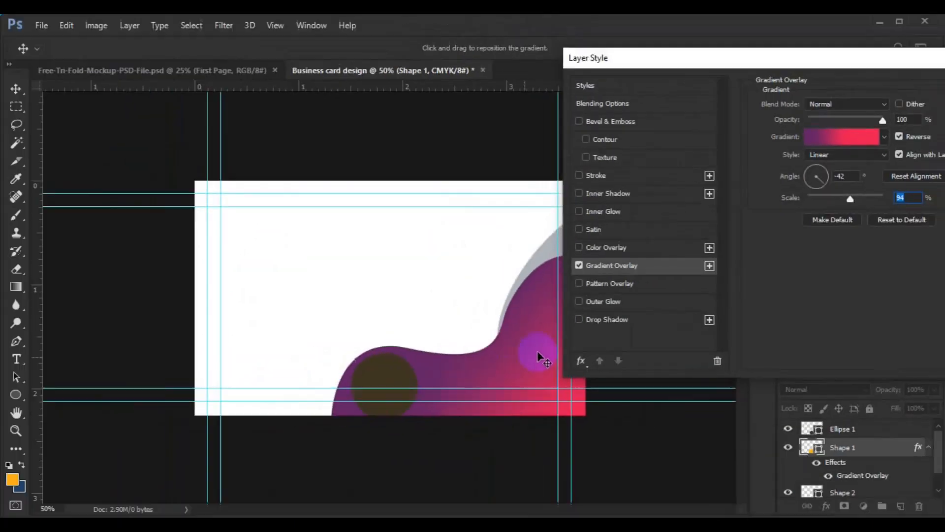
Move the purple stop to the gradient's far end and remove the extra left stop
click(835, 140)
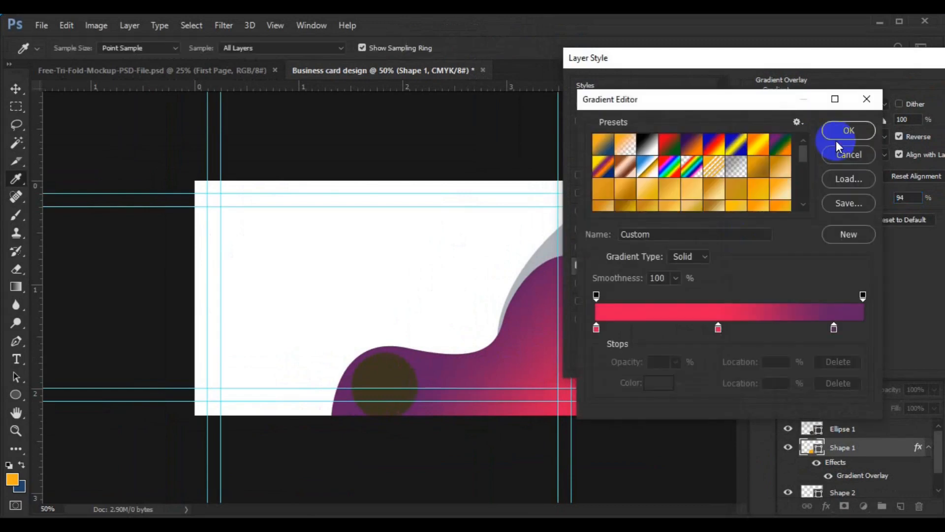
drag(831, 329, 863, 329)
text(6)
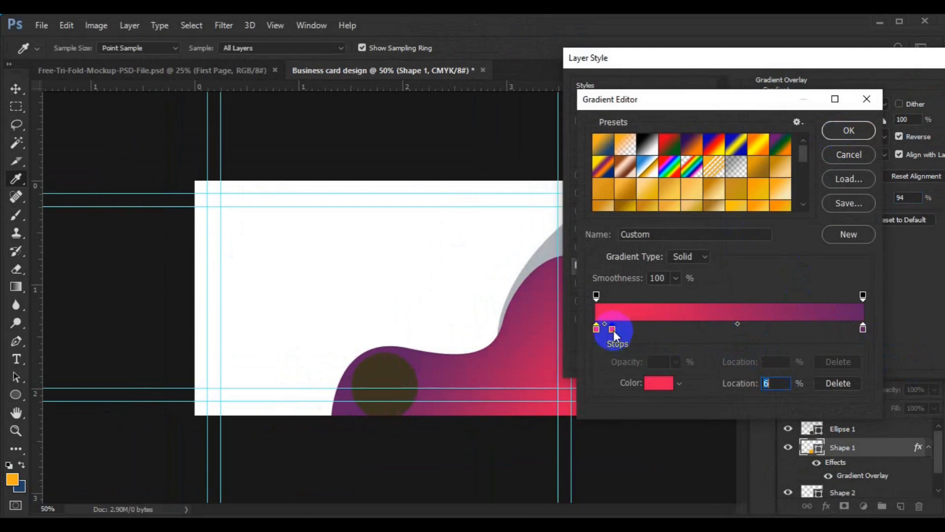
drag(613, 330, 592, 350)
Recolour the left stop deep plum and the right stop bright pink #e60e92
click(596, 329)
double_click(596, 329)
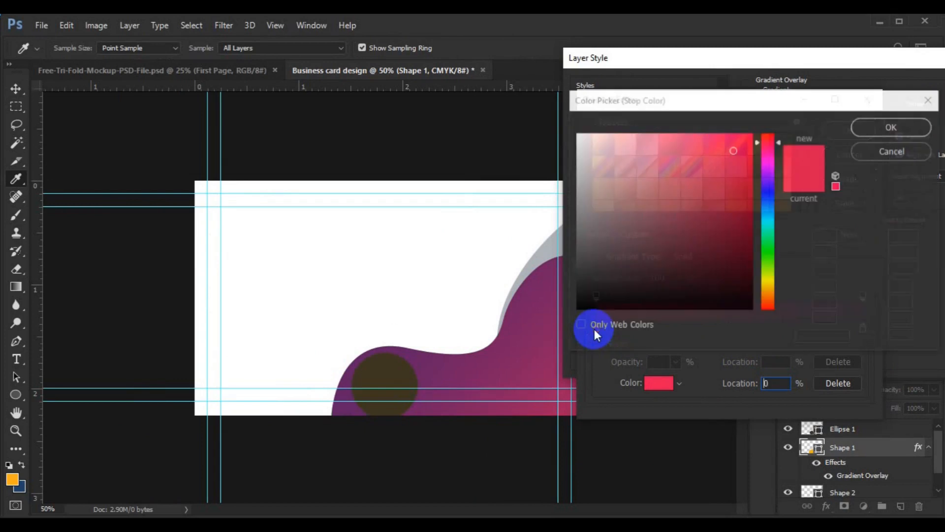
drag(770, 168, 770, 158)
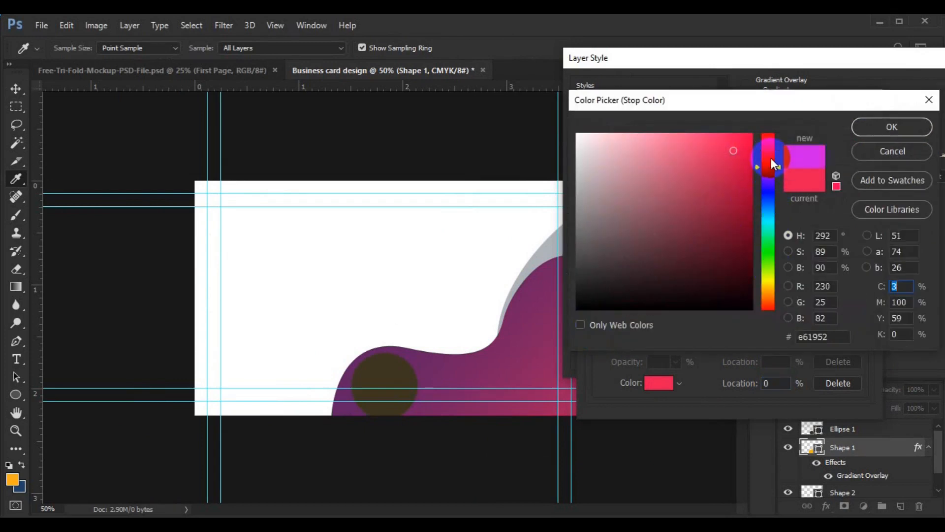
click(748, 238)
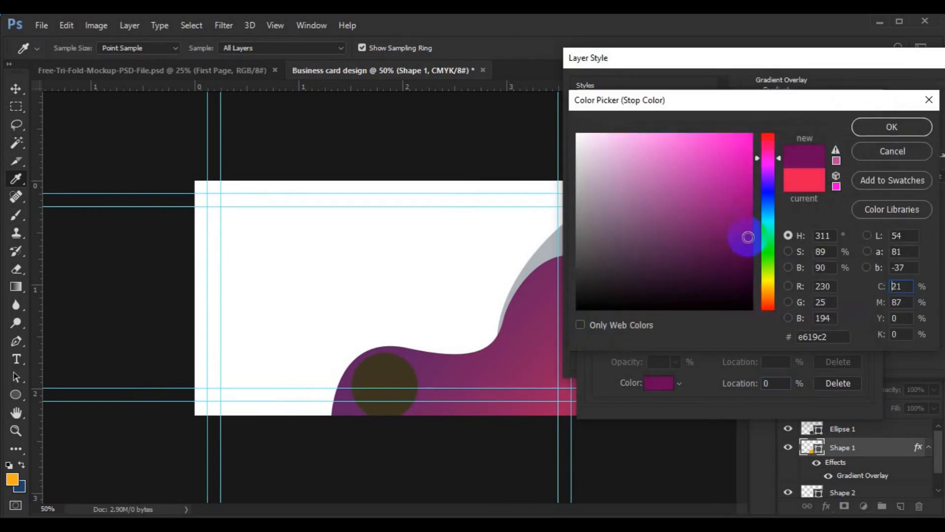
click(908, 127)
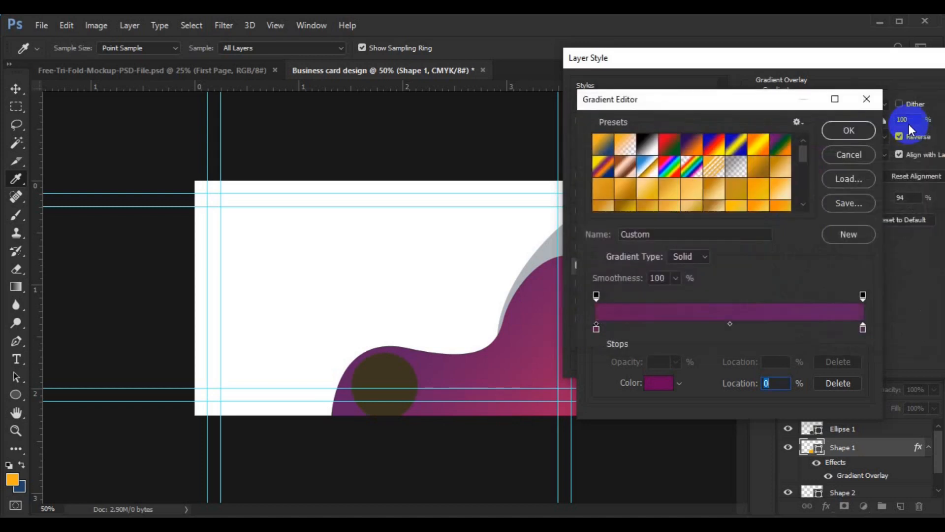
click(863, 328)
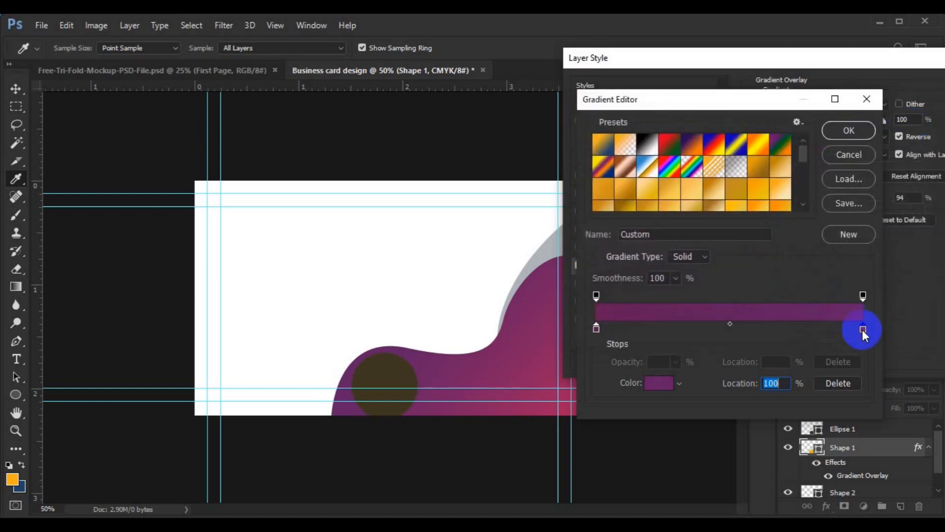
double_click(862, 328)
drag(771, 223, 768, 151)
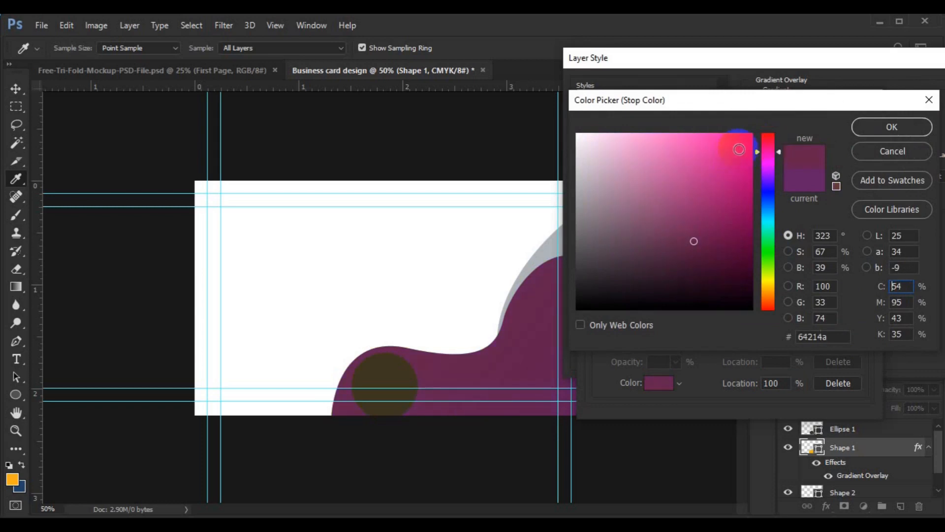
click(742, 151)
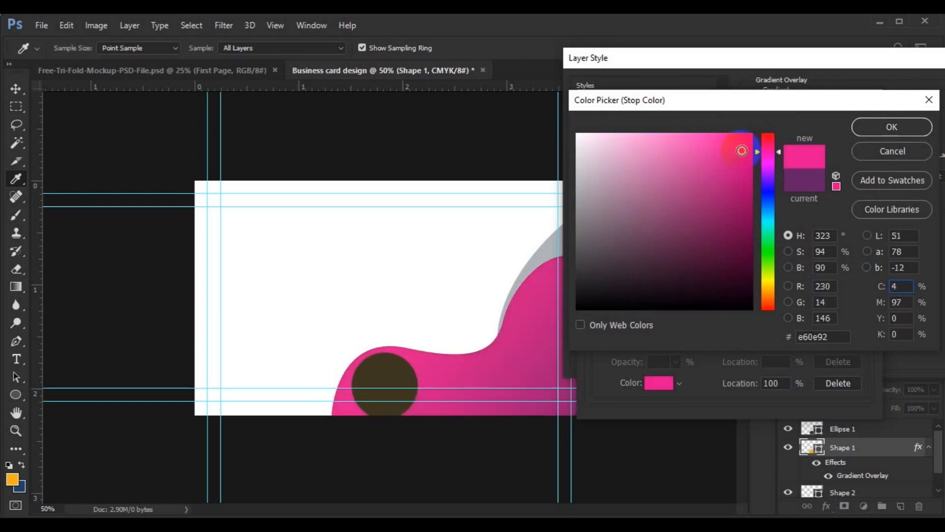
click(866, 131)
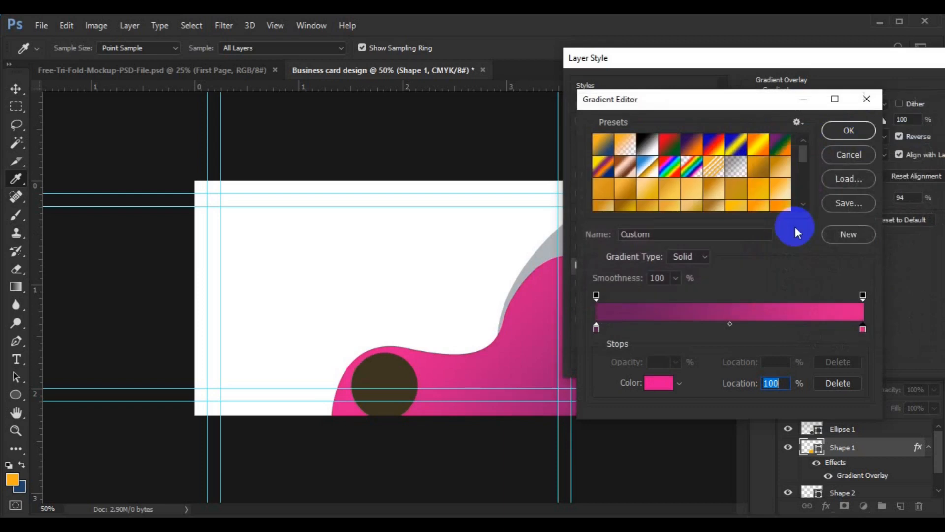
Trial extra stops, then move the 51% pink stop to the gradient's left end
click(663, 326)
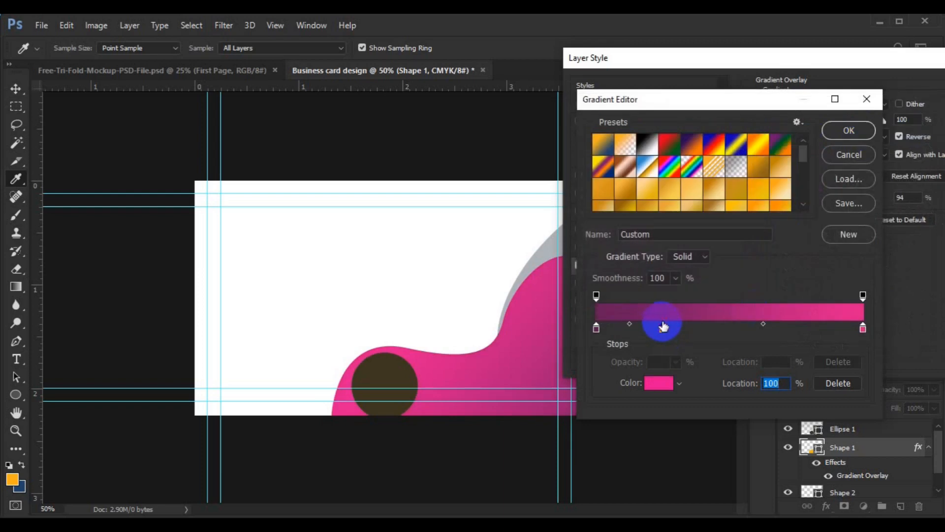
drag(662, 331, 734, 328)
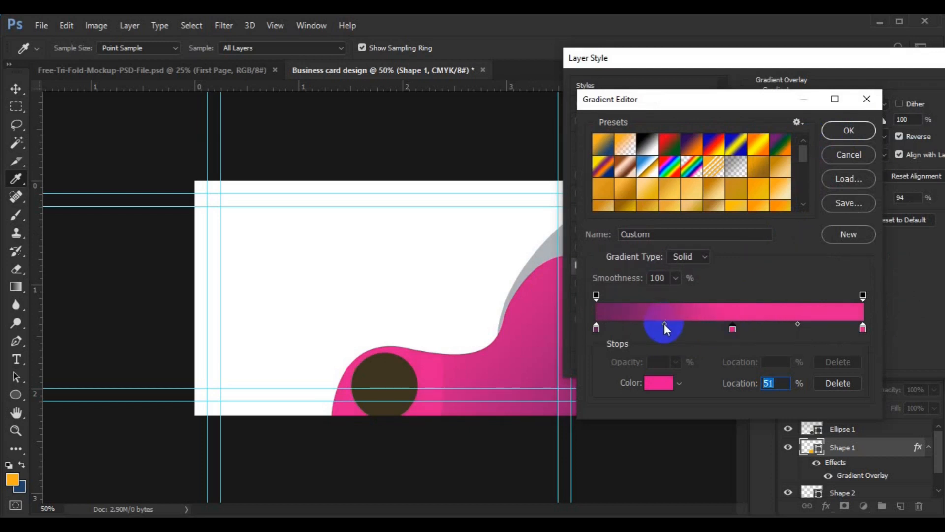
click(732, 331)
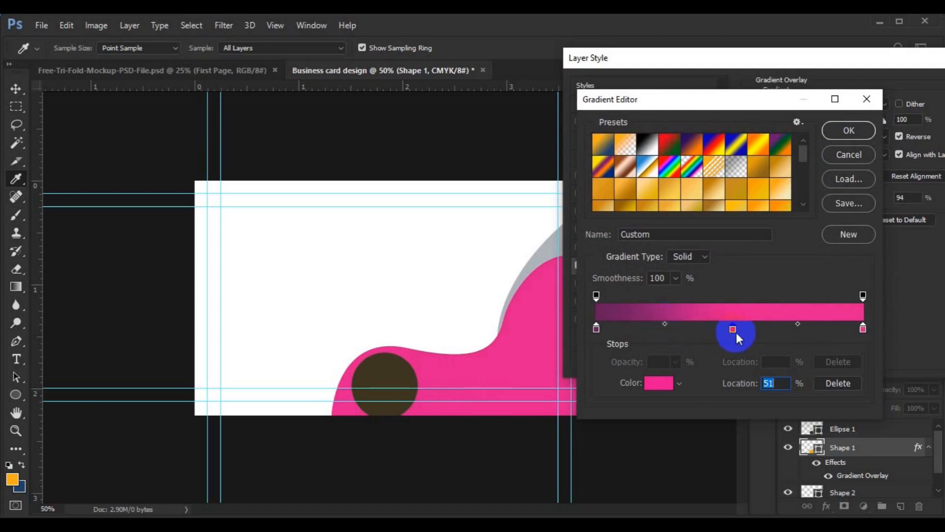
click(666, 329)
drag(665, 329, 691, 335)
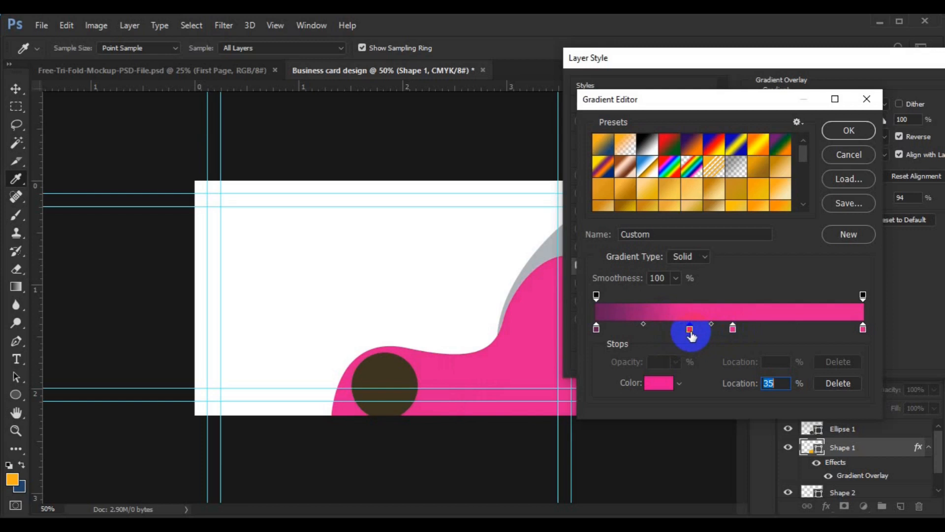
key(ctrl+z)
click(734, 332)
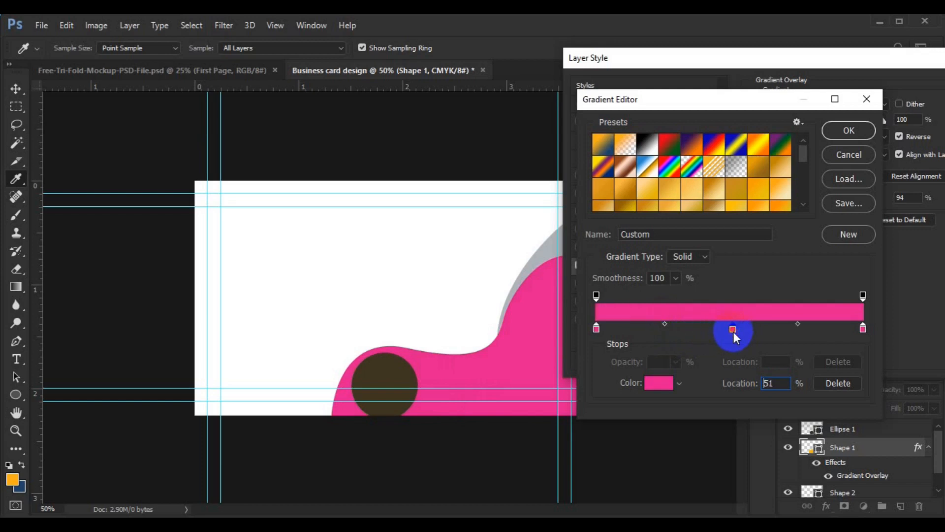
drag(734, 332, 601, 330)
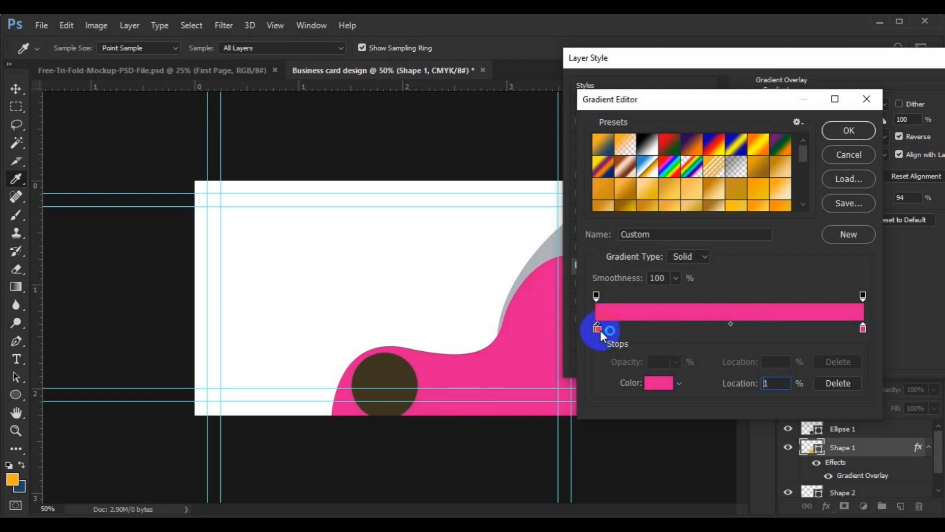
key(BackSpace)
Recolour the gradient's left stop a darker magenta-purple
click(596, 329)
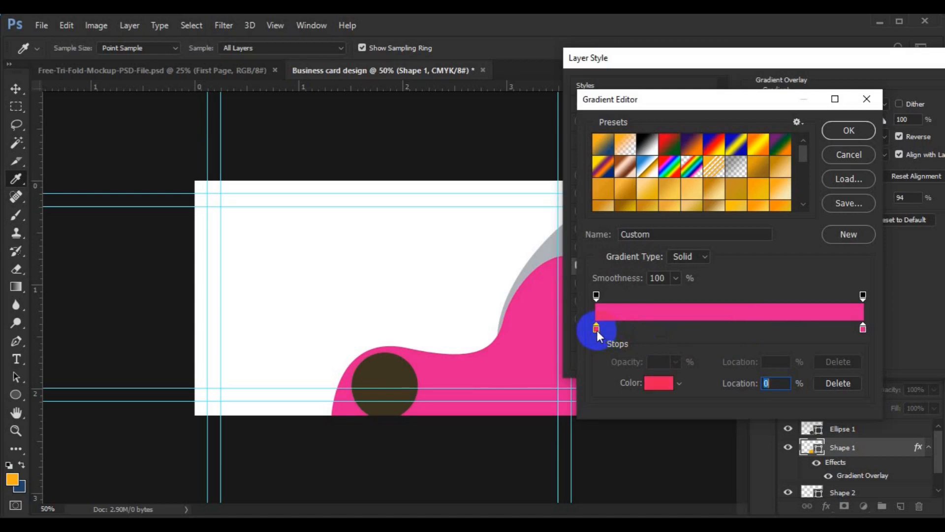
click(661, 384)
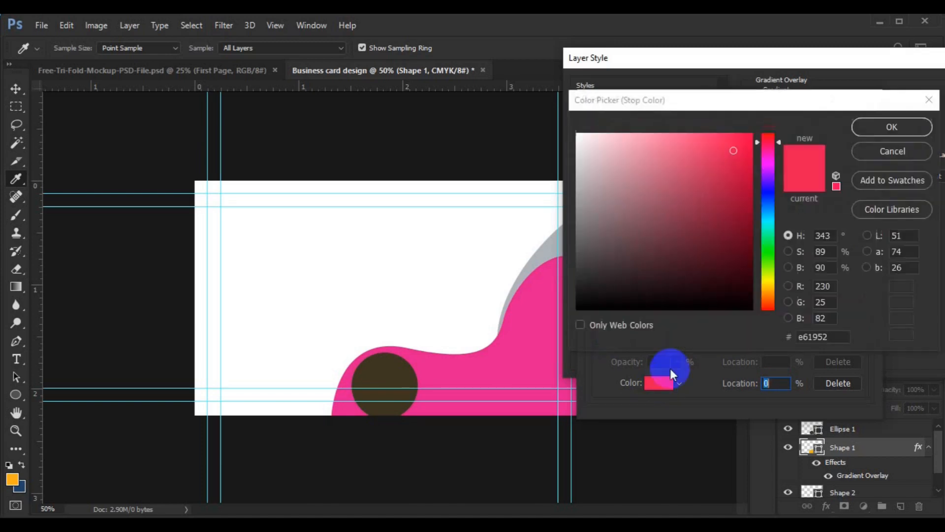
click(773, 164)
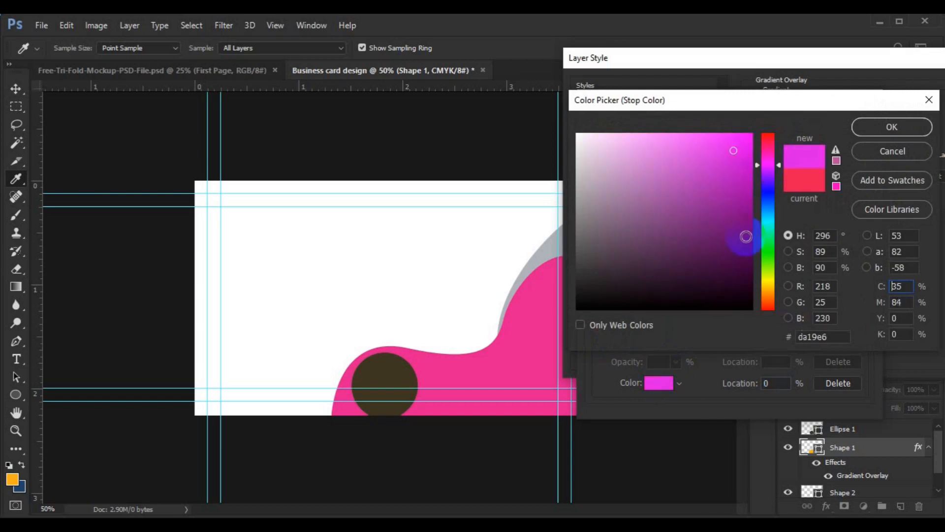
click(746, 237)
click(879, 130)
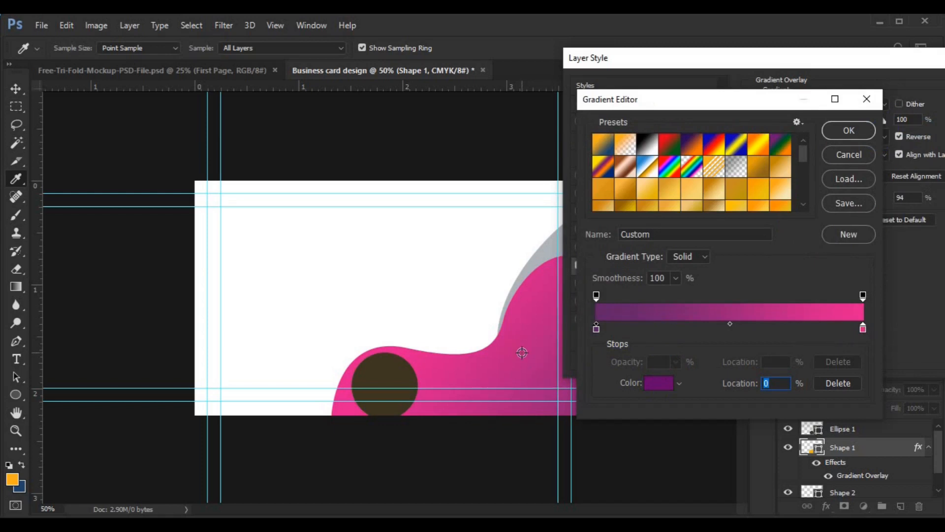
click(835, 140)
Check the purple hex 630469 and add a very dark purple stop #43054a at 37%
double_click(746, 322)
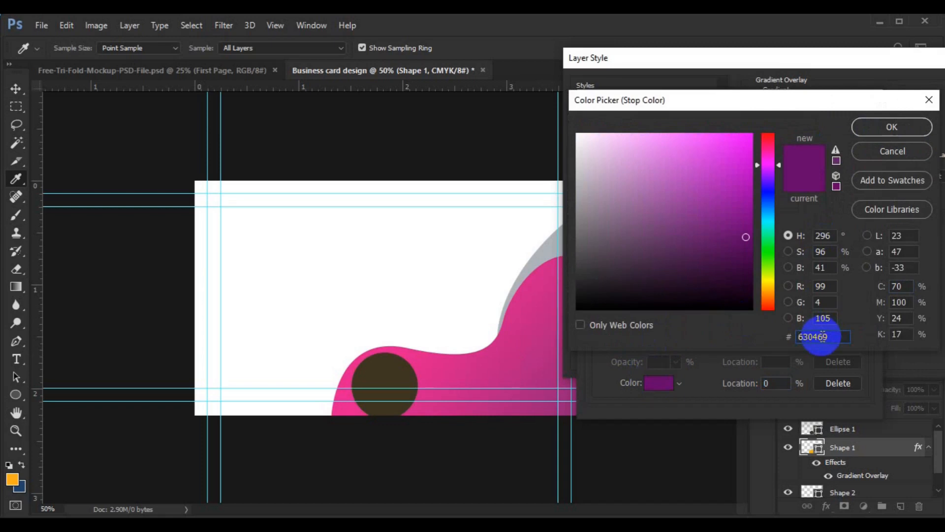
double_click(821, 337)
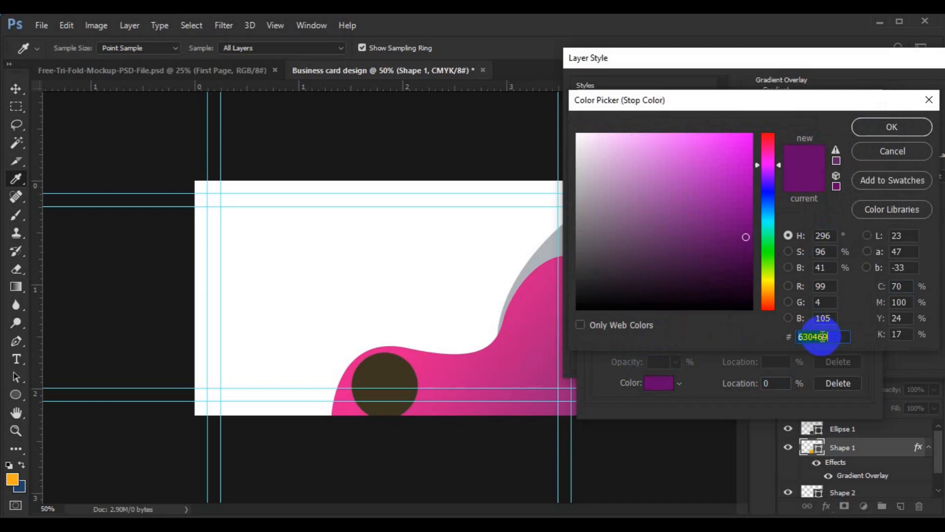
click(878, 134)
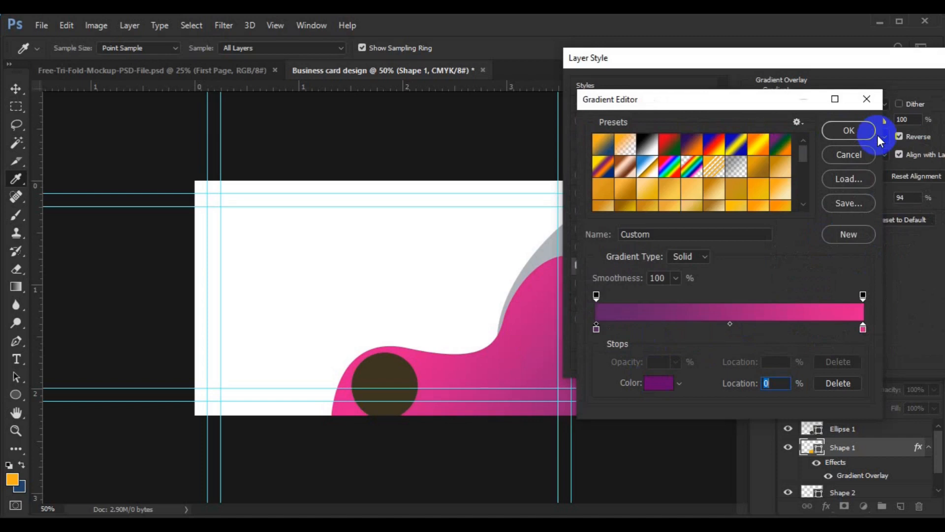
click(695, 328)
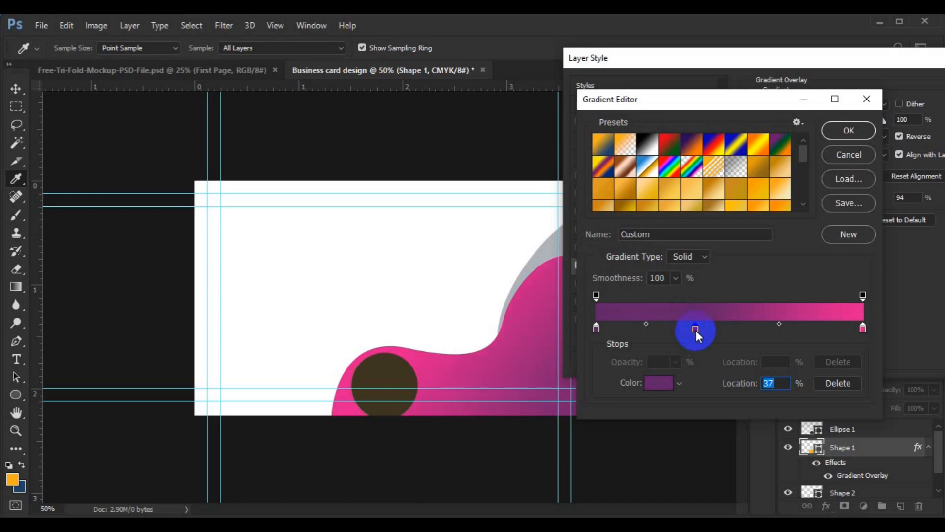
double_click(695, 329)
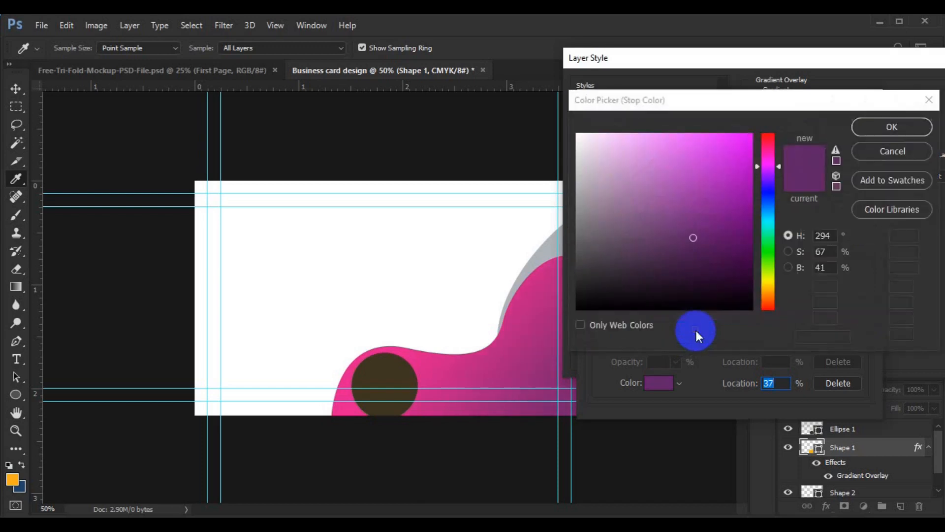
click(740, 258)
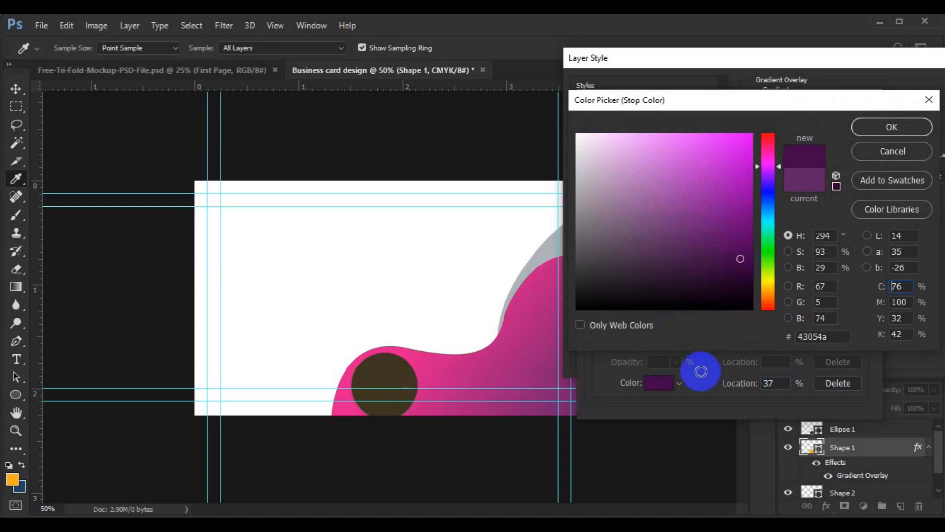
click(809, 336)
double_click(808, 336)
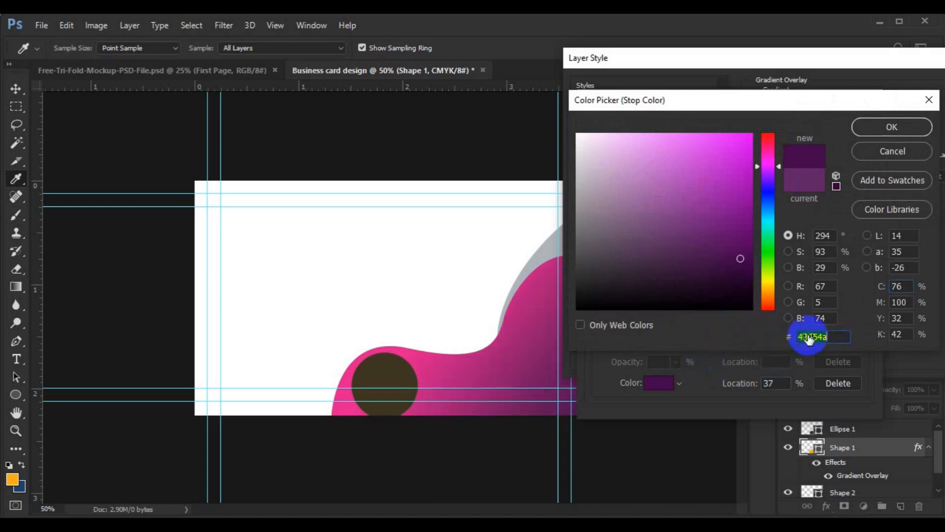
click(894, 134)
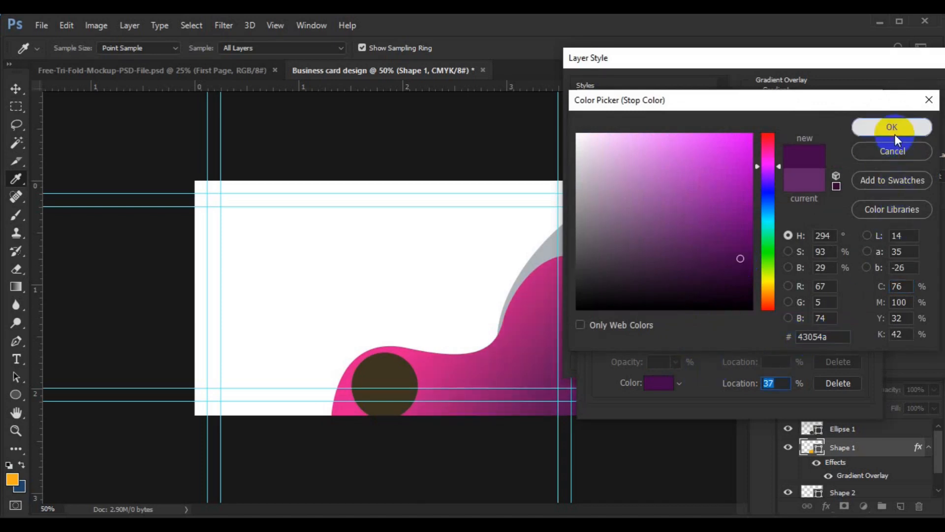
Set the left stop to #43054a, move the middle stop to 40%, and reposition the gradient
click(597, 329)
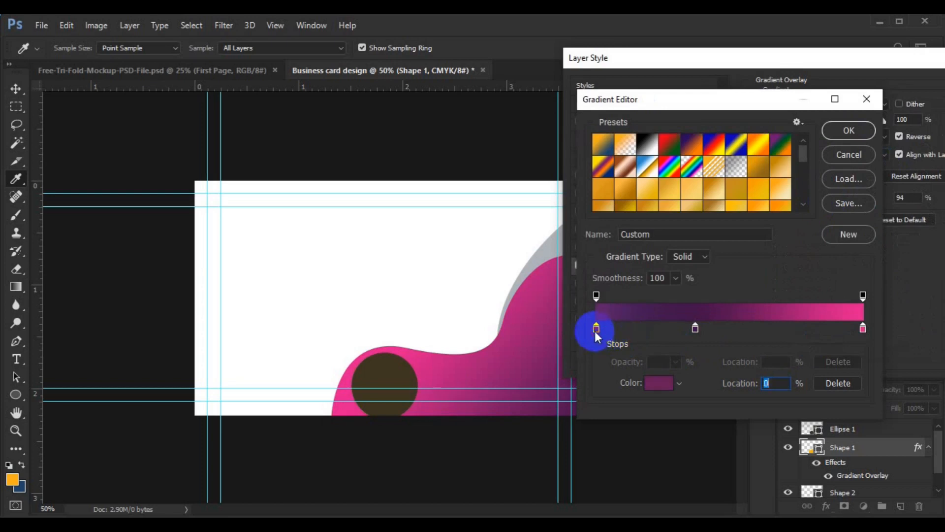
double_click(595, 331)
click(809, 336)
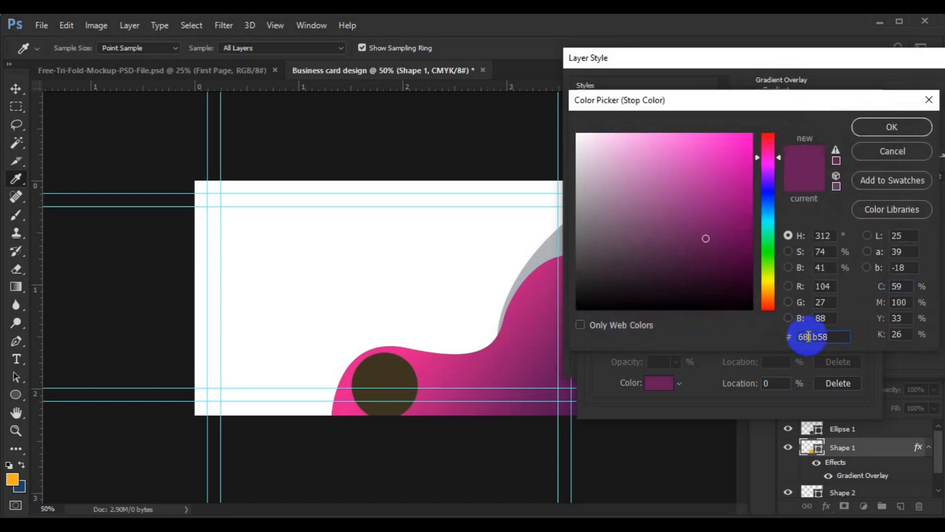
double_click(809, 336)
text(43054a)
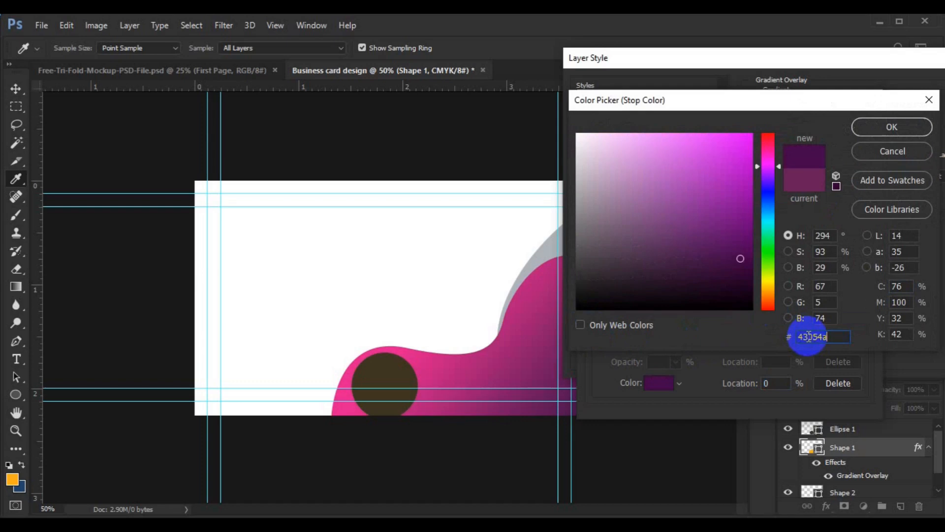
click(872, 128)
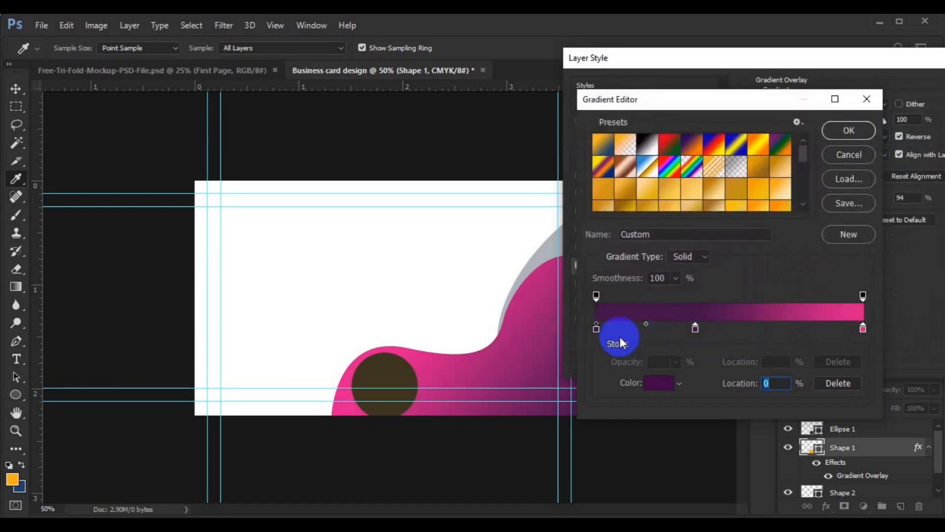
drag(694, 331, 702, 332)
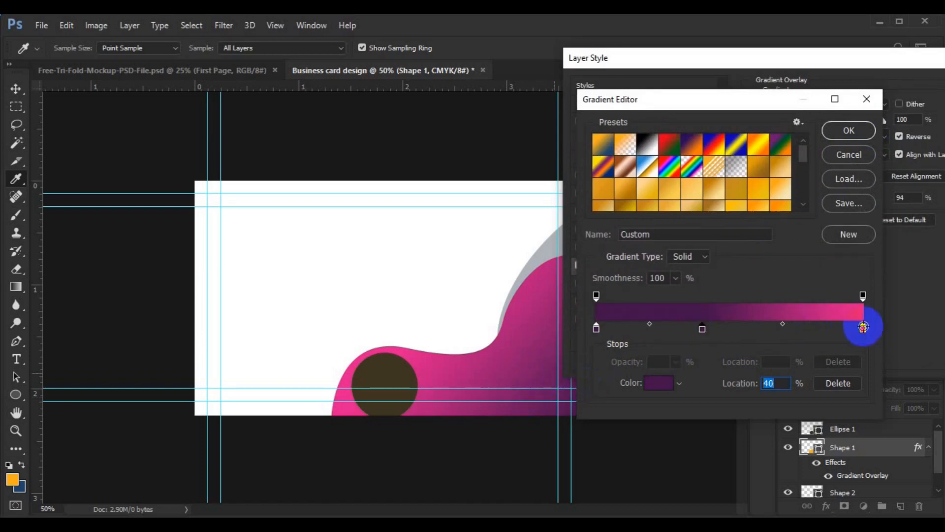
click(860, 133)
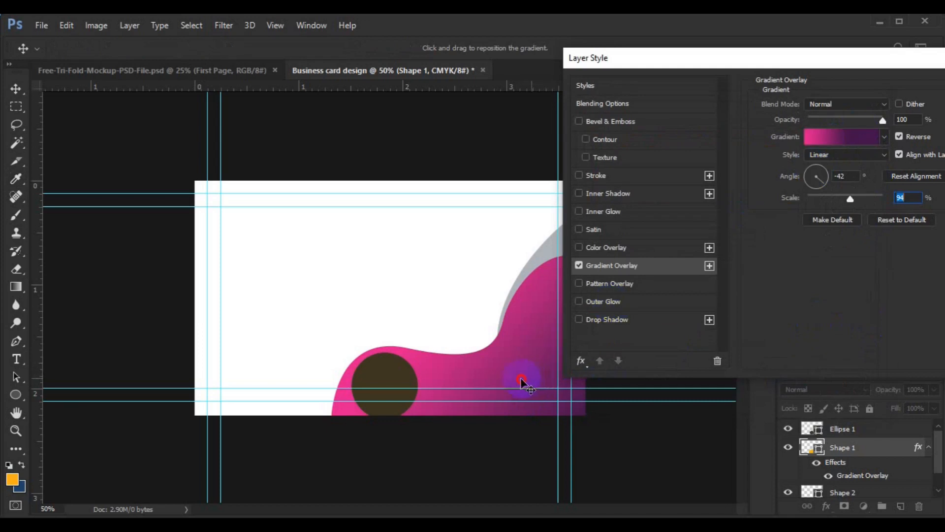
drag(521, 382, 513, 381)
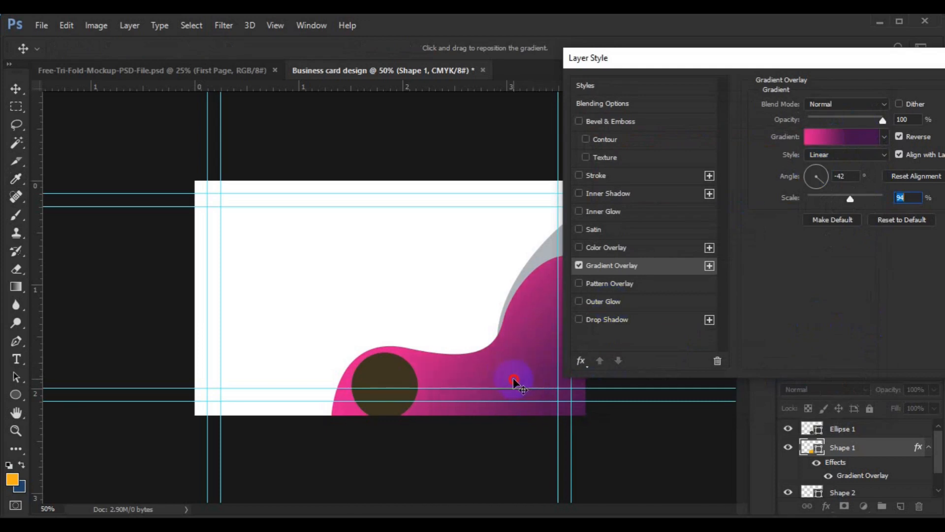
Darken the right-end pink stop and enlarge the gradient scale slightly
click(838, 140)
click(863, 328)
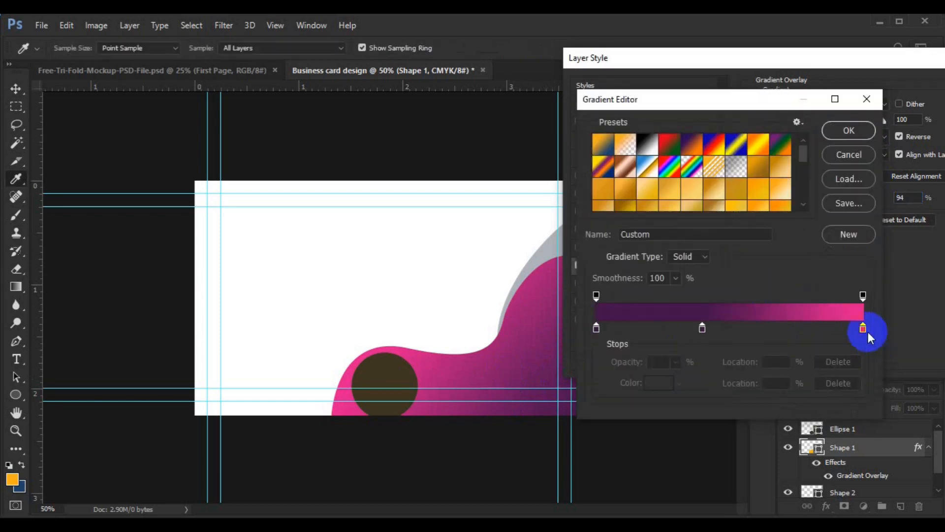
double_click(862, 328)
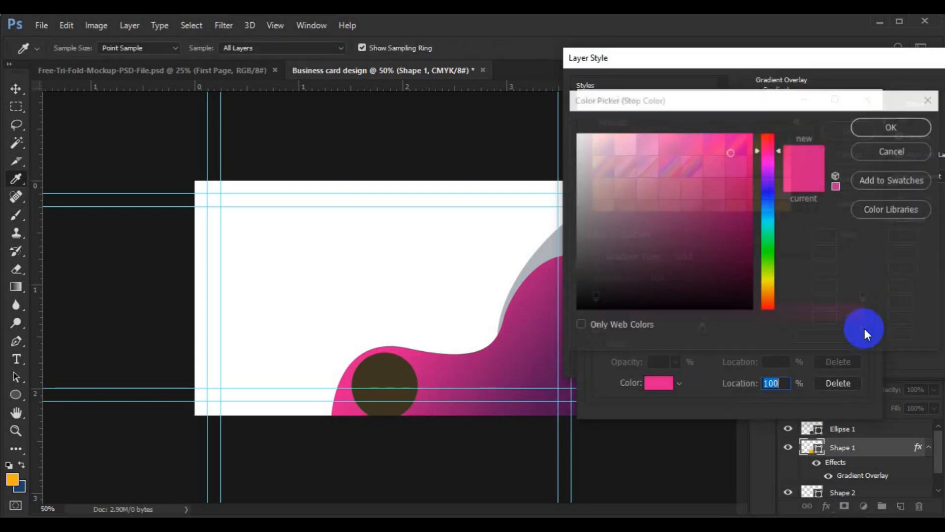
mouse_move(730, 152)
mouse_down()
mouse_move(743, 157)
mouse_move(744, 171)
mouse_up()
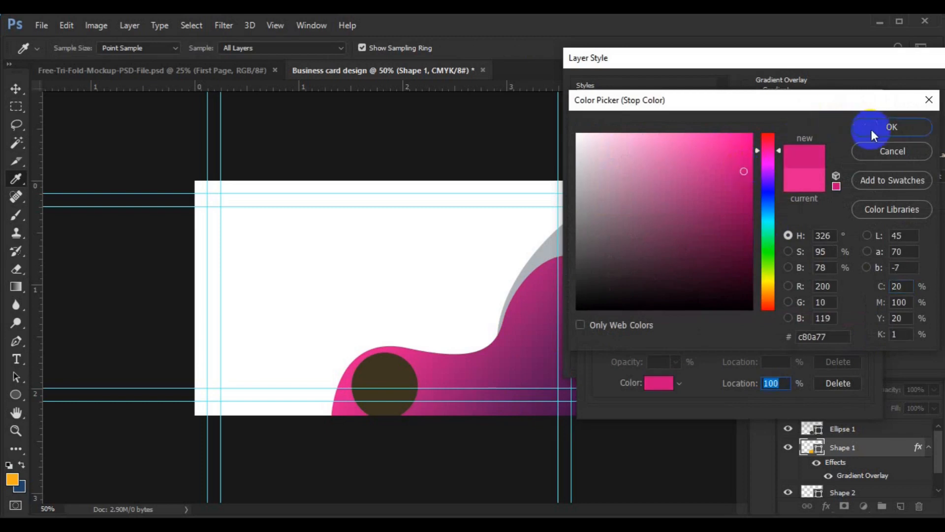
click(871, 129)
click(855, 129)
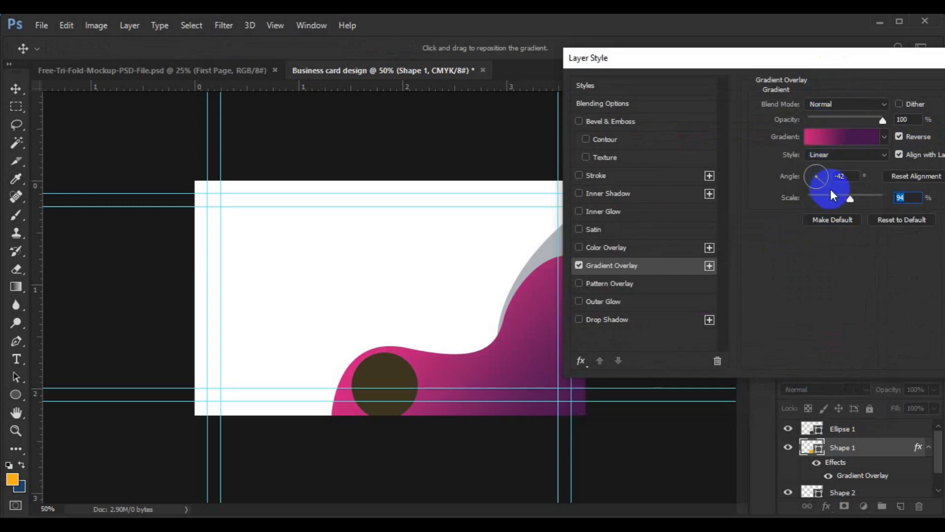
drag(850, 199, 855, 203)
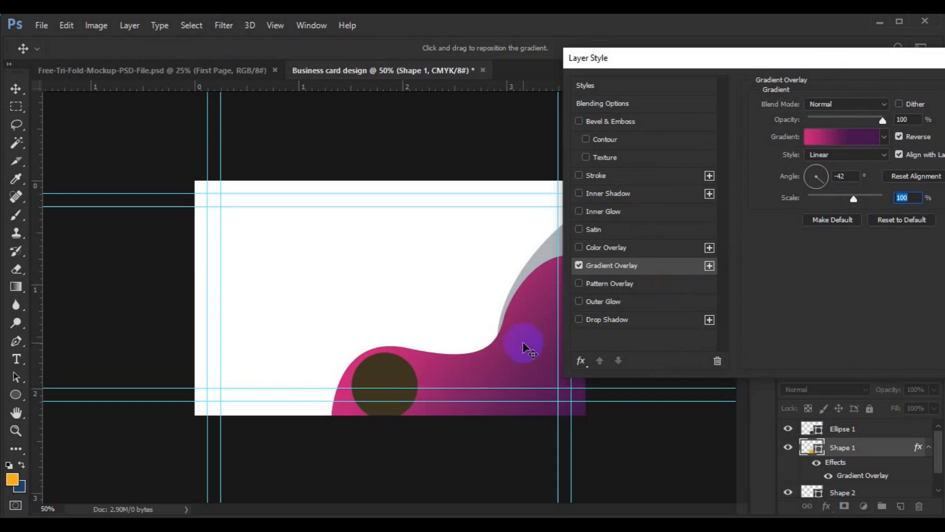
drag(527, 348, 527, 349)
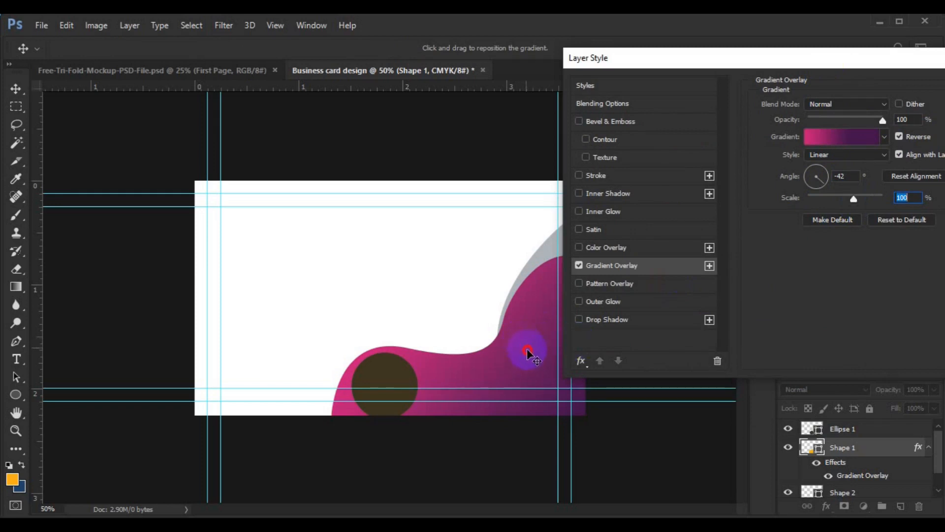
Change the pink end stop to a brighter pink #e61687 and apply the gradient
click(821, 140)
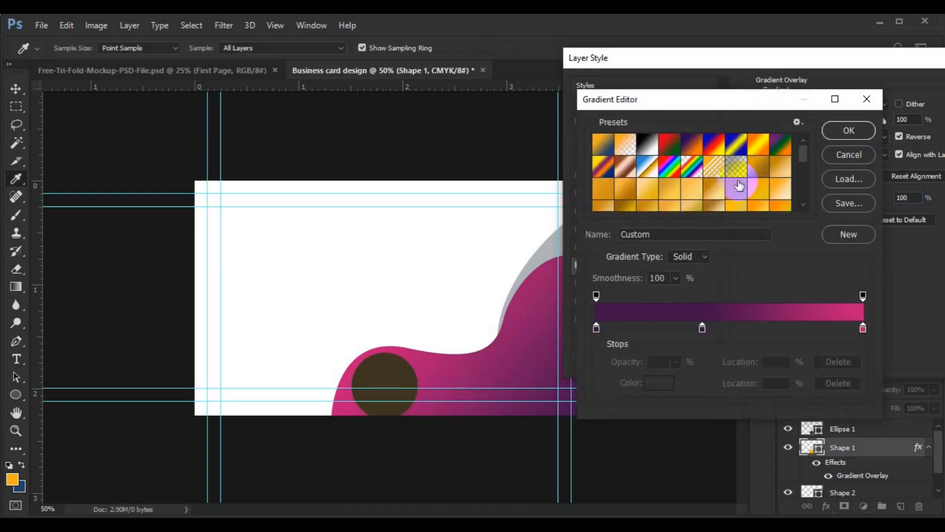
click(862, 328)
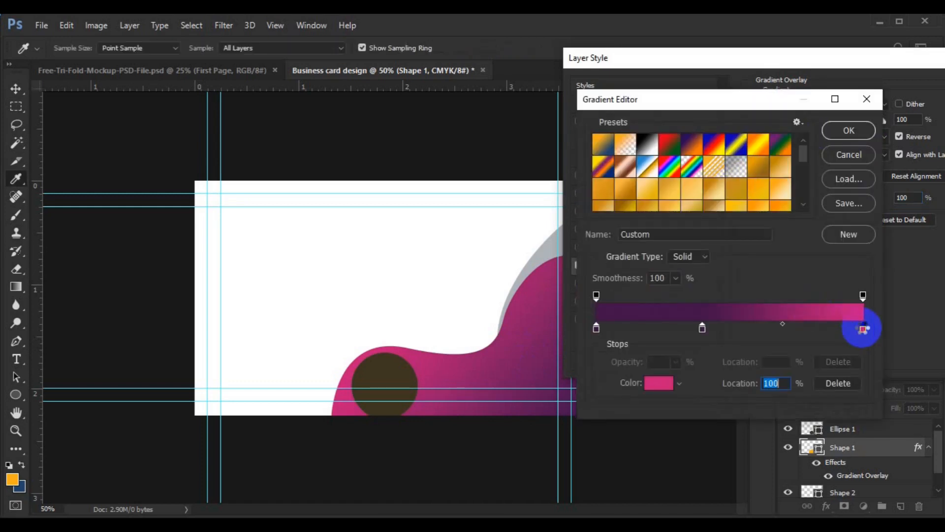
double_click(861, 327)
mouse_move(752, 170)
mouse_down()
mouse_move(731, 159)
mouse_move(736, 151)
mouse_up()
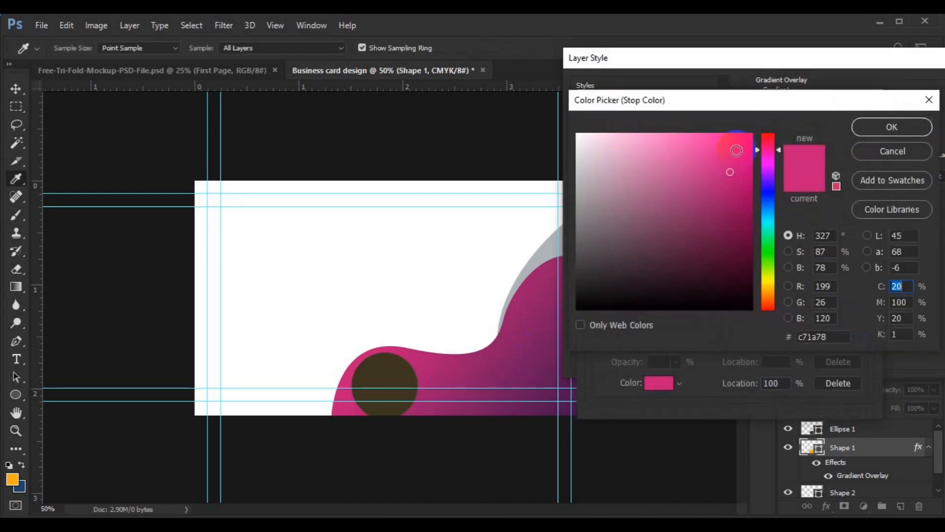
drag(736, 150, 731, 154)
click(879, 132)
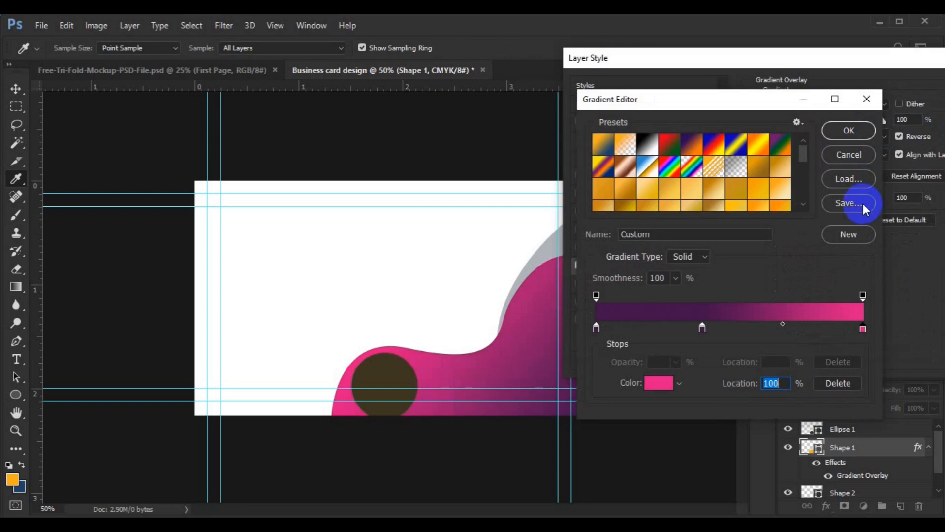
click(856, 129)
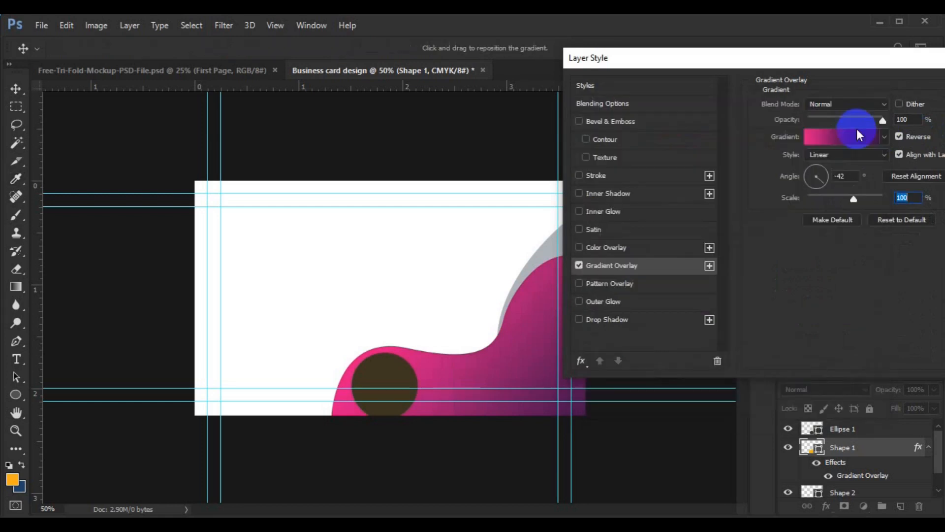
Change the wave's gradient angle to -43°, reduce its scale to 87%, and apply the overlay
mouse_move(890, 64)
mouse_down()
mouse_move(788, 82)
mouse_move(875, 68)
mouse_up()
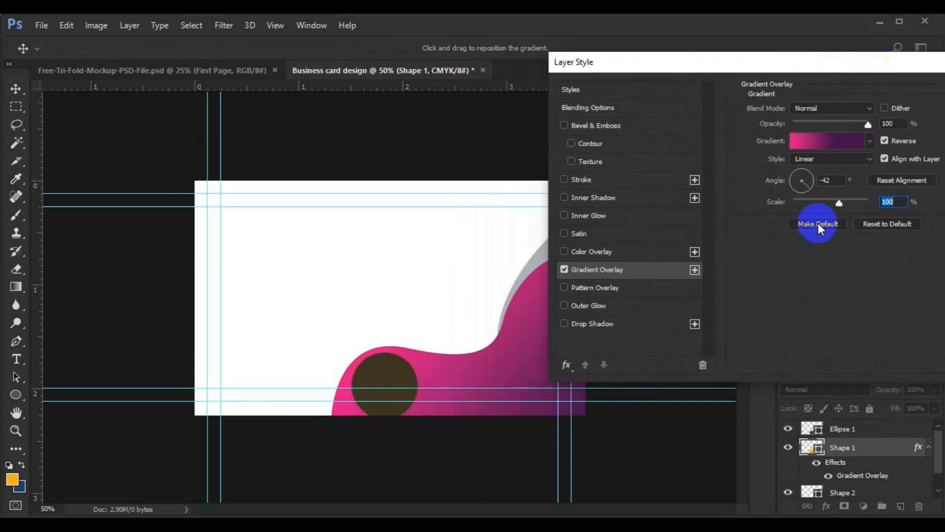
click(828, 180)
key(BackSpace)
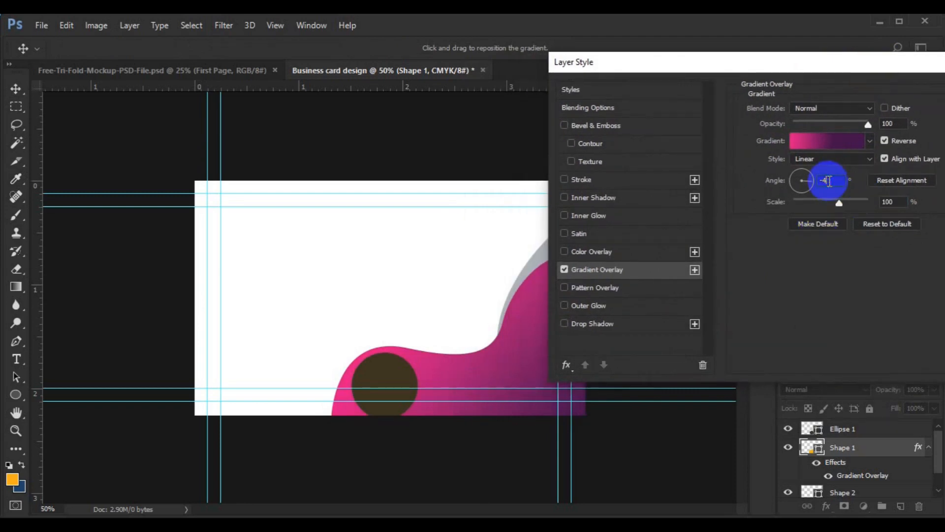
text(5)
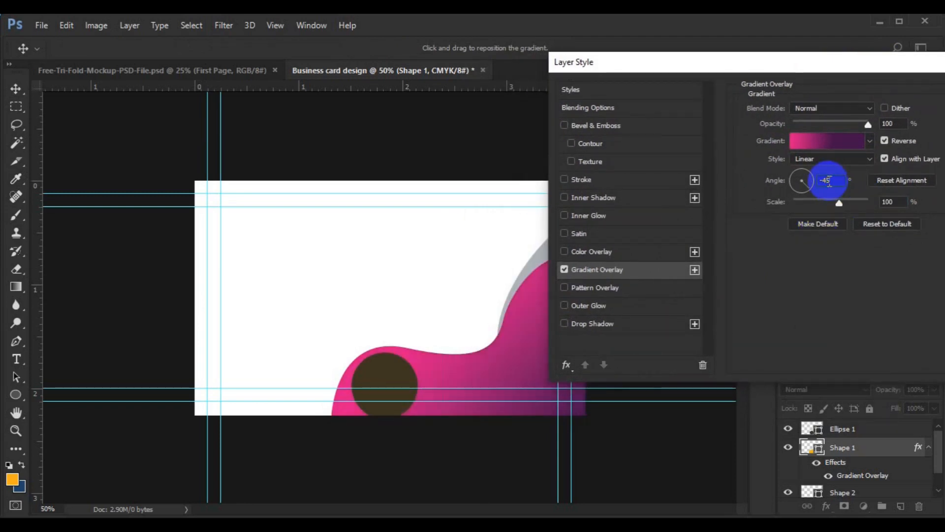
key(BackSpace)
text(3)
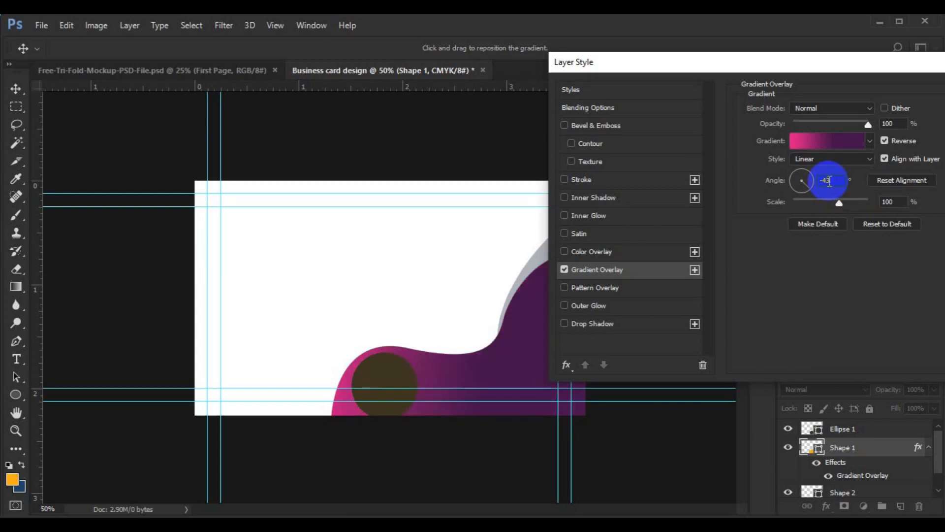
drag(840, 74, 919, 45)
drag(877, 186, 871, 186)
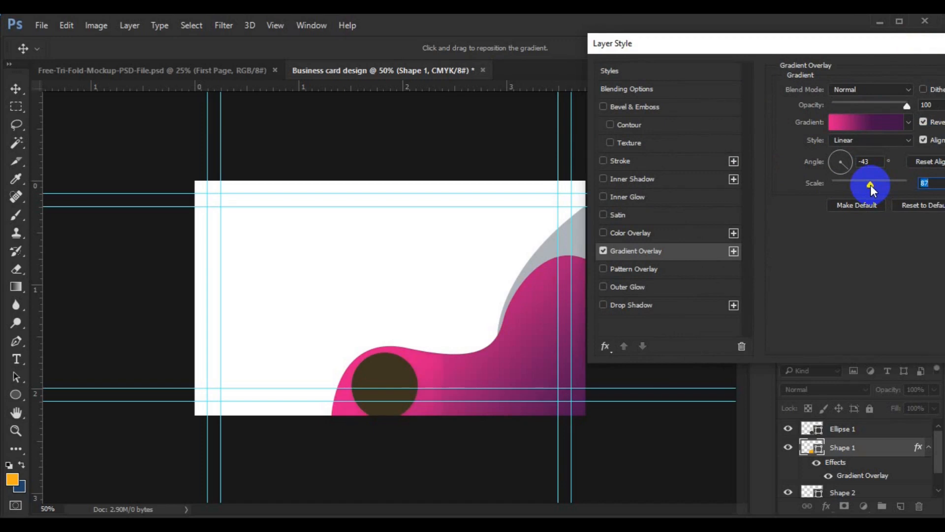
drag(869, 49, 645, 158)
click(829, 184)
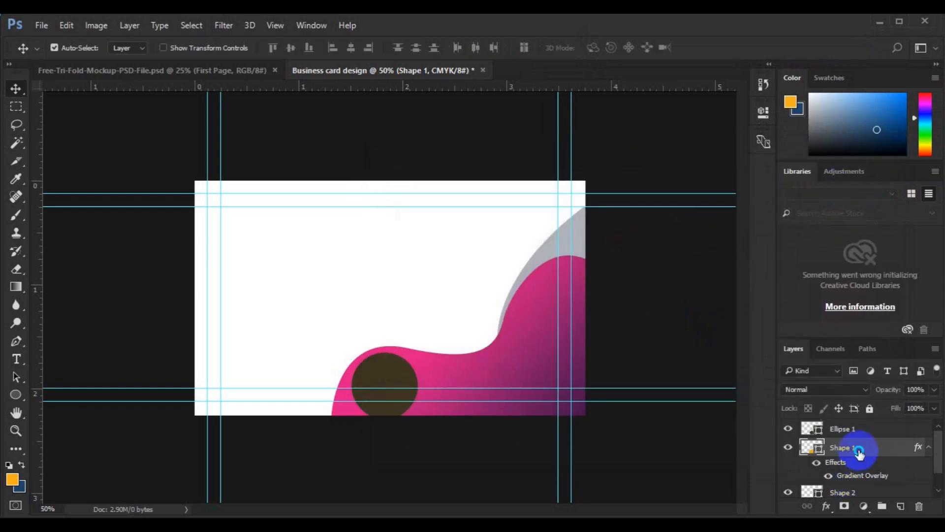
Copy the wave layer's gradient style and paste it onto the Ellipse 1 circle
right_click(858, 450)
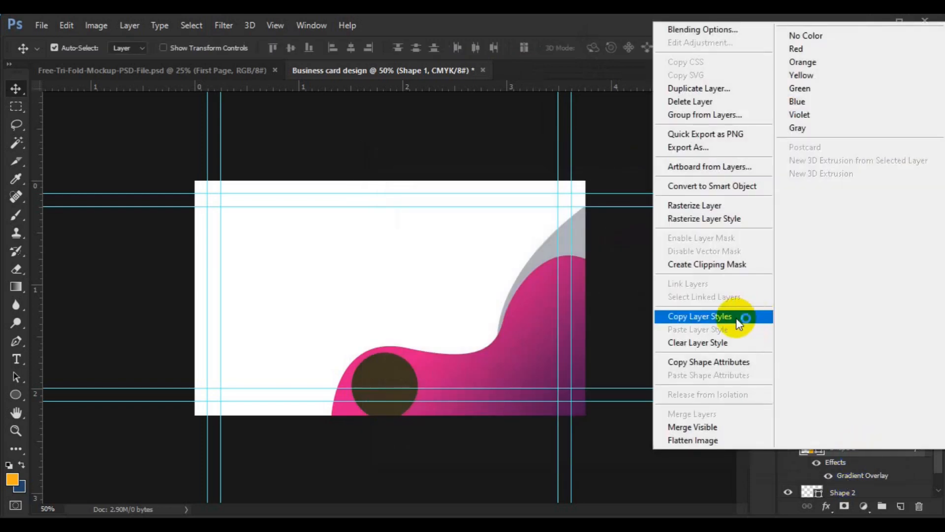
click(736, 319)
click(392, 363)
right_click(846, 437)
click(762, 395)
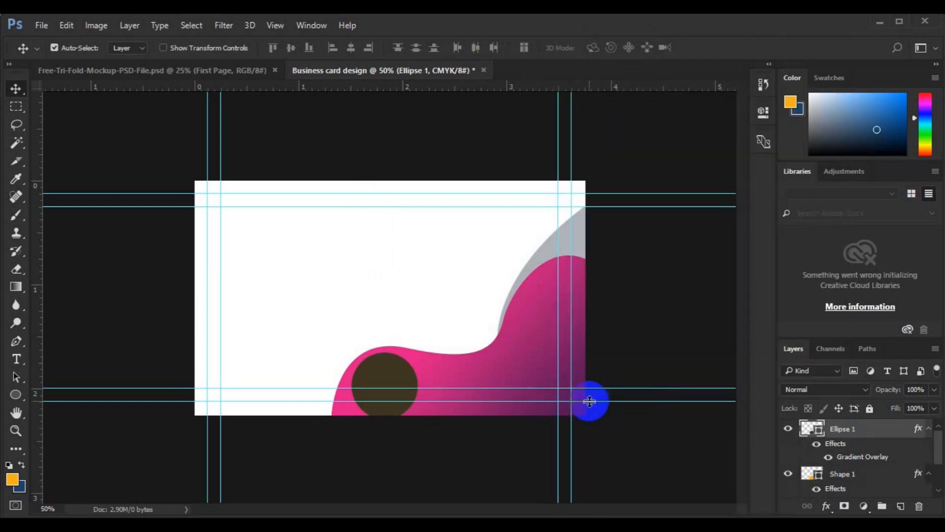
right_click(850, 430)
click(865, 431)
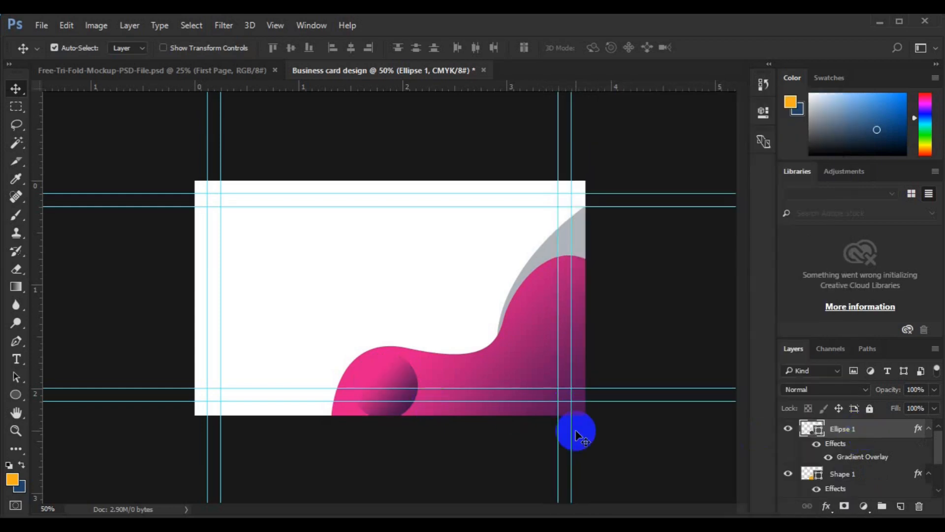
Flip the circle horizontally with Free Transform and commit the change
key(ctrl+t)
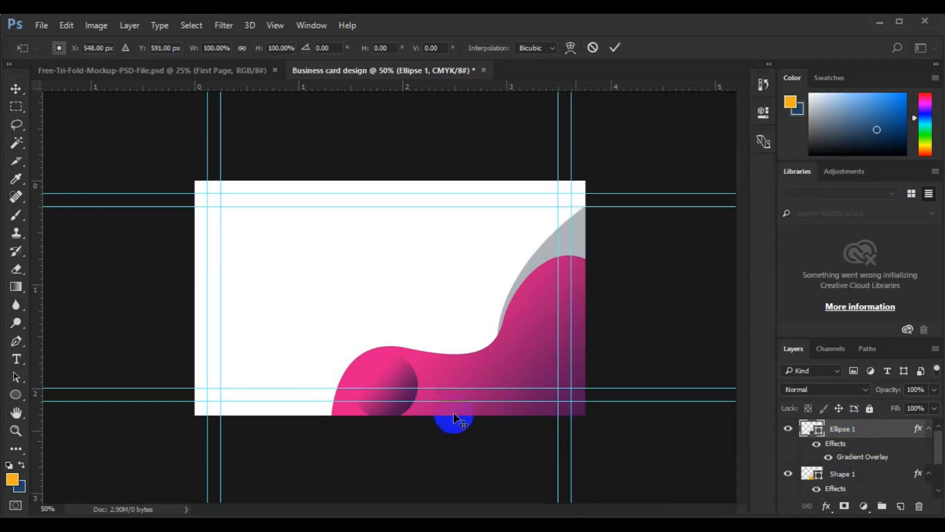
right_click(402, 400)
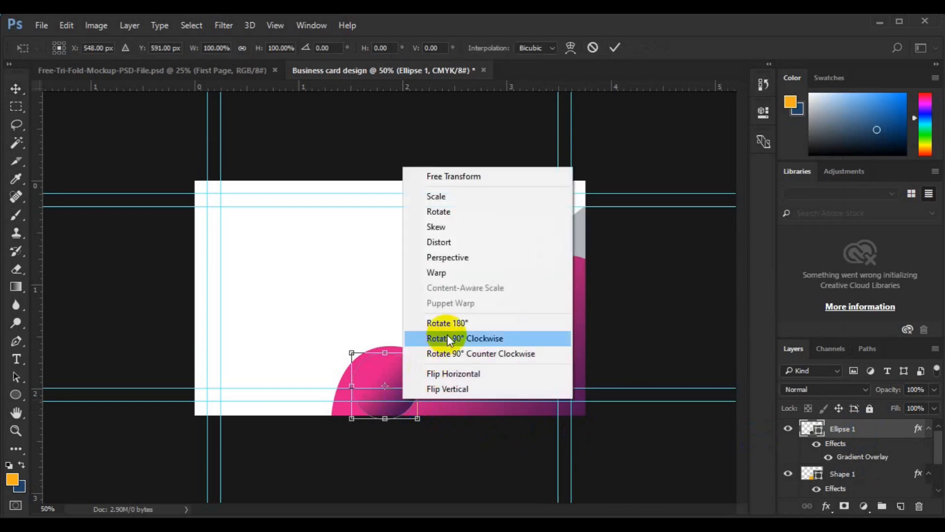
click(450, 373)
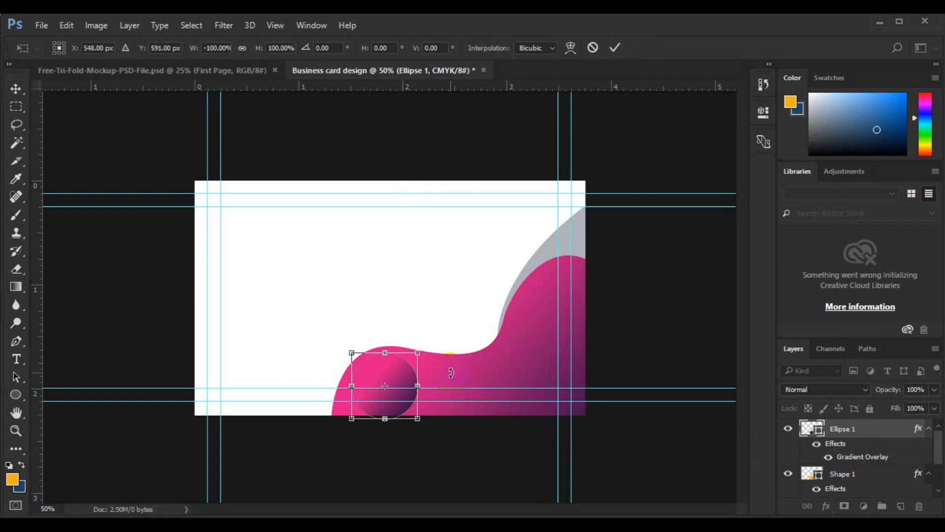
click(836, 431)
right_click(826, 432)
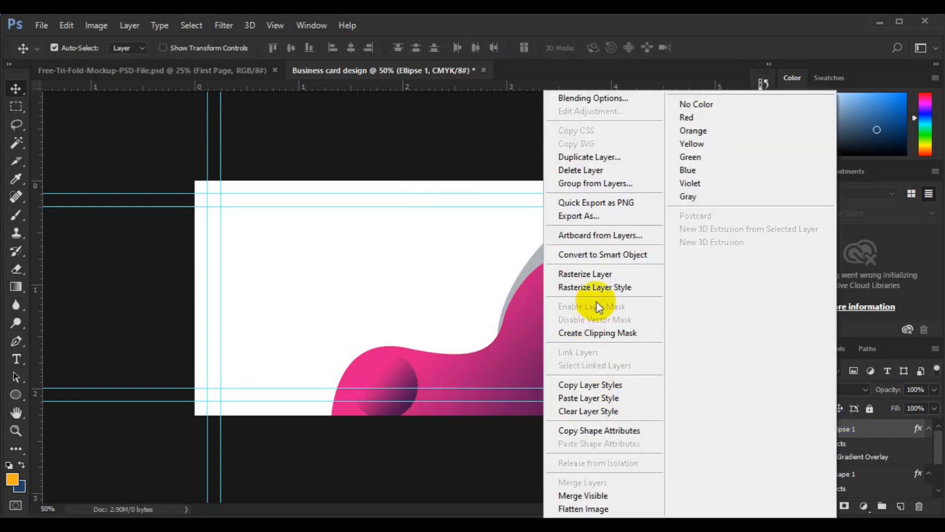
Add a Multiply drop shadow to Ellipse 1: -90°, 100% opacity, 4 px distance, 3 px size
click(581, 99)
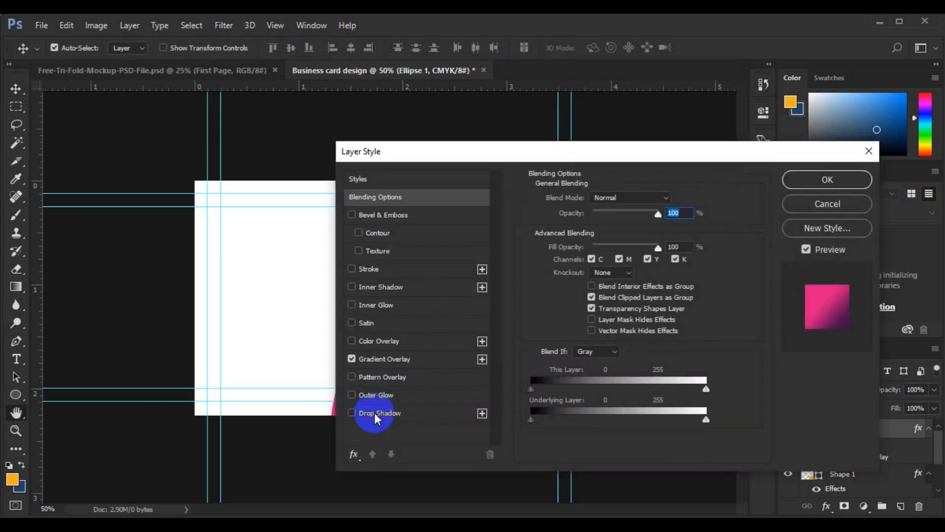
click(375, 413)
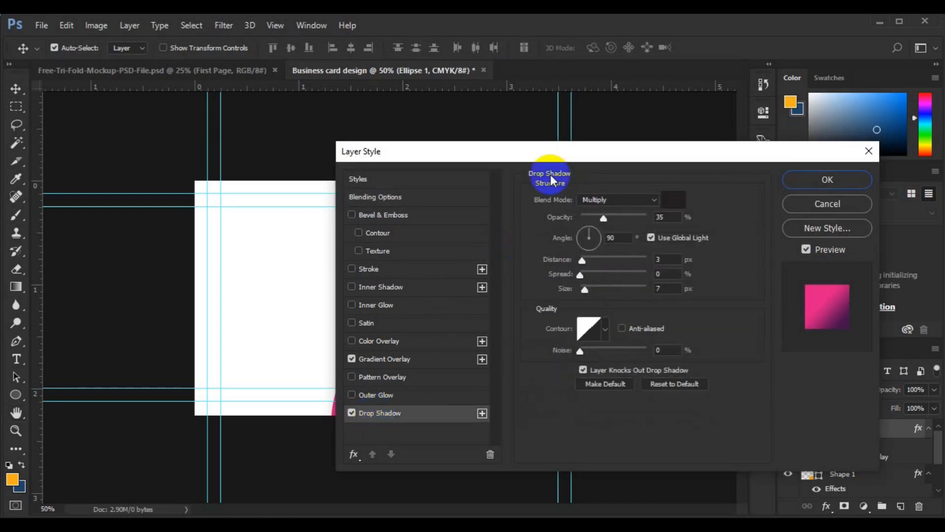
drag(544, 152, 701, 92)
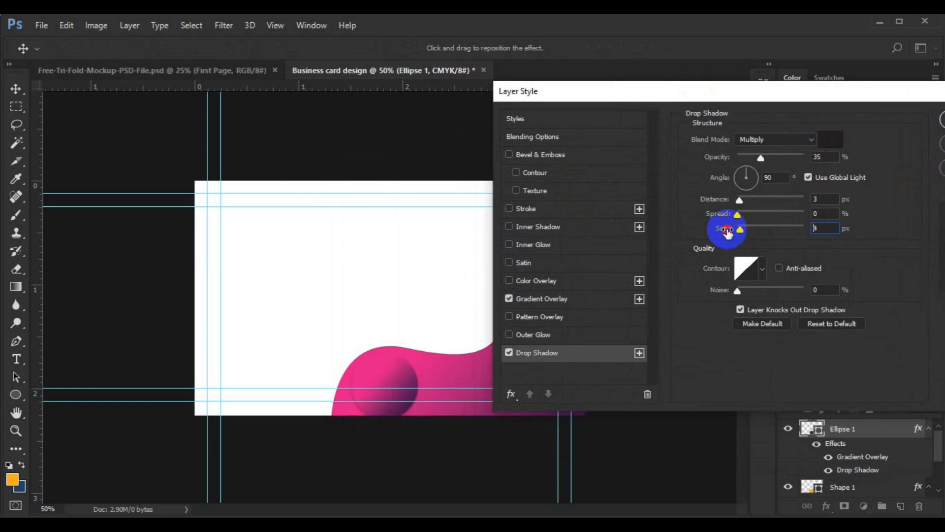
drag(726, 231, 722, 212)
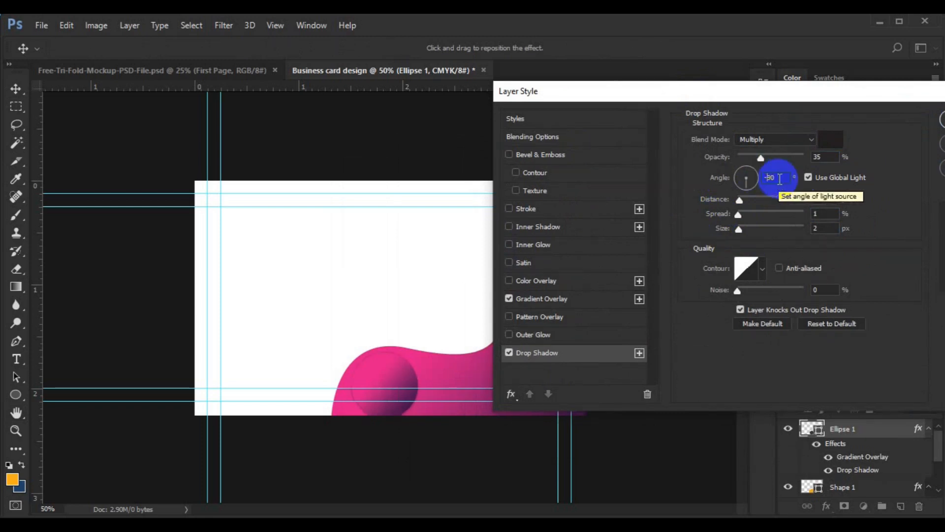
click(718, 200)
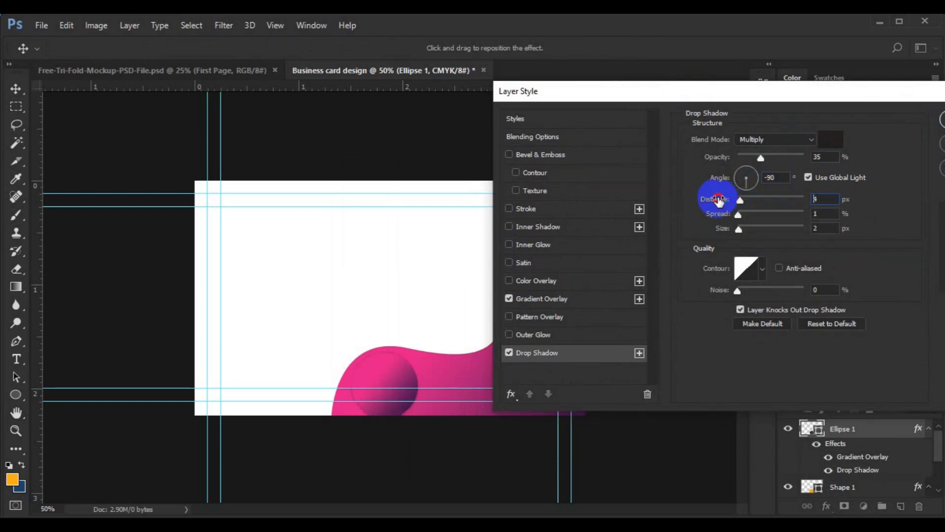
drag(713, 231, 716, 231)
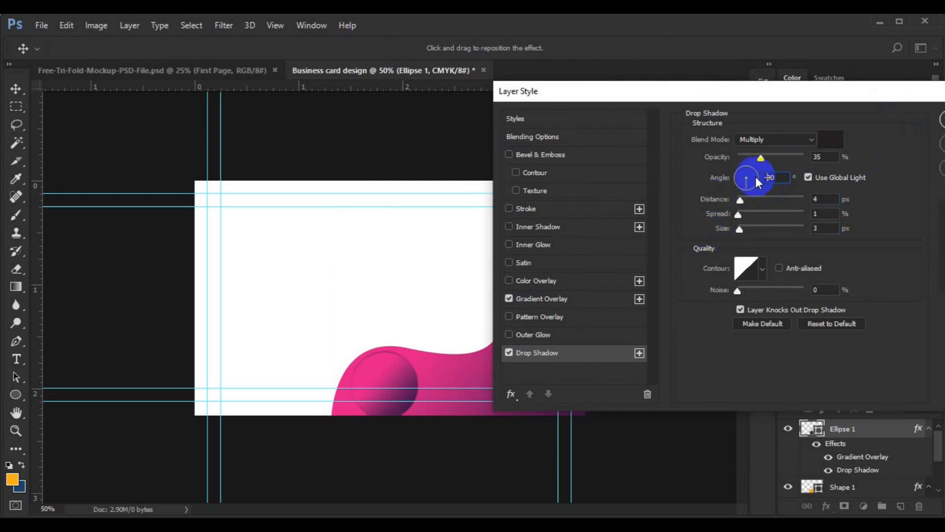
click(786, 161)
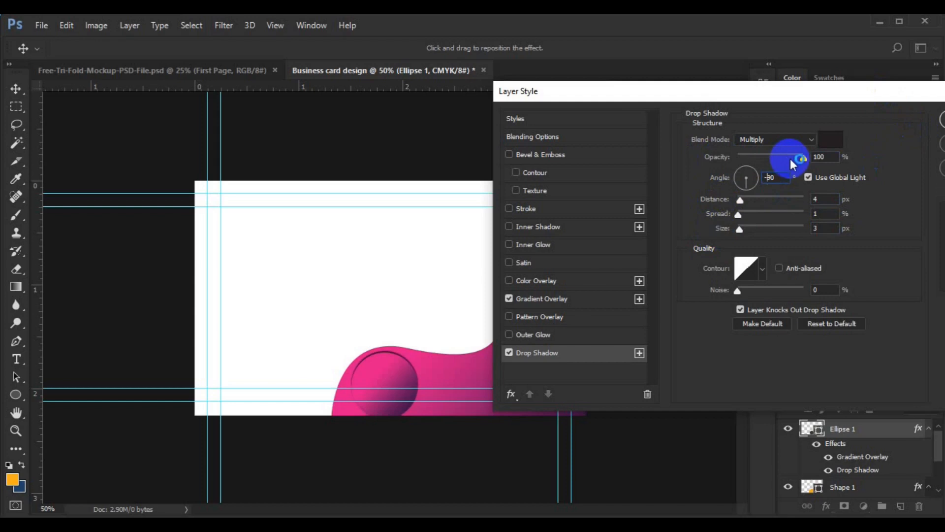
drag(799, 93, 548, 175)
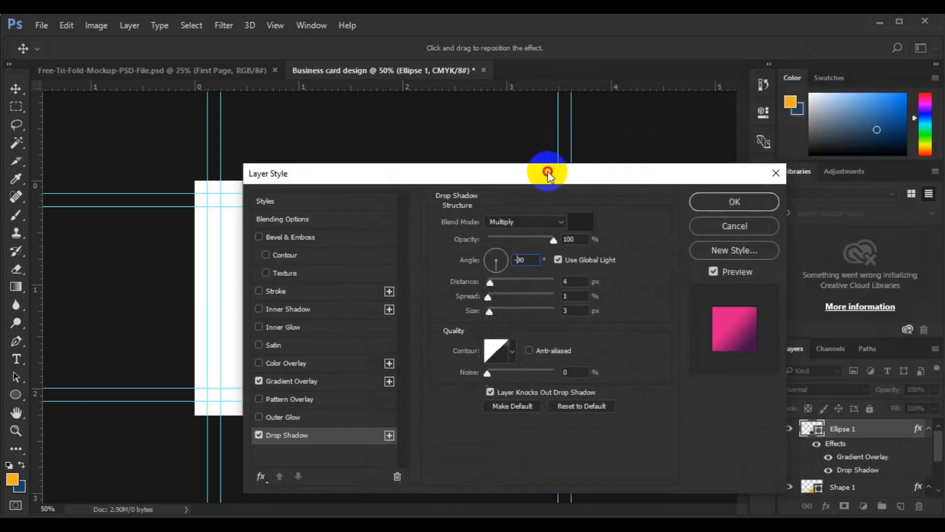
click(743, 202)
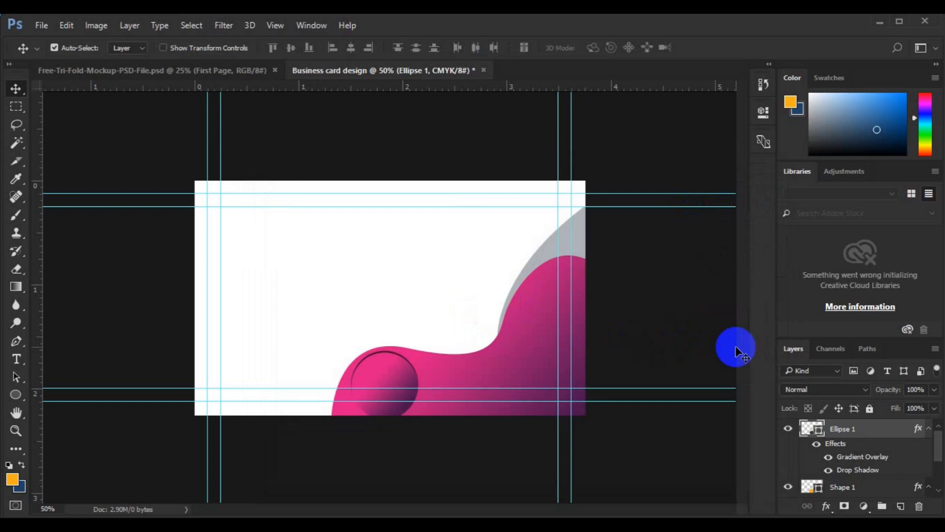
Group both wave shapes, then duplicate the group and flip the copy into the top-left corner
click(939, 488)
click(939, 488)
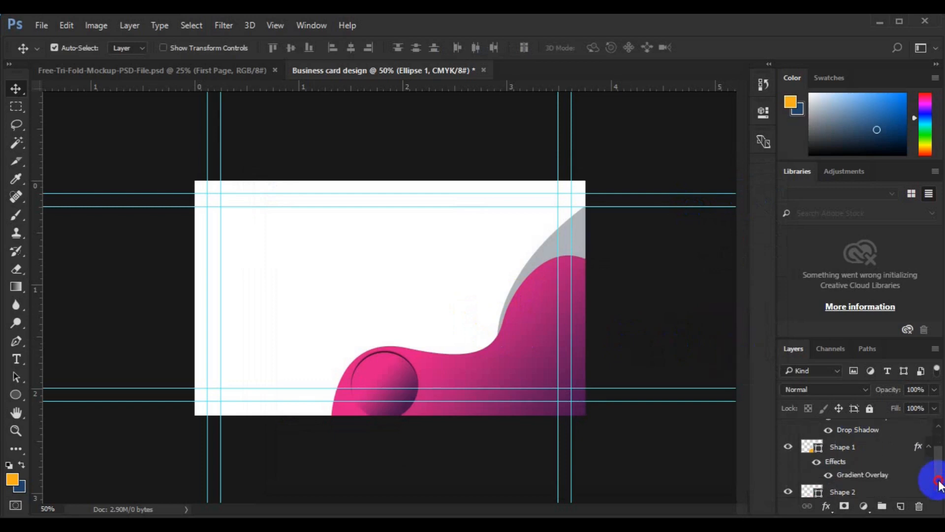
shift+click(858, 490)
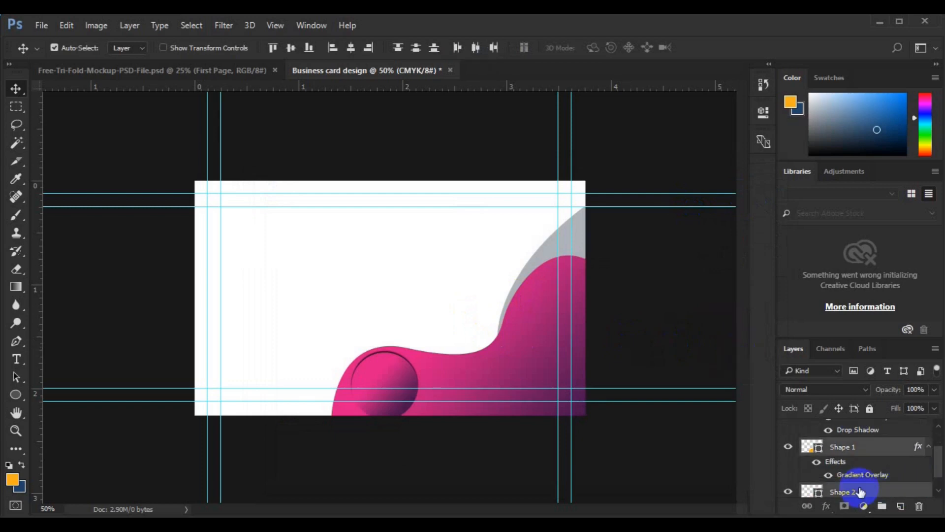
key(ctrl+g)
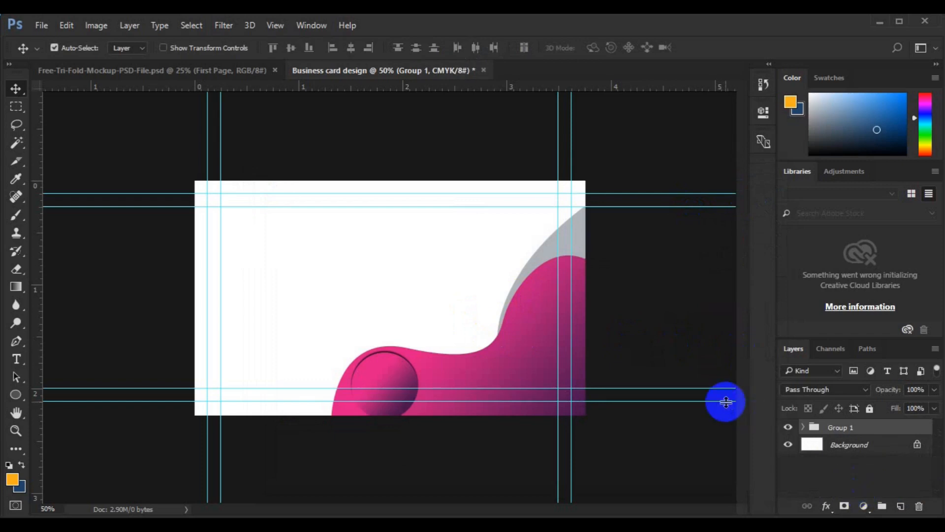
key(ctrl+j)
key(ctrl+t)
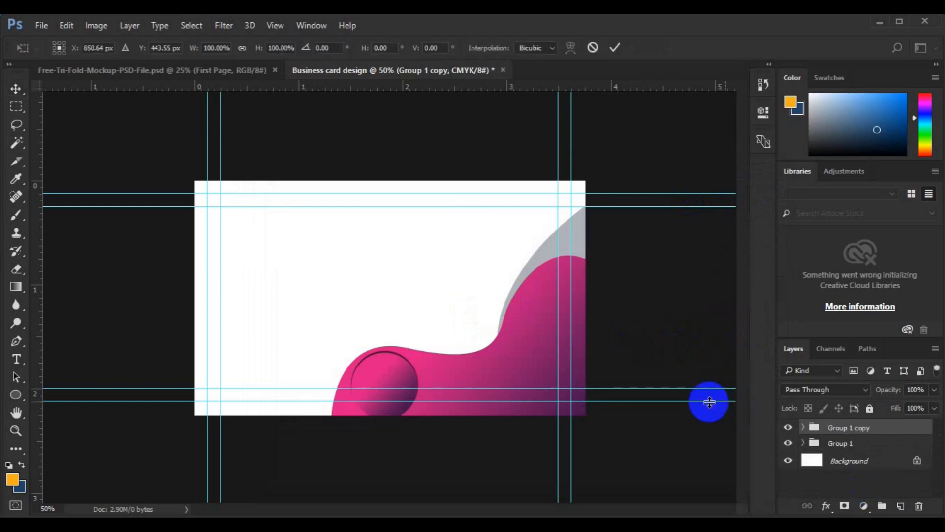
right_click(530, 367)
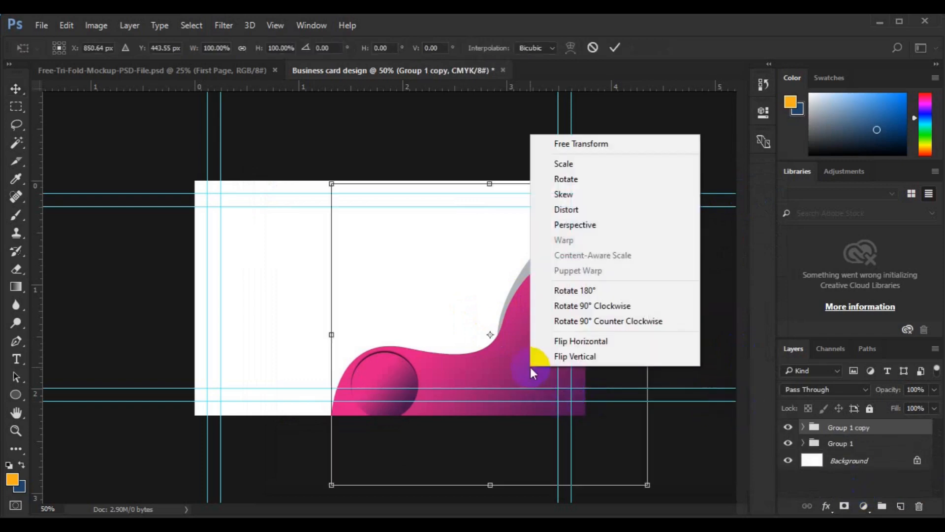
click(578, 342)
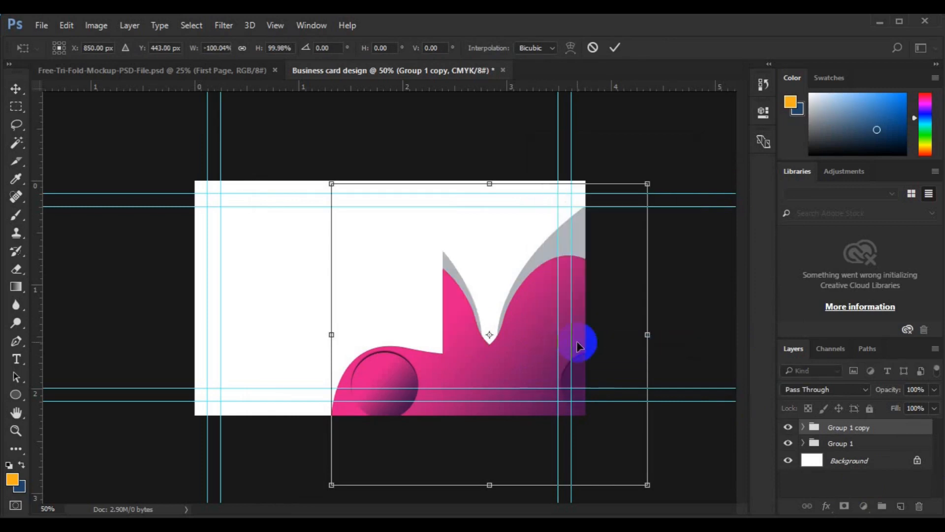
right_click(489, 366)
click(532, 350)
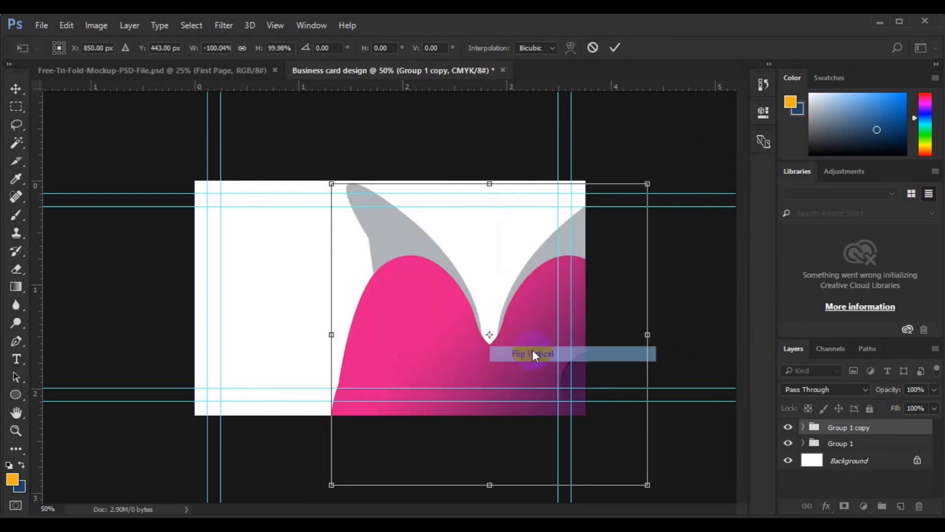
drag(432, 338, 288, 219)
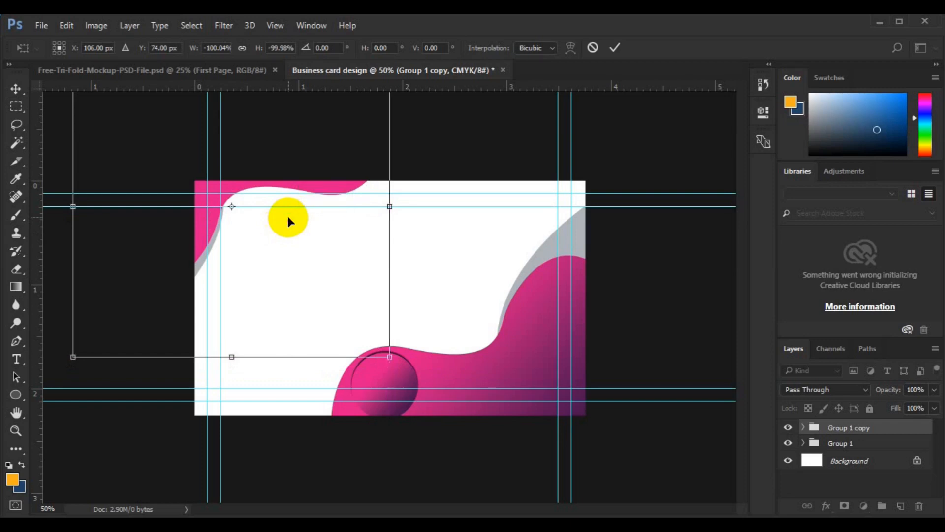
key(Return)
Nudge the top-left wave copy down slightly
click(615, 300)
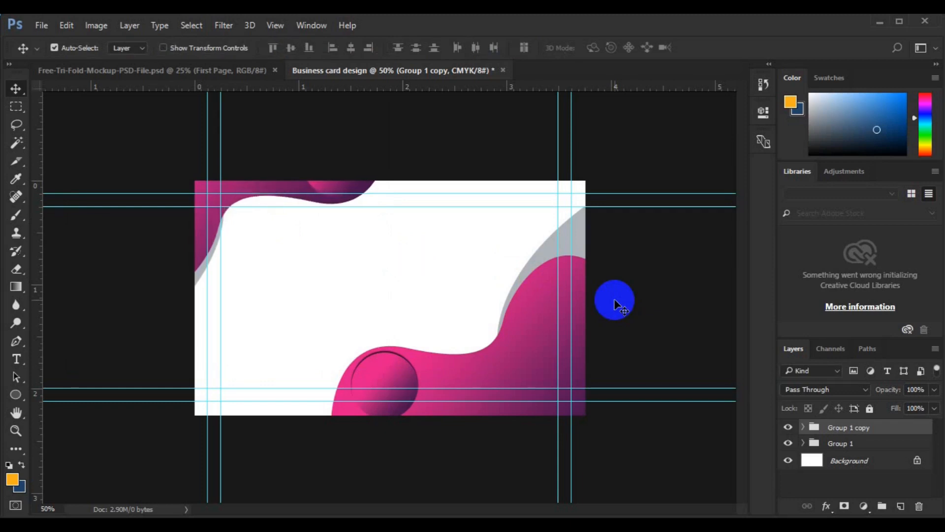
key(shift+Down)
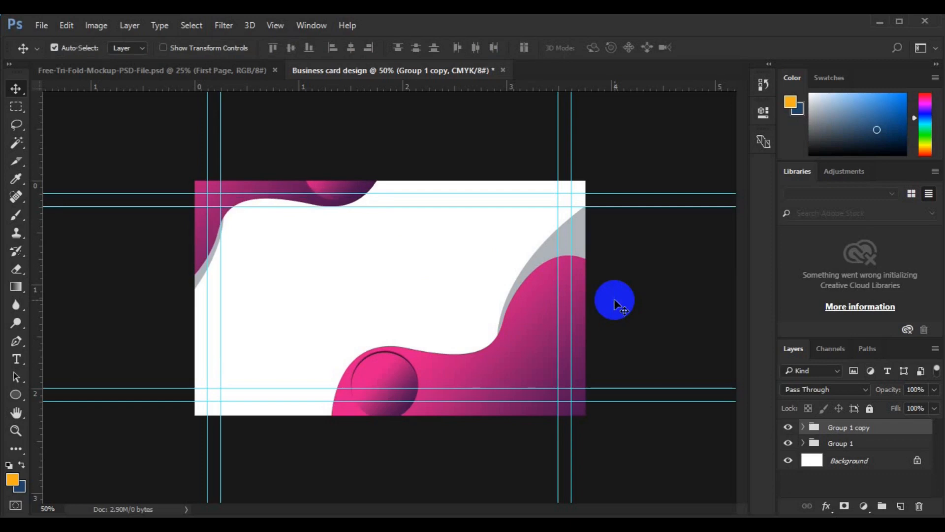
key(Down)
key(Down)
key(Down)
key(Down)
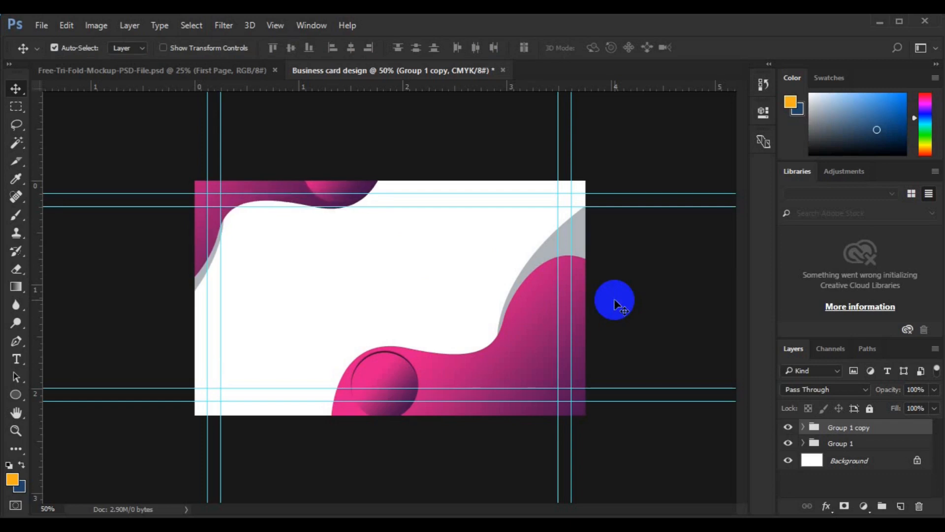
key(Down)
key(Down)
key(Down)
key(Down)
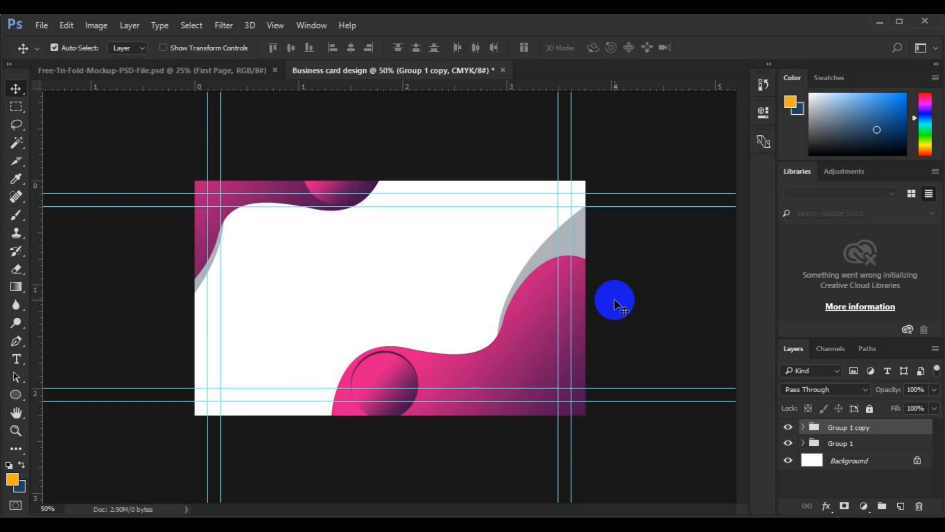
key(Down)
key(Down)
key(Down)
key(Down)
key(Down)
key(Down)
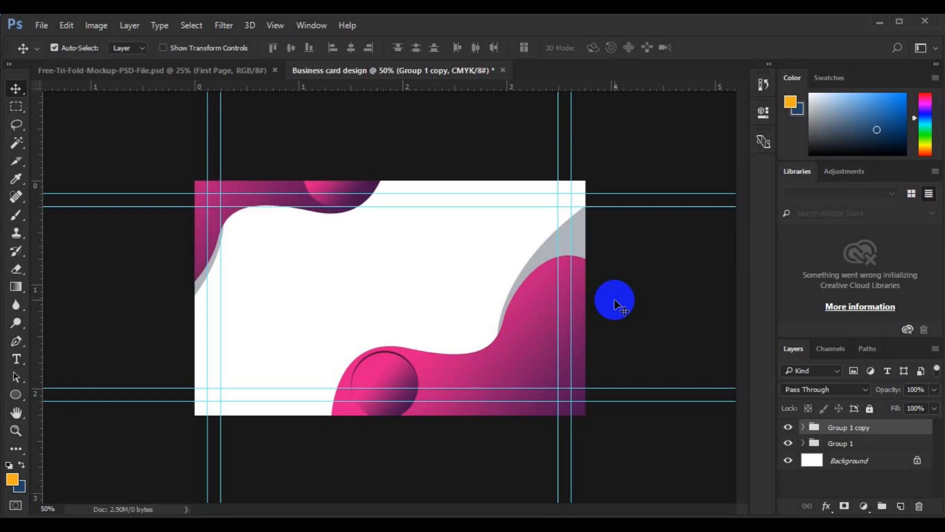
key(Down)
key(Down)
key(Down)
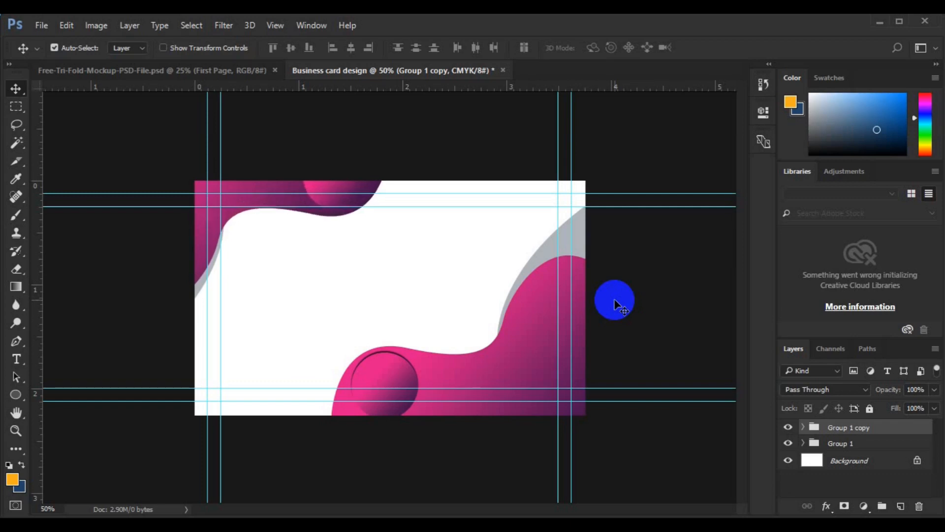
key(Down)
key(Down)
key(Down)
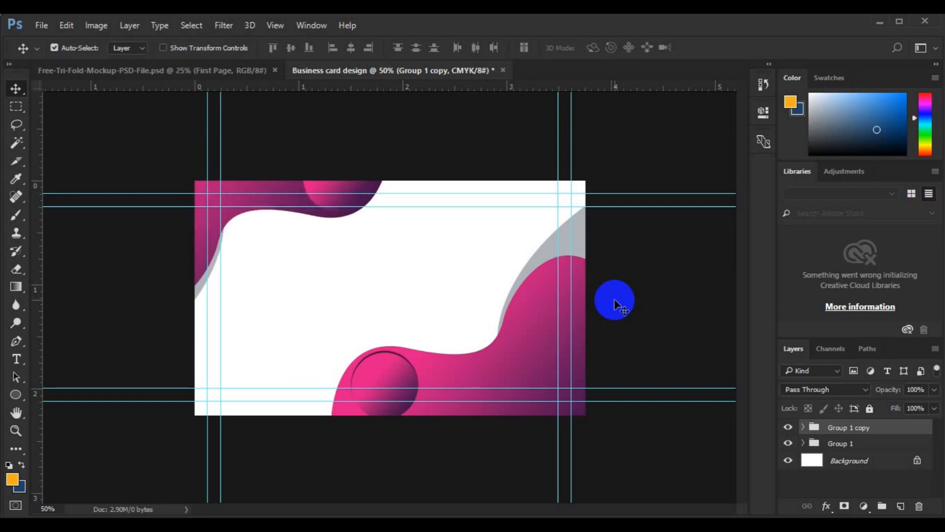
Shift the original bottom wave group right and tilt it about -3.12°
click(859, 446)
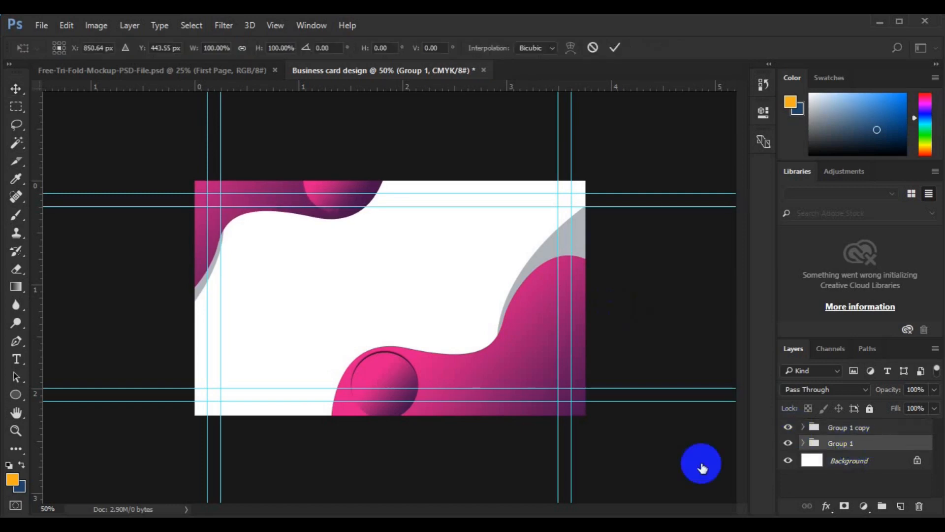
key(ctrl+t)
drag(536, 374, 561, 370)
drag(688, 172, 684, 169)
drag(533, 366, 553, 365)
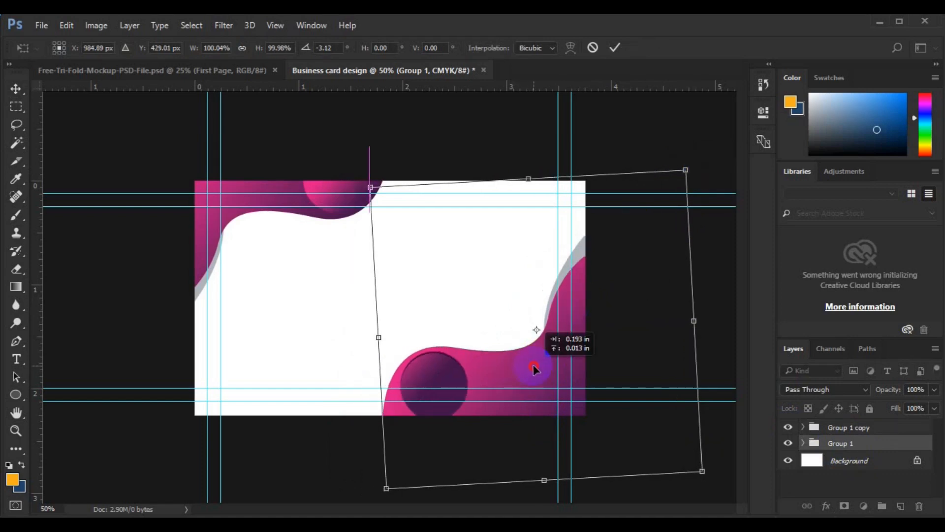
key(Escape)
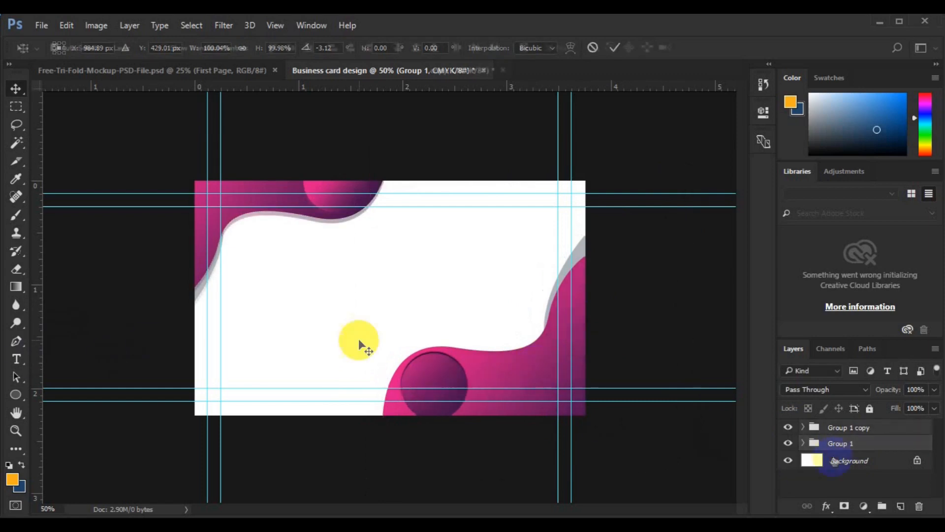
Type the cardholder's name in dark purple sampled from the card and nudge it into place
click(833, 459)
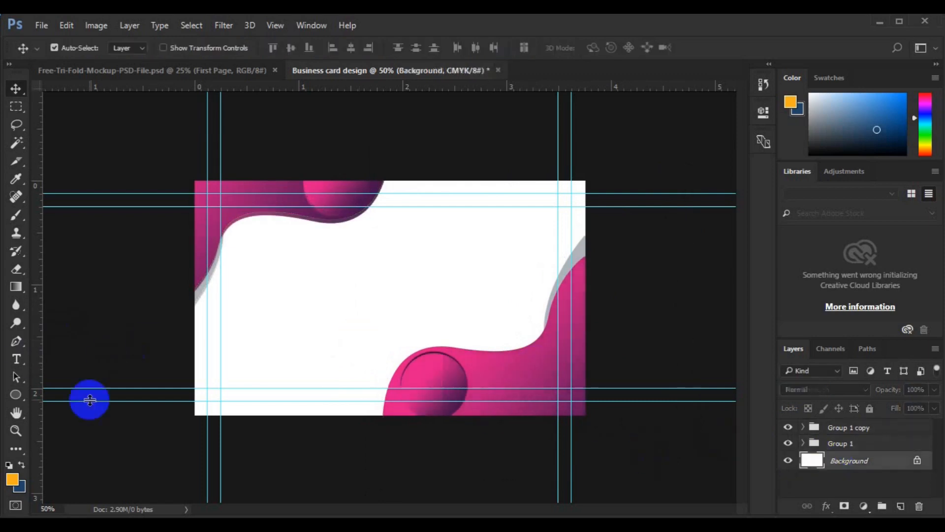
click(17, 359)
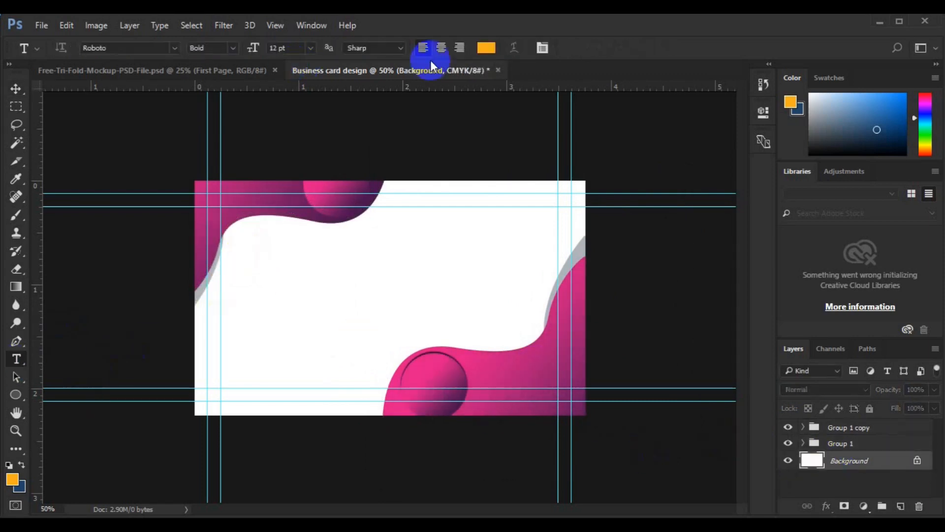
click(486, 47)
click(380, 190)
click(890, 127)
click(292, 252)
click(16, 88)
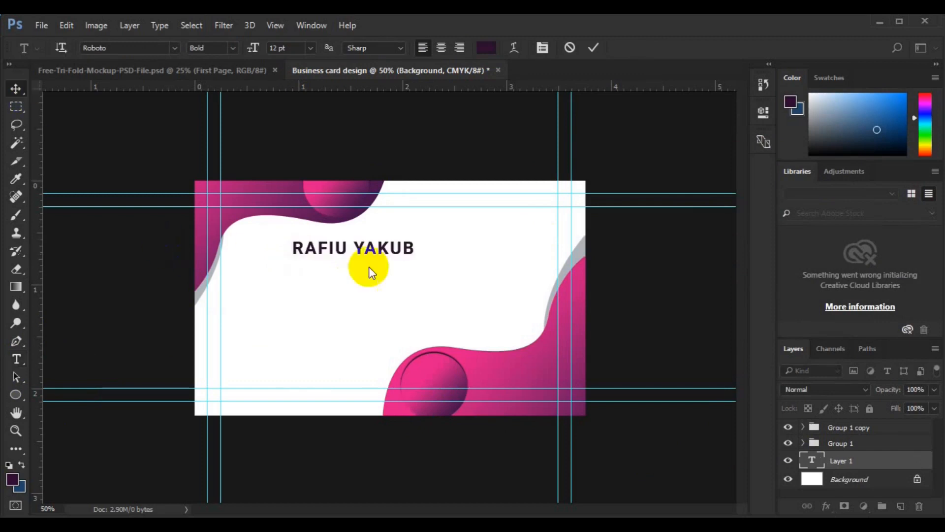
drag(333, 249, 325, 245)
Draw a dark purple bar just below the name
click(852, 485)
drag(19, 392, 64, 394)
mouse_move(282, 255)
mouse_down()
mouse_move(380, 287)
mouse_move(386, 275)
mouse_up()
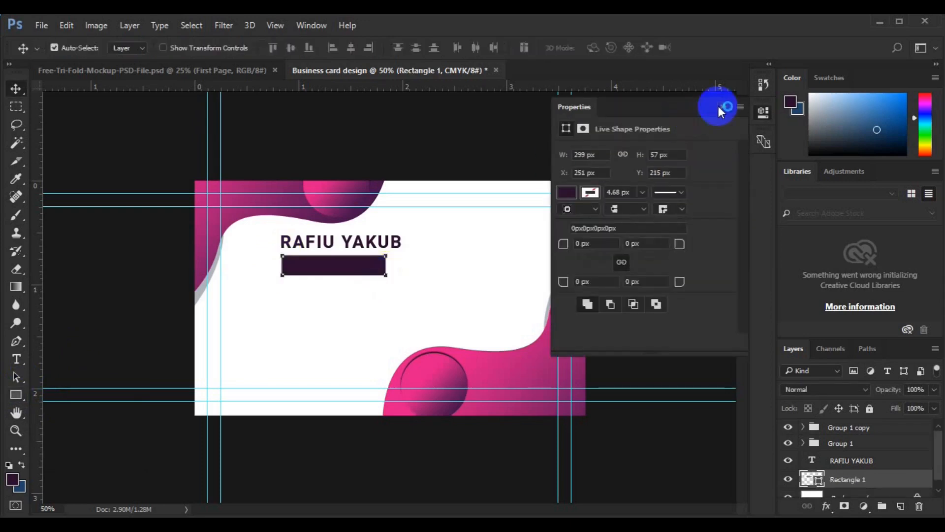
click(723, 106)
click(900, 506)
Add 6 pt white CREATIVE DIRECTOR text inside the bar
click(16, 359)
click(310, 47)
click(302, 88)
click(486, 48)
click(891, 127)
click(296, 272)
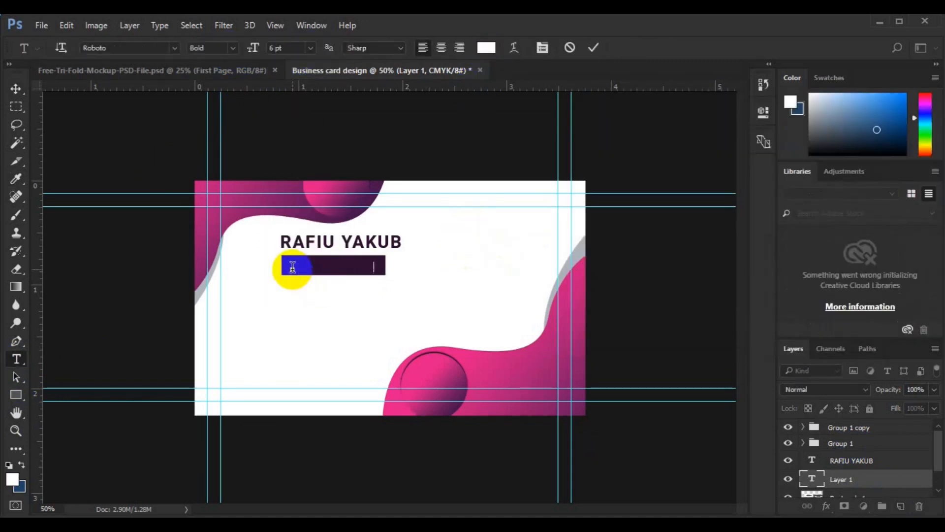
click(16, 89)
Centre the title text on the bar, group them, and align the bar's left edge with the name
click(939, 480)
shift+click(854, 469)
click(351, 47)
click(291, 47)
key(ctrl+g)
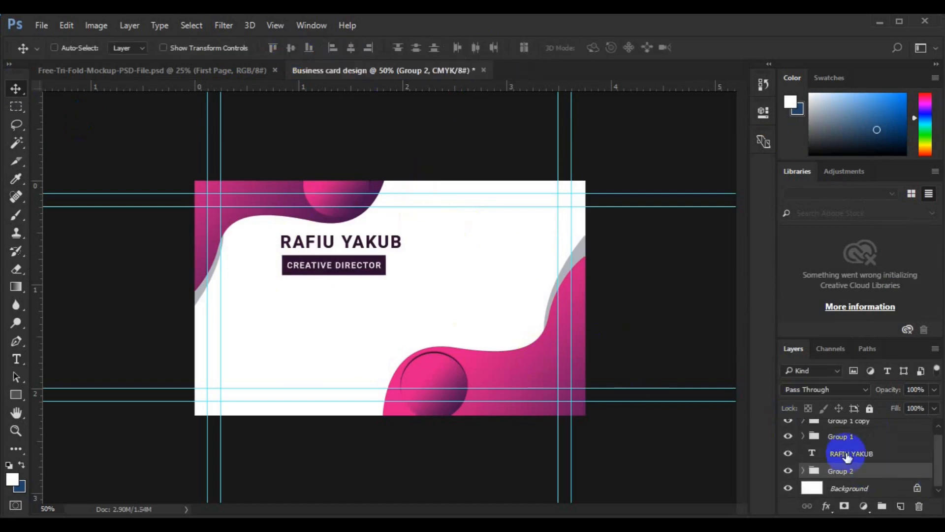
ctrl+click(847, 455)
click(333, 47)
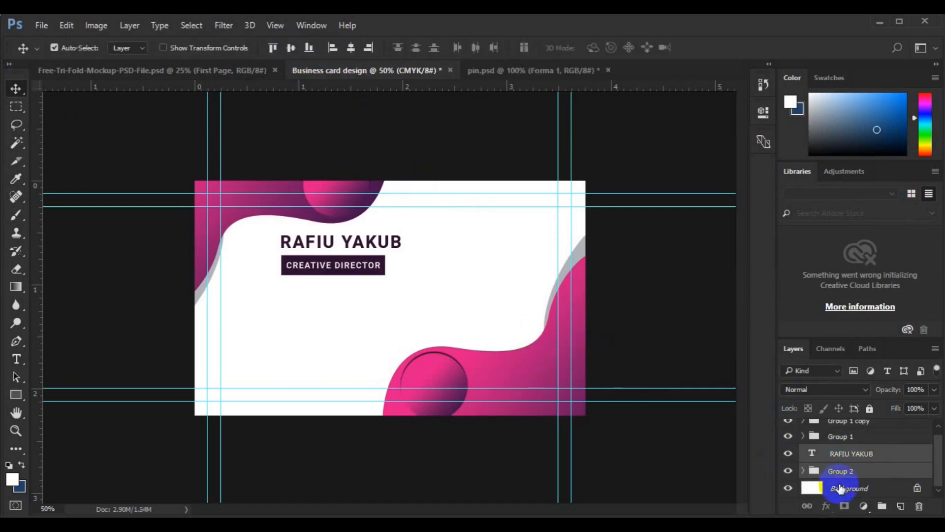
Draw a small circle on the card's left side with the Ellipse tool
click(840, 488)
click(15, 394)
click(56, 421)
drag(275, 298, 300, 329)
click(723, 107)
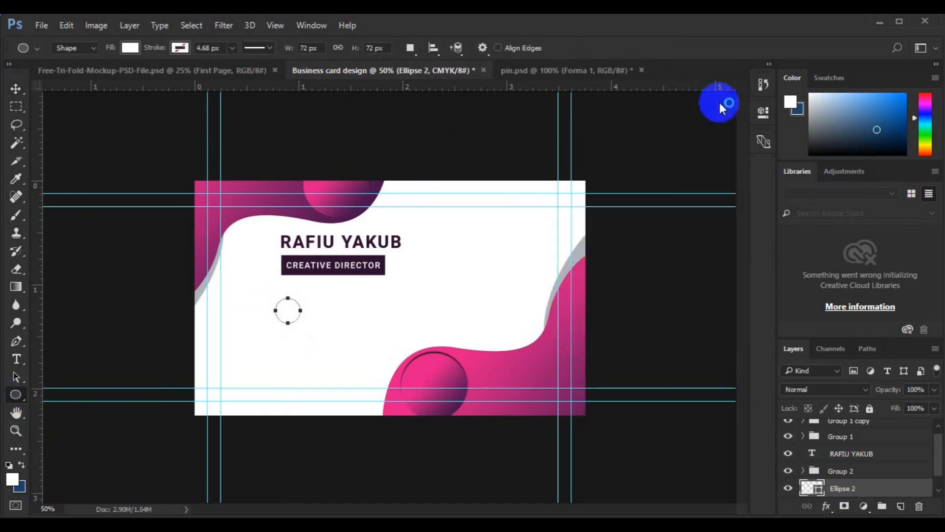
Copy Ellipse 1's gradient and shadow style onto the small circle and move it to the left margin
click(16, 89)
click(443, 368)
right_click(861, 448)
click(709, 309)
click(803, 431)
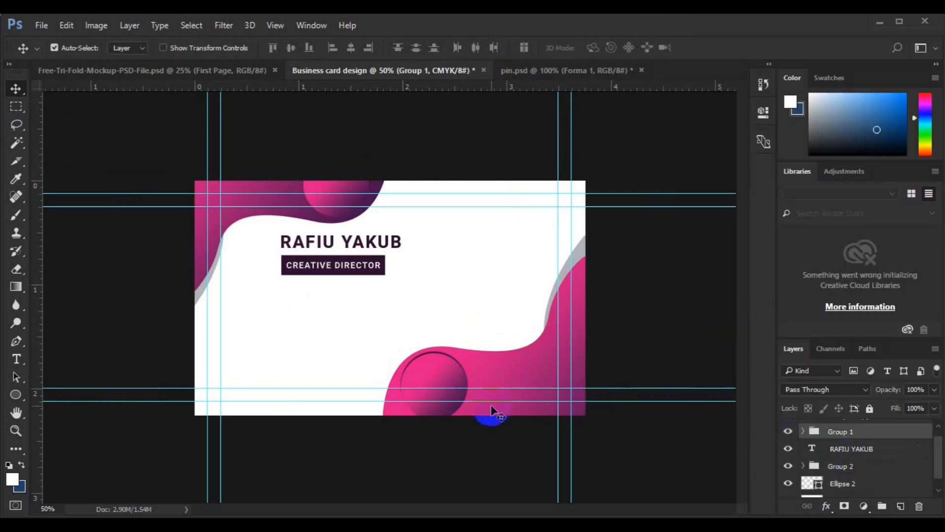
click(263, 319)
click(842, 482)
right_click(842, 483)
click(749, 363)
drag(295, 320, 243, 301)
Bring the phone icon from pin.psd onto the card, resize it to fit, and make it white
key(ctrl+plus)
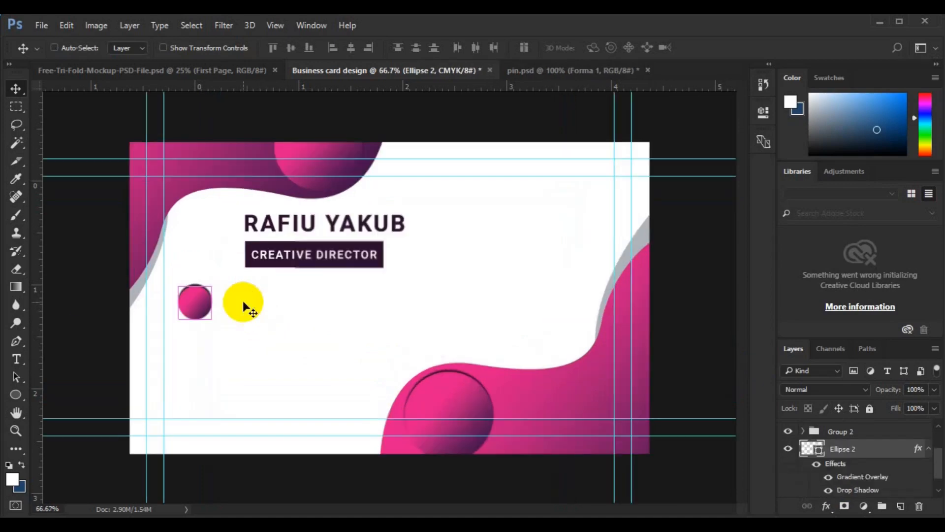
click(542, 71)
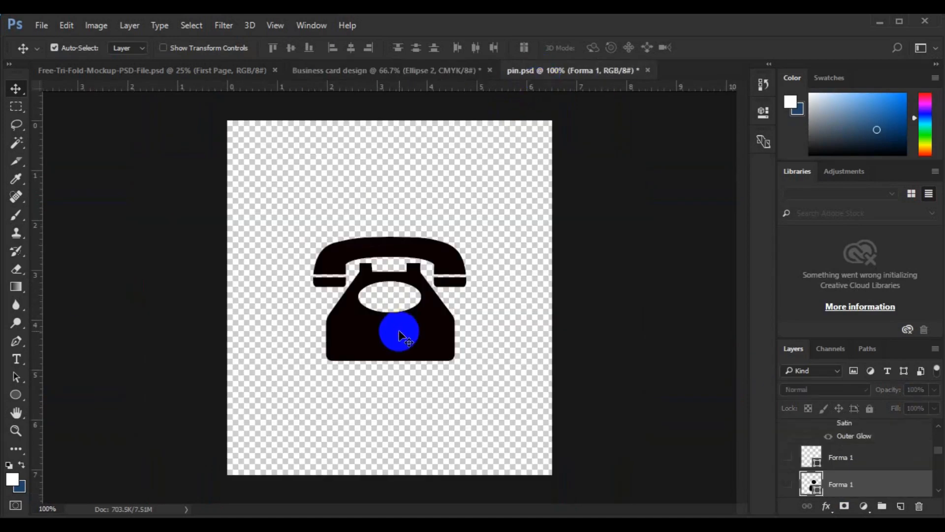
drag(390, 331, 204, 291)
key(ctrl+t)
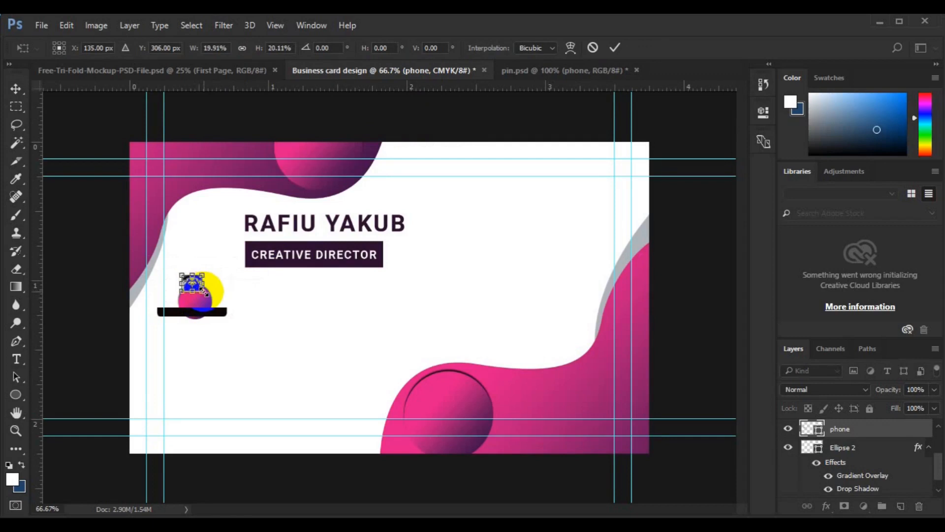
key(Return)
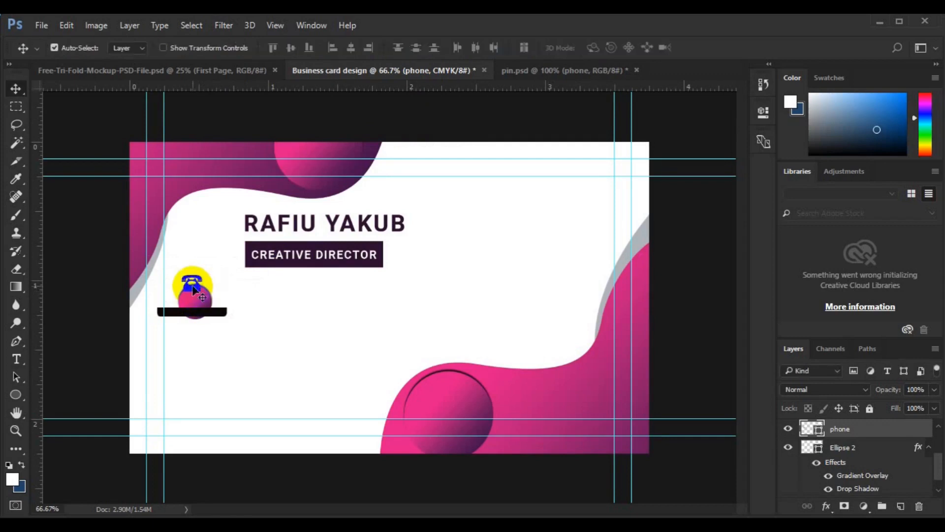
double_click(812, 430)
click(891, 126)
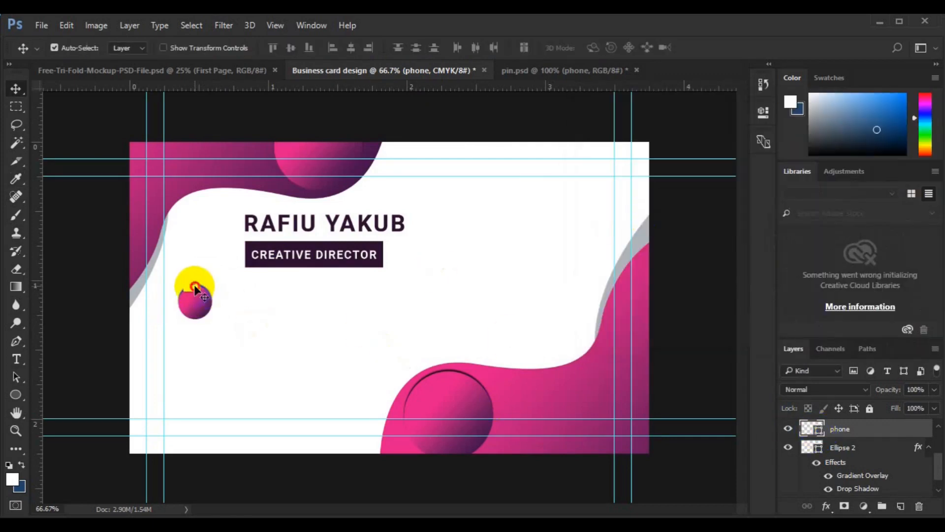
Centre the phone icon on the circle, group them, and name the group PHONE ICON
shift+click(857, 447)
click(356, 49)
key(ctrl+g)
double_click(856, 470)
Name the group 'PHONE ICON' and set the text colour to the title bar's dark colour
text(PHONE ICON)
key(Return)
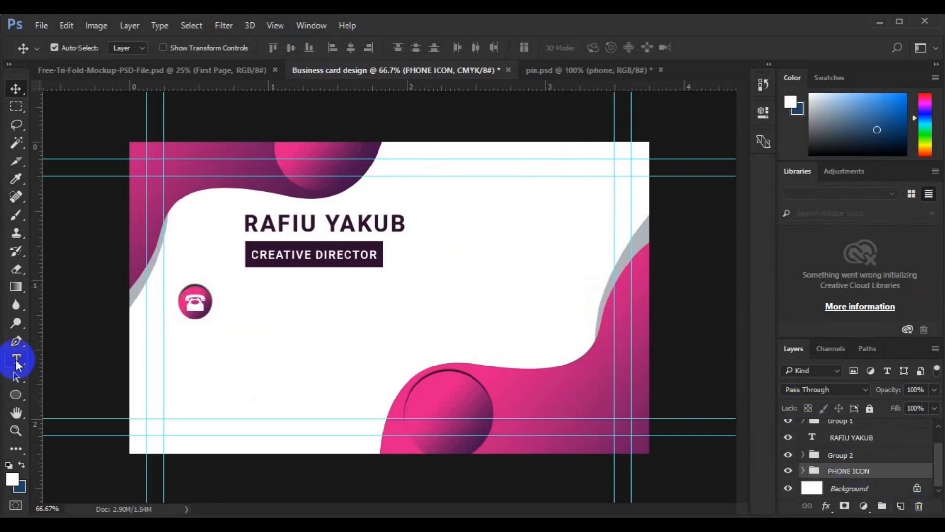
click(16, 358)
click(487, 48)
click(330, 251)
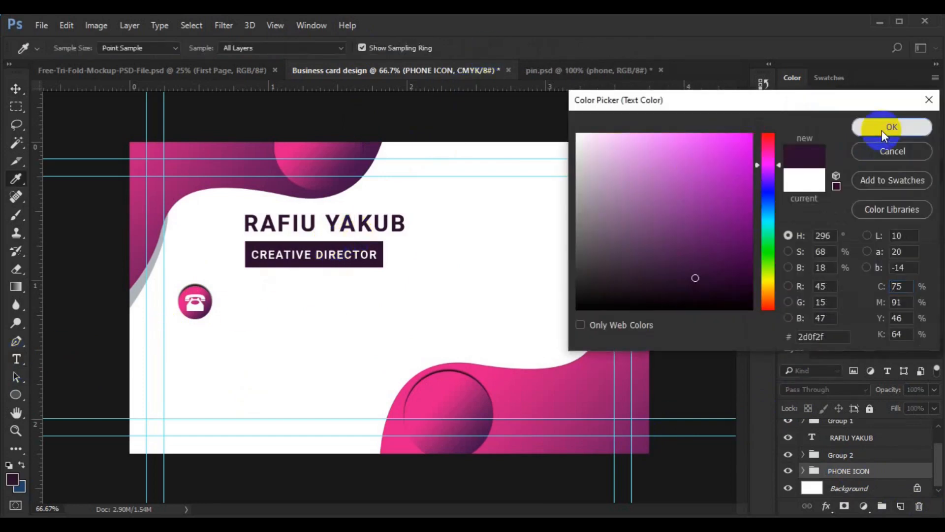
click(886, 127)
Add the two phone numbers beside the phone icon, centred vertically on it
click(238, 300)
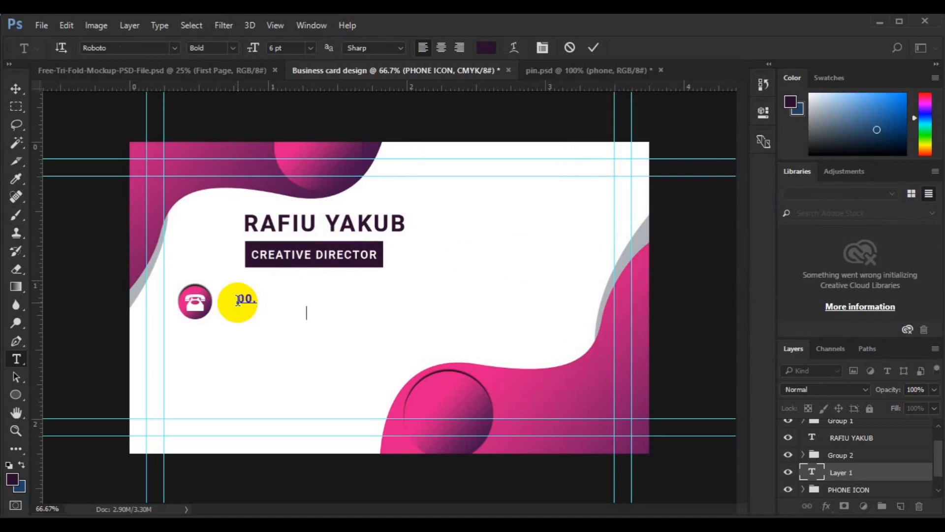
click(16, 89)
drag(253, 297, 238, 302)
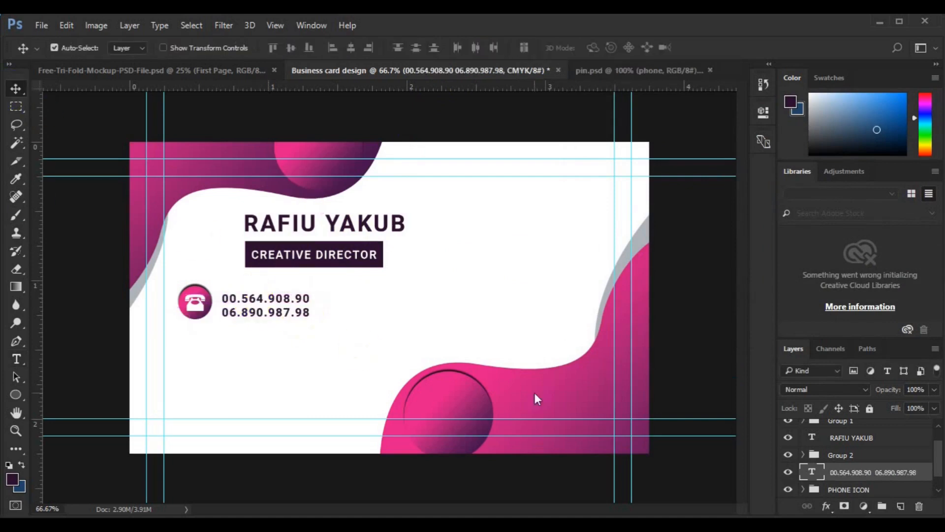
shift+click(851, 492)
click(292, 48)
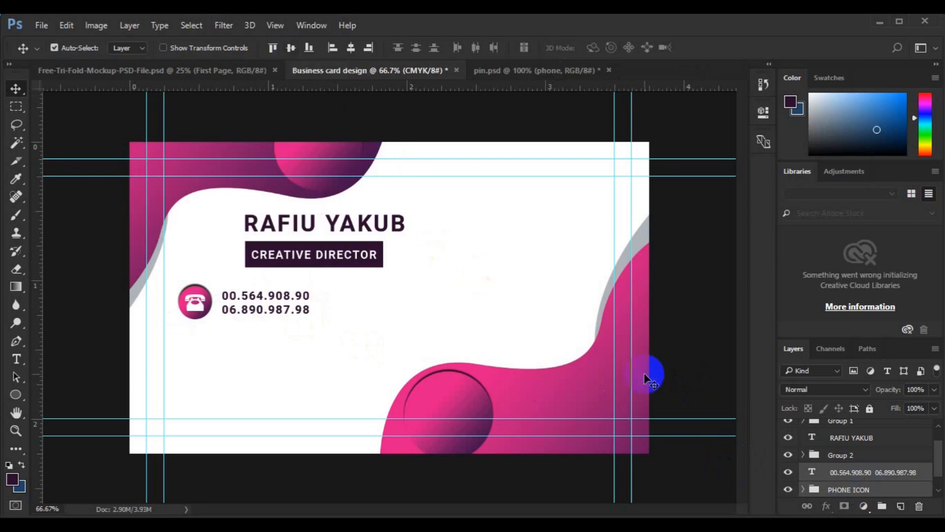
Duplicate the phone row twice, moving each copy down into a second and third row
drag(939, 473, 939, 484)
click(883, 455)
drag(881, 457, 882, 474)
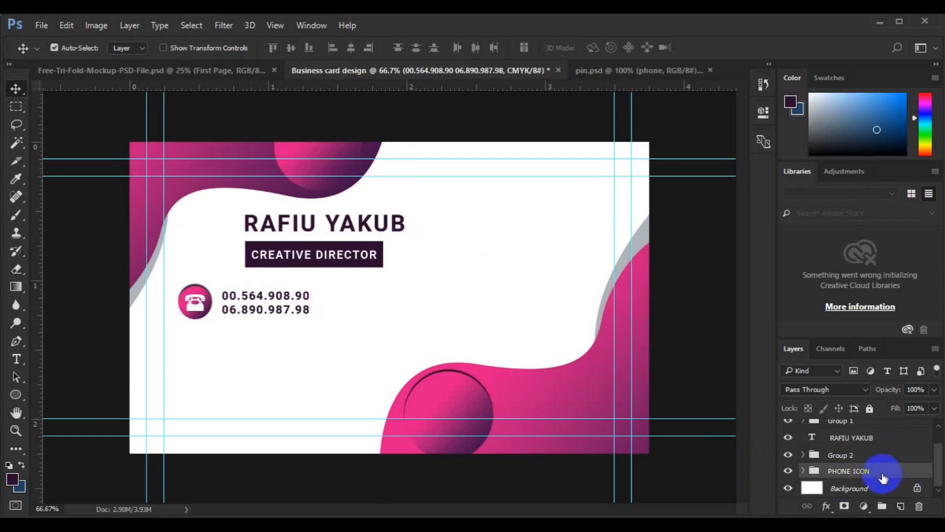
key(ctrl+j)
key(ctrl+t)
drag(274, 359, 274, 356)
key(Return)
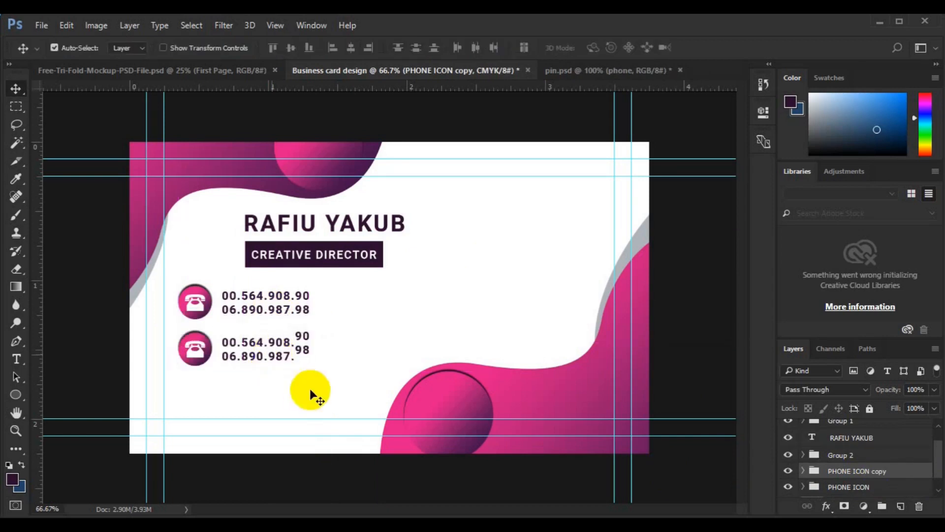
key(ctrl+t)
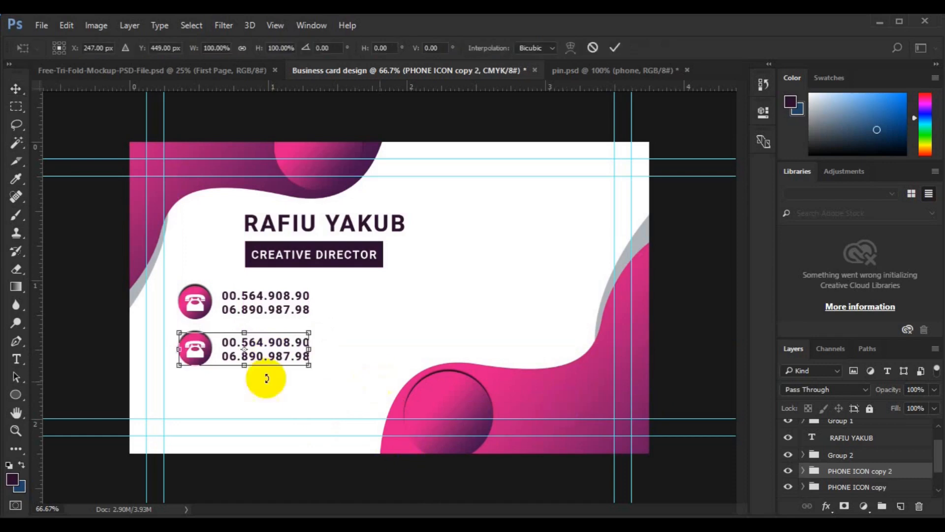
mouse_move(255, 397)
mouse_down()
mouse_move(260, 410)
mouse_move(258, 400)
mouse_up()
key(Return)
Delete the phone symbol from the middle row, keeping its circle
click(195, 352)
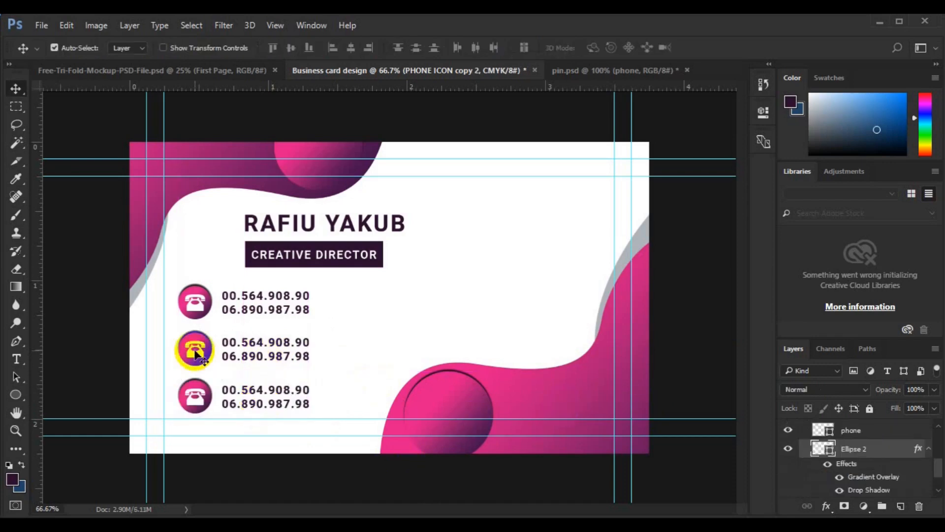
key(Delete)
key(ctrl+z)
click(192, 354)
key(Delete)
click(256, 343)
double_click(225, 342)
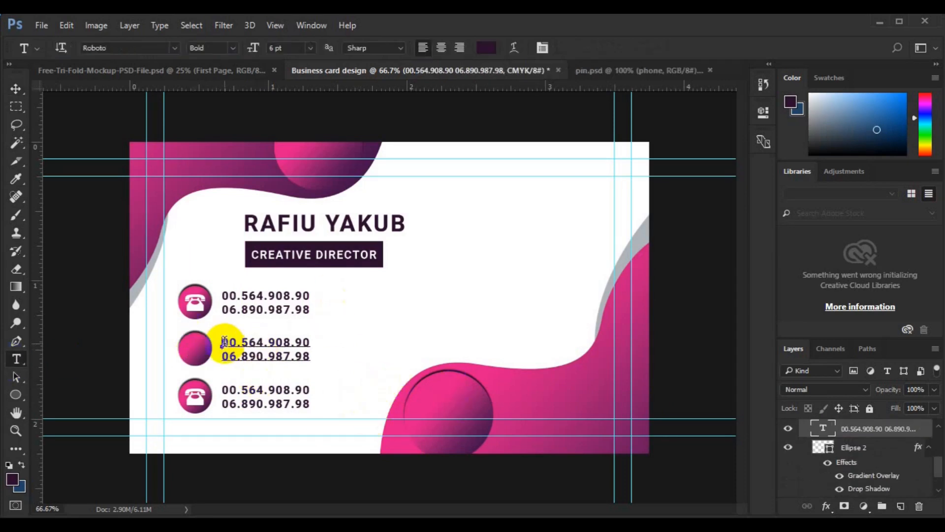
key(ctrl+a)
click(224, 342)
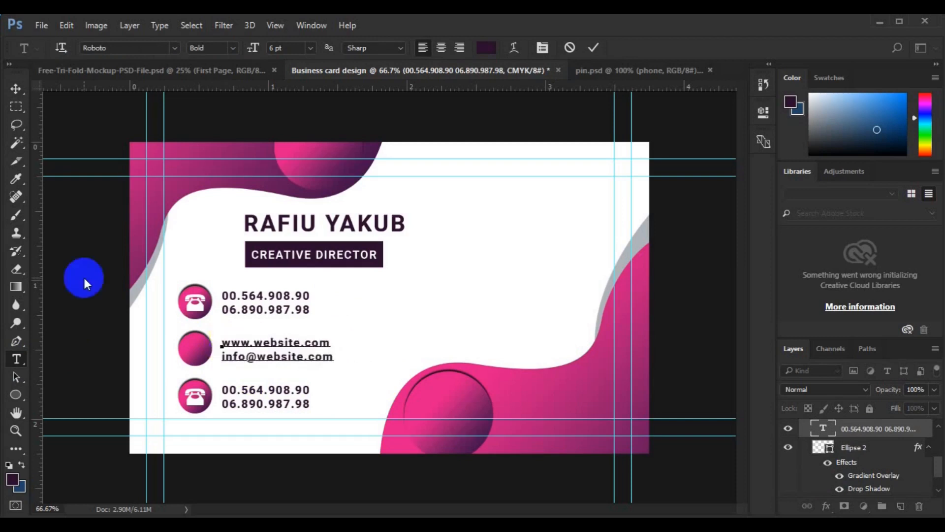
click(16, 88)
shift+click(854, 448)
click(292, 49)
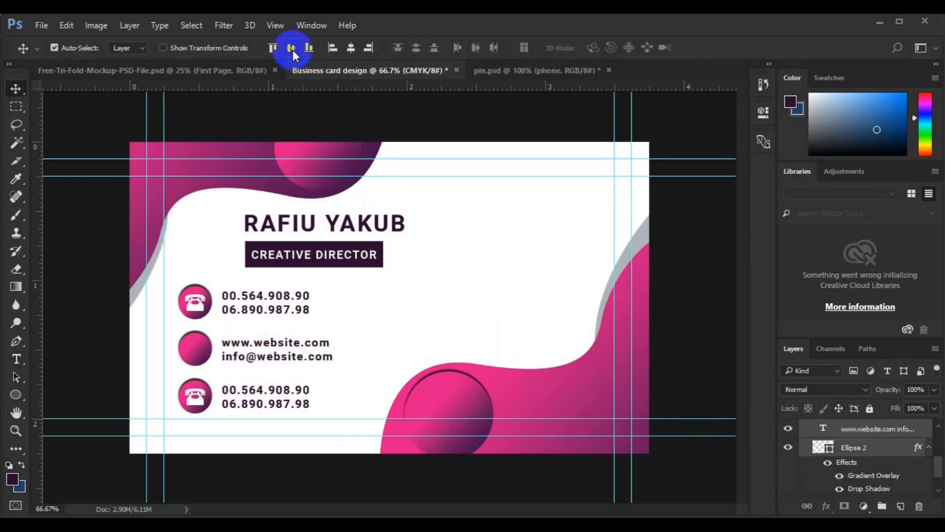
click(865, 450)
Bring the globe icon from pin.psd onto the card, shrink it to about 13%, and place it in the middle circle
click(563, 73)
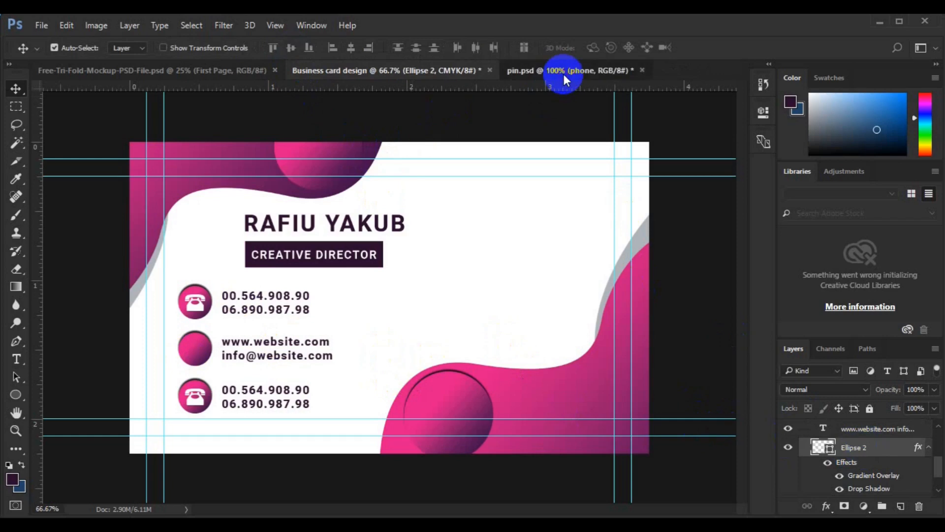
click(788, 466)
click(850, 459)
drag(375, 317, 208, 349)
key(ctrl+t)
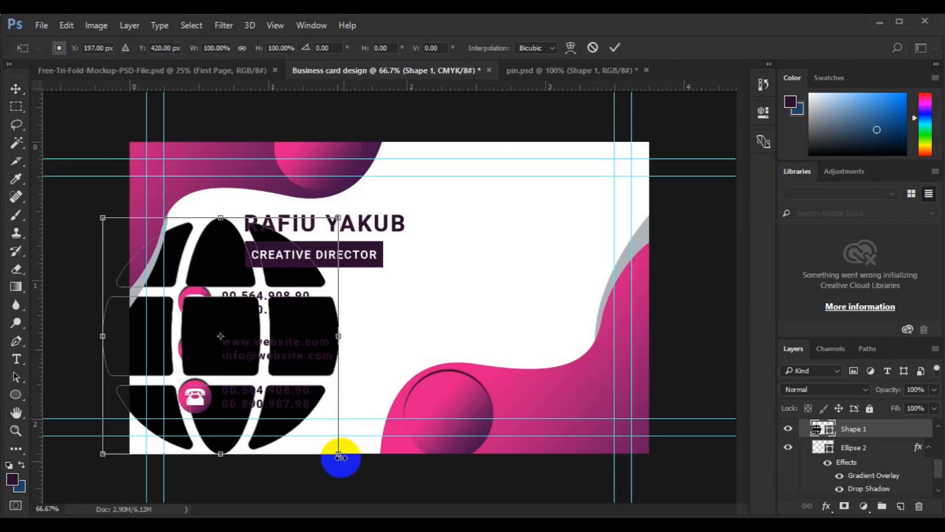
drag(339, 450, 229, 346)
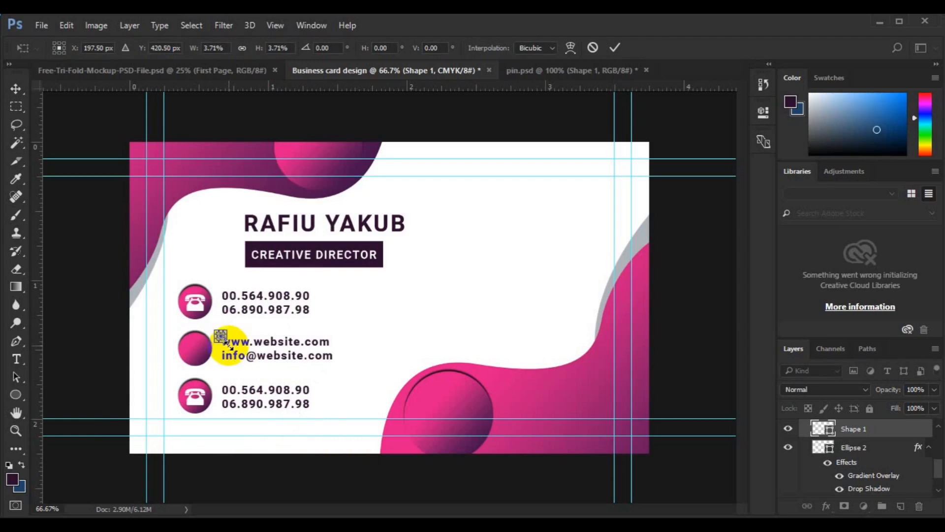
key(Return)
drag(196, 359, 193, 356)
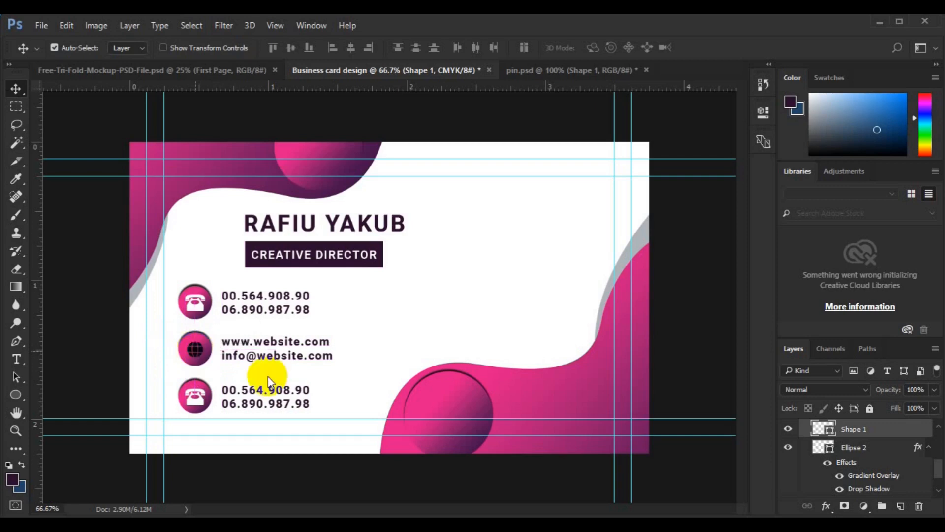
Fill the globe icon white
shift+click(839, 446)
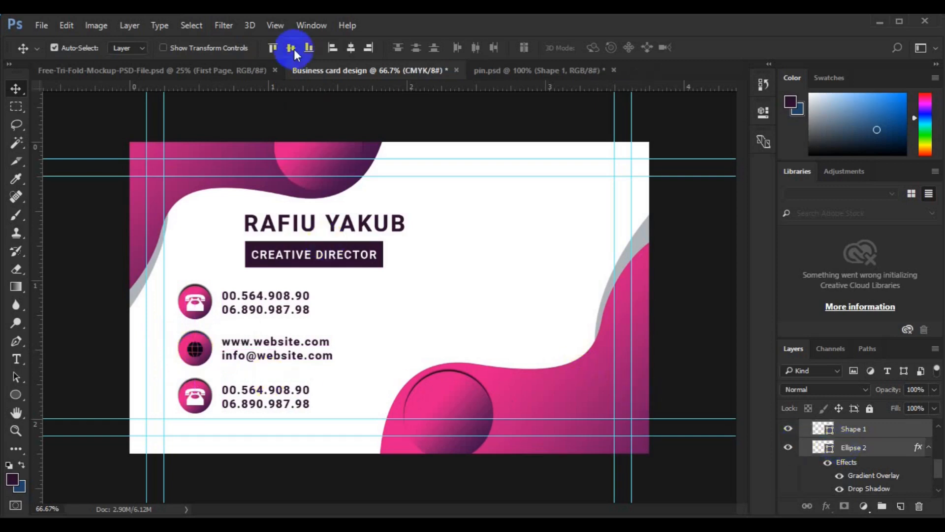
double_click(830, 432)
click(485, 295)
click(871, 125)
Replace the bottom row's phone numbers with the first line of the street address
click(249, 396)
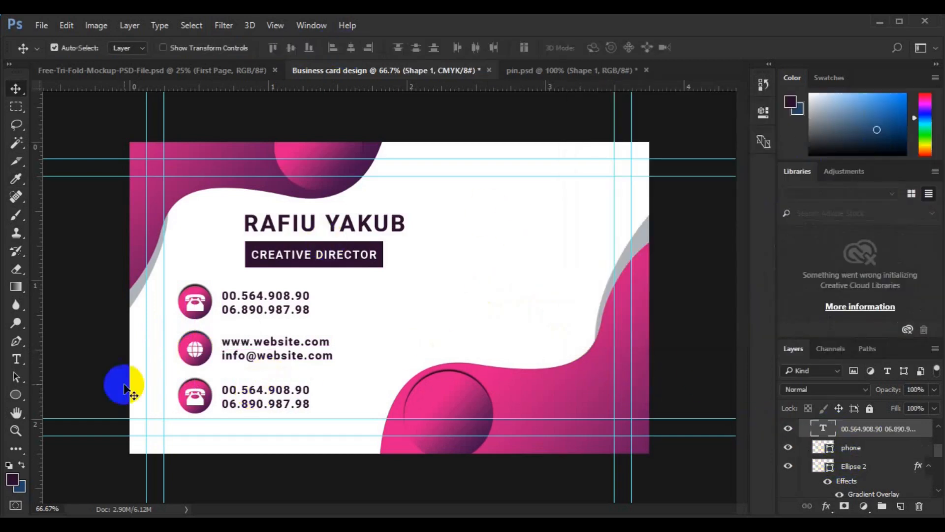
key(t)
key(ctrl+a)
click(237, 392)
key(ctrl+a)
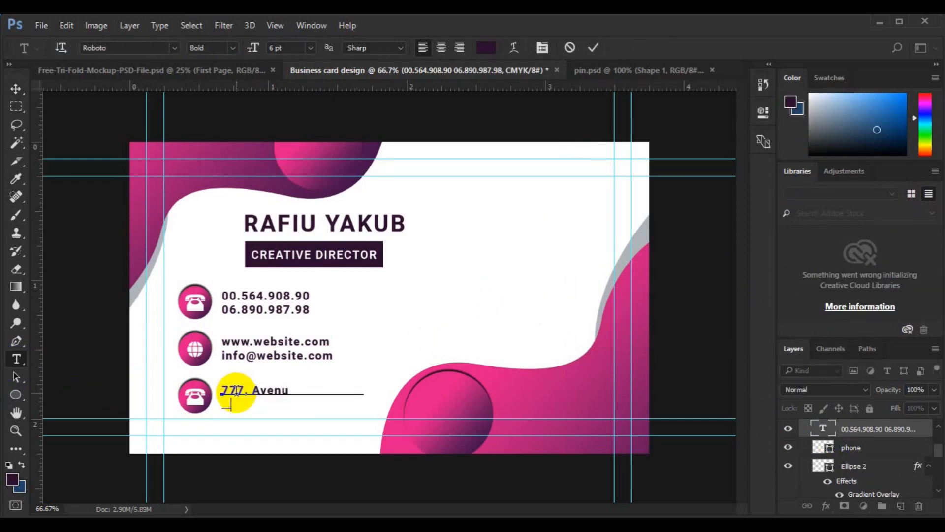
Add the address's second line and delete the bottom row's phone symbol
key(Return)
text(New Jersey.)
click(16, 89)
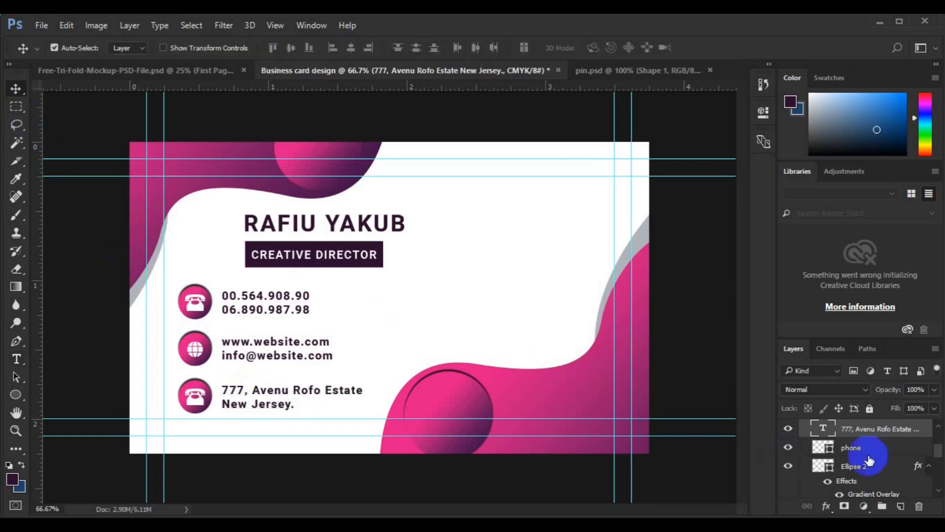
drag(938, 452, 937, 458)
click(865, 459)
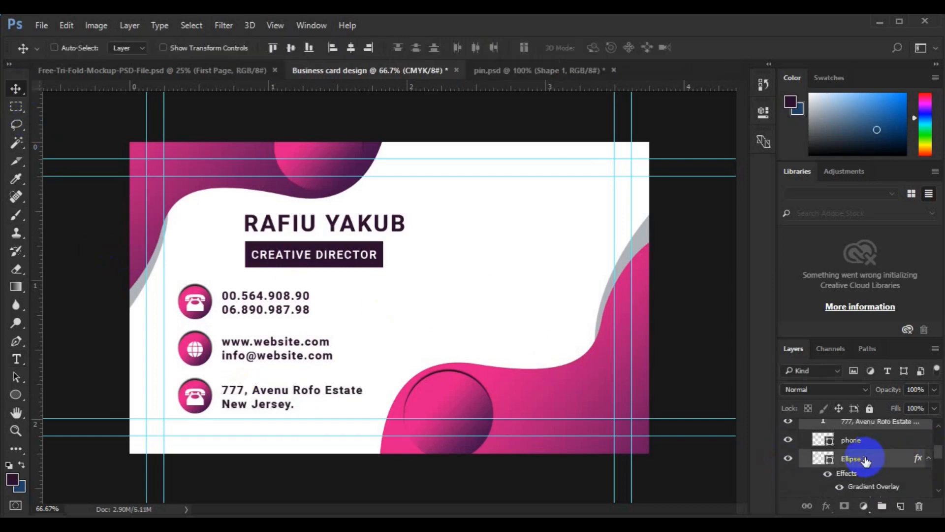
click(197, 404)
key(Delete)
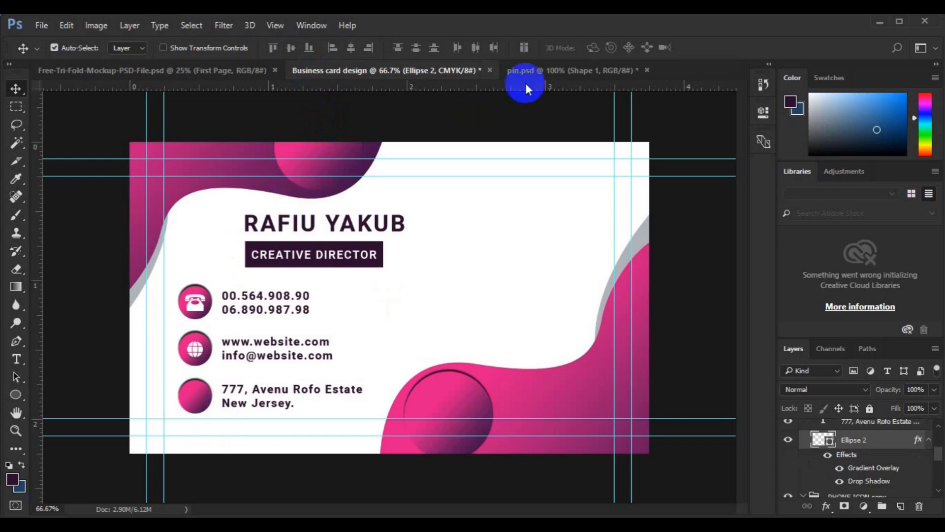
Bring the location pin icon from pin.psd onto the card and shrink it to about 9%
key(ctrl+Tab)
click(788, 484)
click(938, 490)
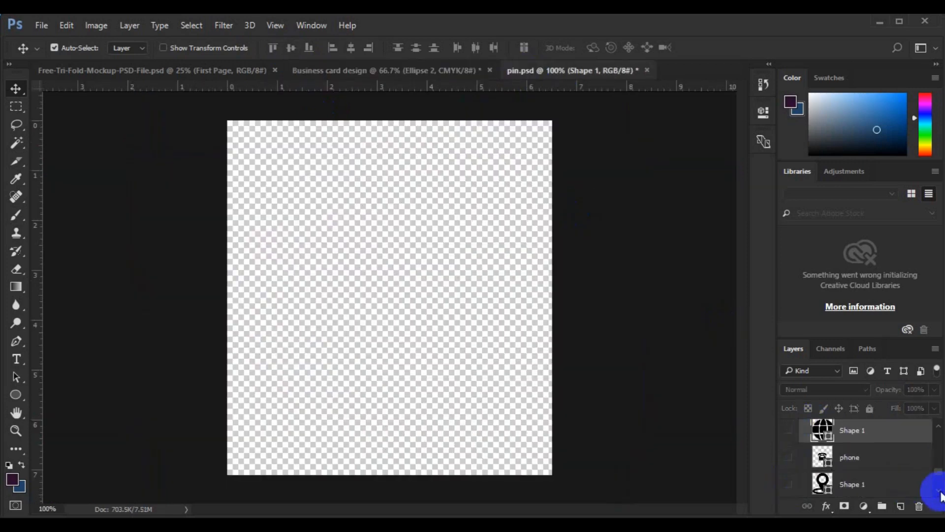
click(938, 491)
click(787, 456)
click(854, 457)
drag(412, 338, 202, 407)
key(ctrl+t)
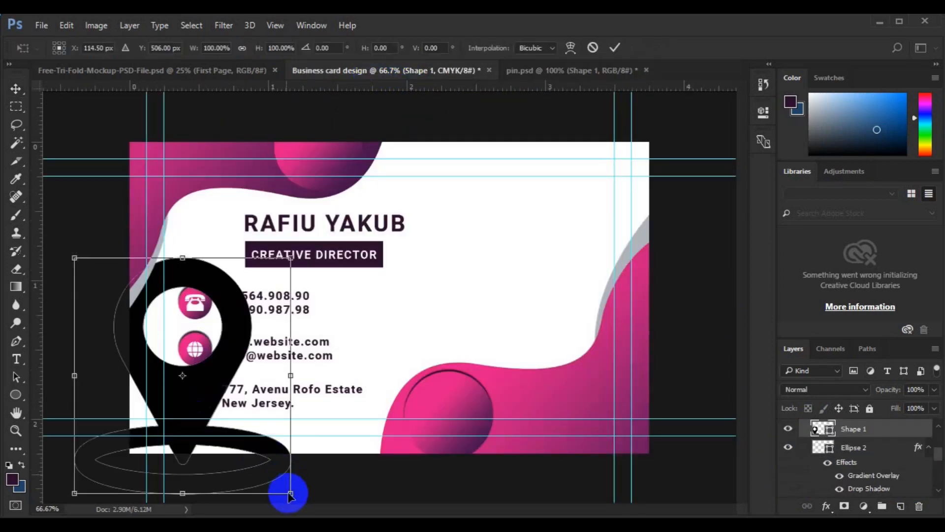
drag(291, 494, 198, 403)
key(Return)
Centre the pin horizontally and vertically in the bottom circle and fill it white
ctrl+click(865, 448)
click(352, 50)
click(291, 49)
click(832, 434)
click(463, 310)
click(891, 127)
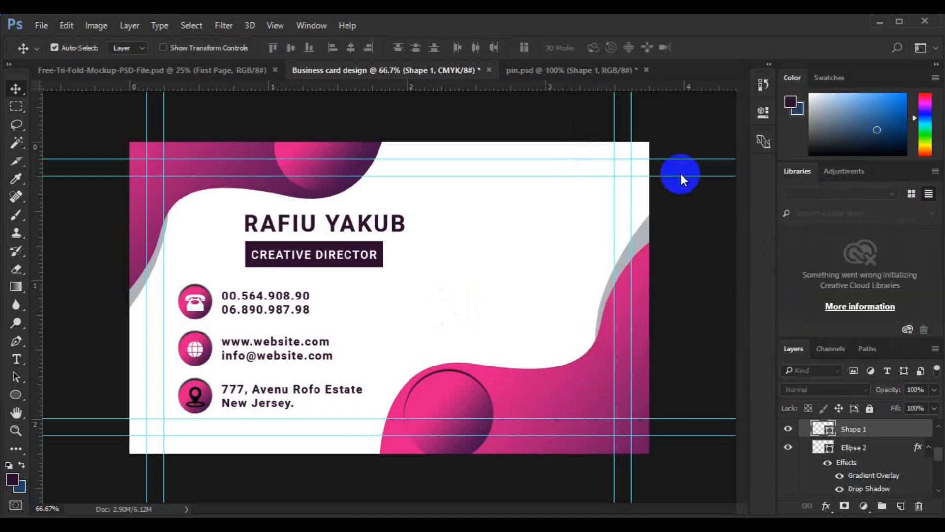
click(938, 435)
click(800, 453)
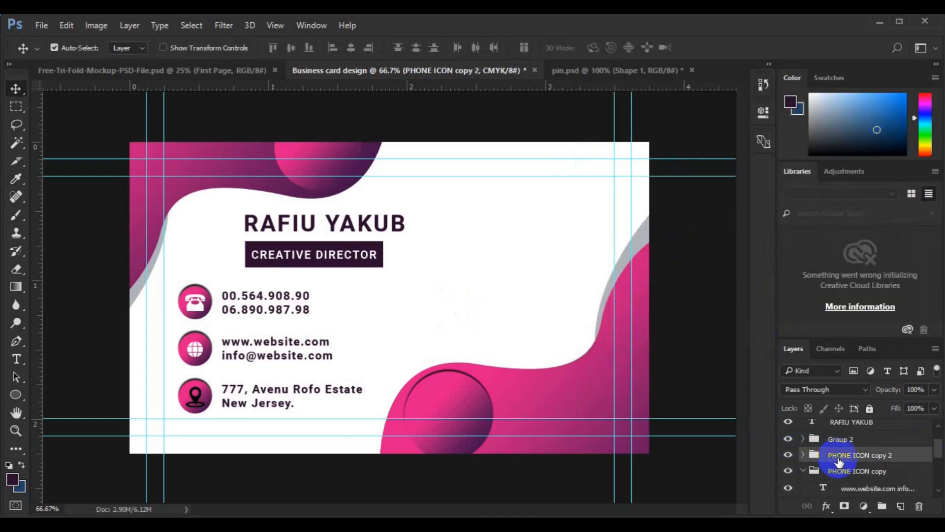
Name the bottom row group 'aDDRESS' and the middle row group 'WEB', then select all three rows
click(839, 458)
text(aDDRESS)
key(Return)
click(803, 470)
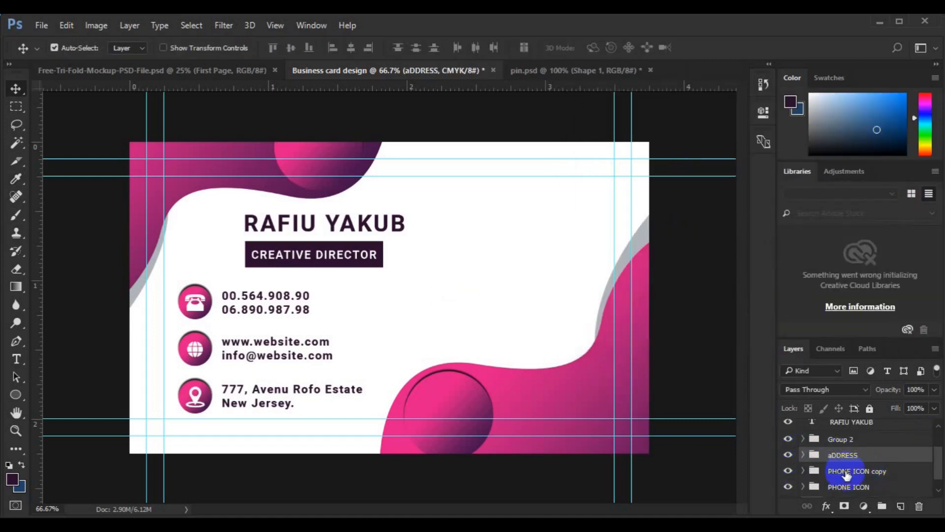
double_click(845, 471)
text(WEB)
key(Return)
ctrl+click(851, 458)
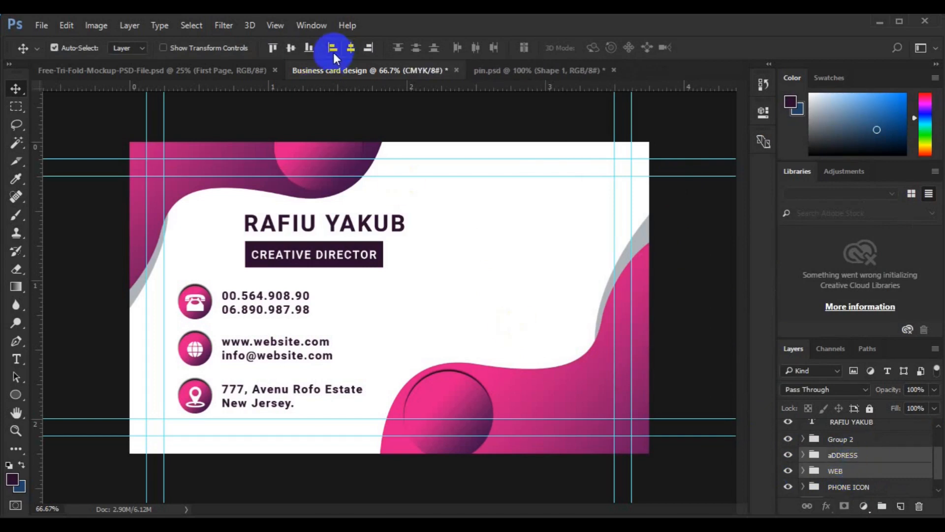
ctrl+click(842, 486)
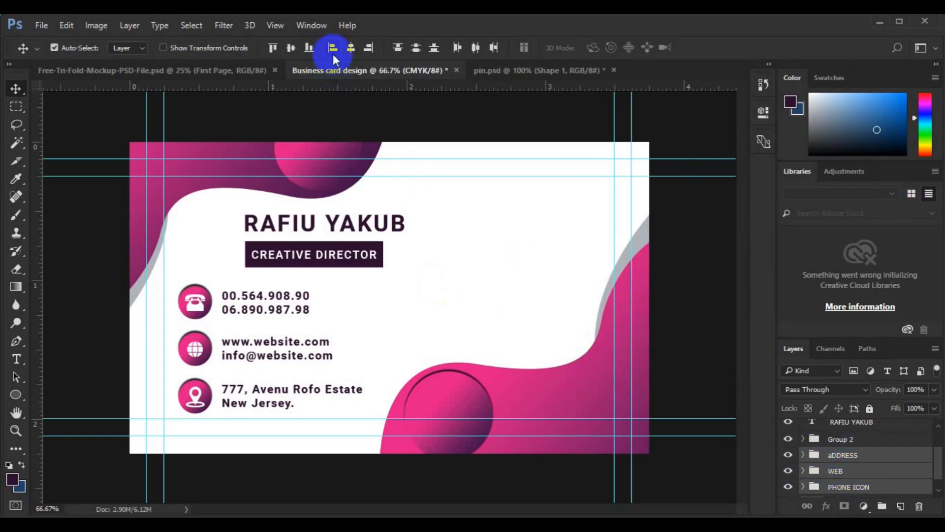
Draw a thin dark Pen line from the phone icon down to the location icon
key(p)
scroll(847, 487, down, 1)
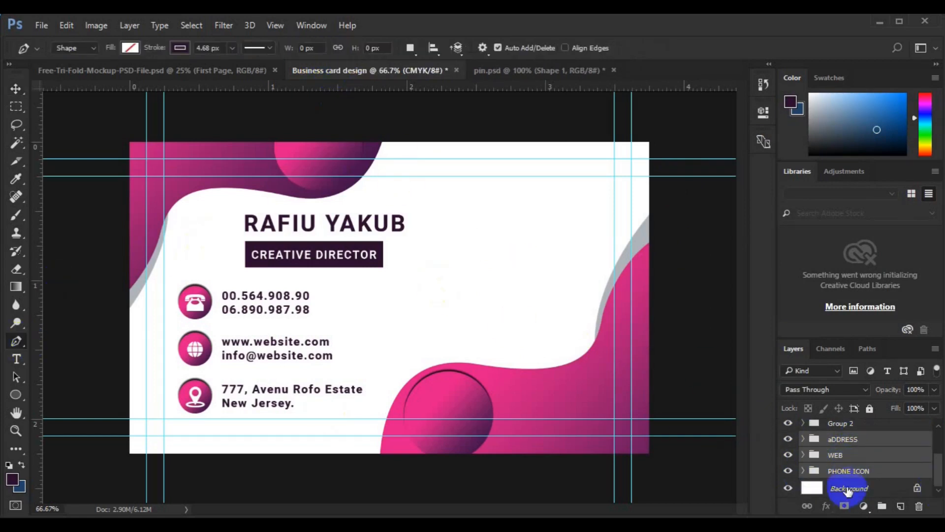
click(847, 488)
click(195, 382)
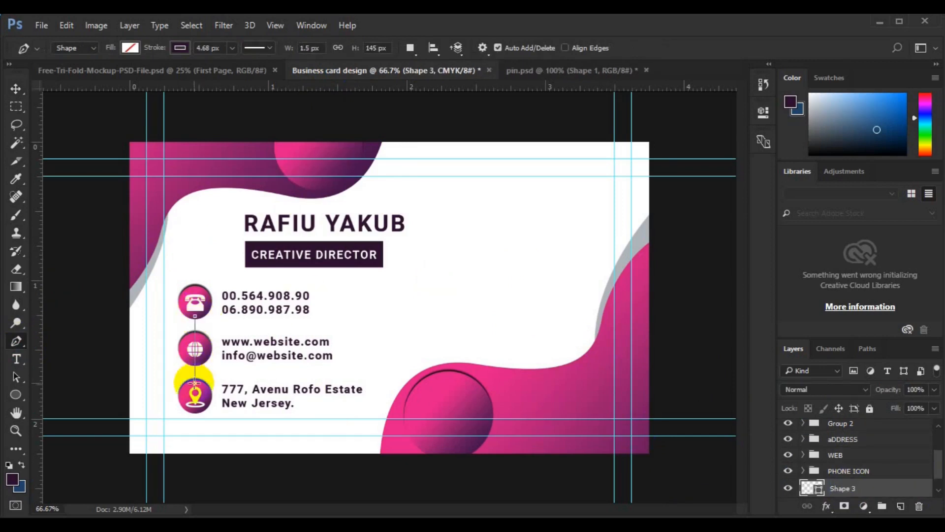
ctrl+click(113, 367)
key(v)
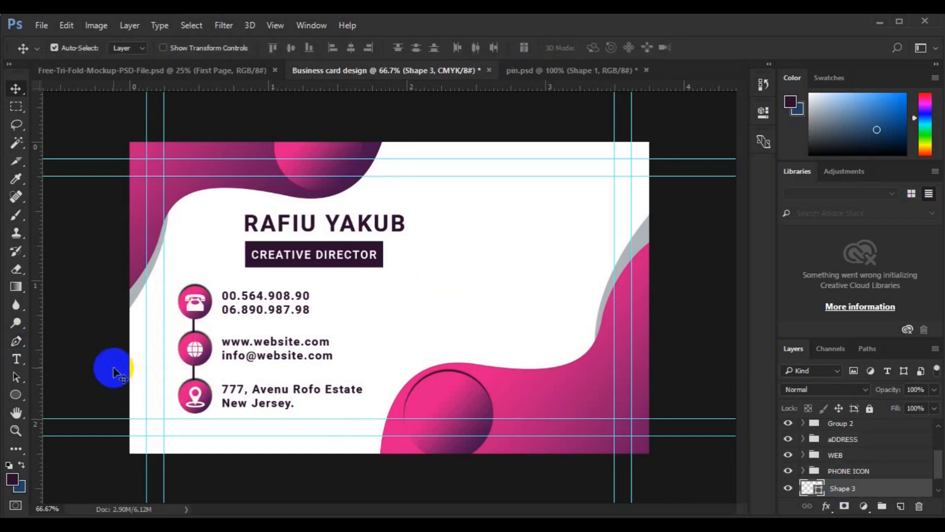
click(204, 290)
click(938, 490)
click(633, 403)
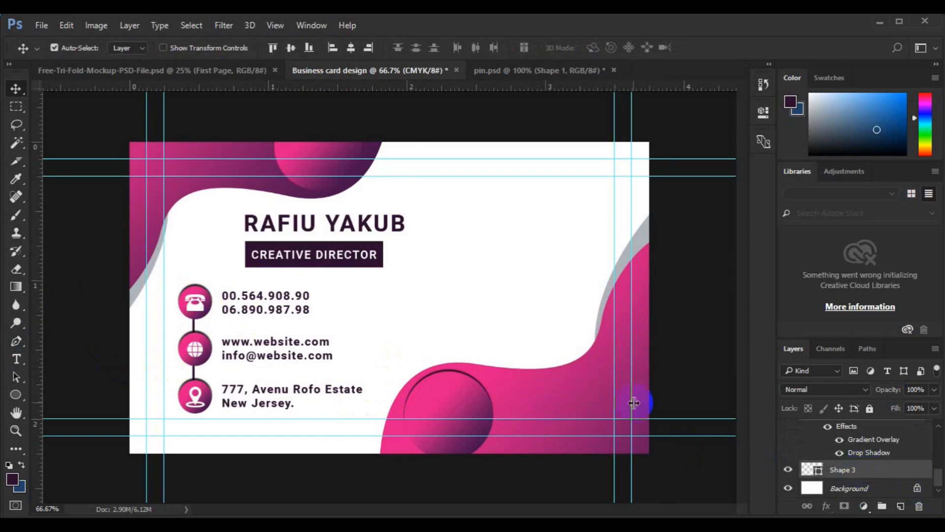
At 100% view, try drawing small circles left of the name, undoing the attempts
key(h)
key(ctrl+1)
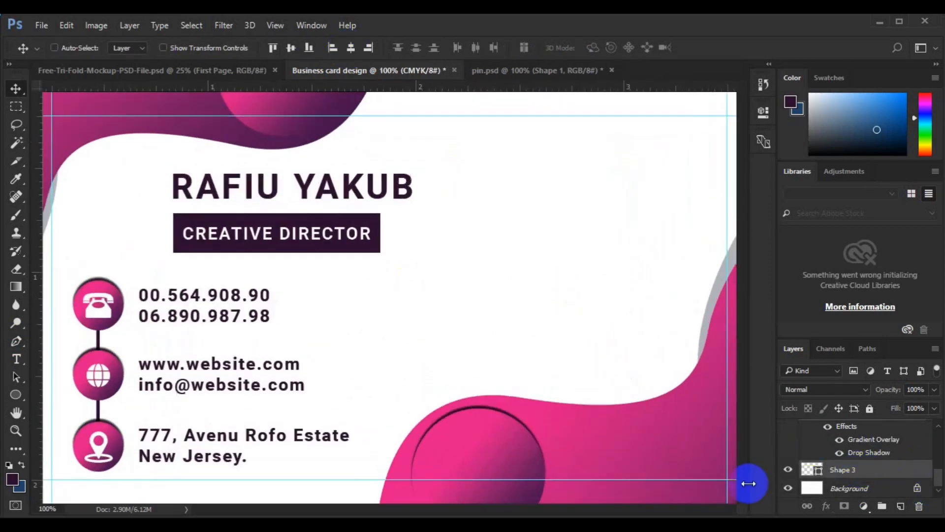
drag(196, 351, 249, 317)
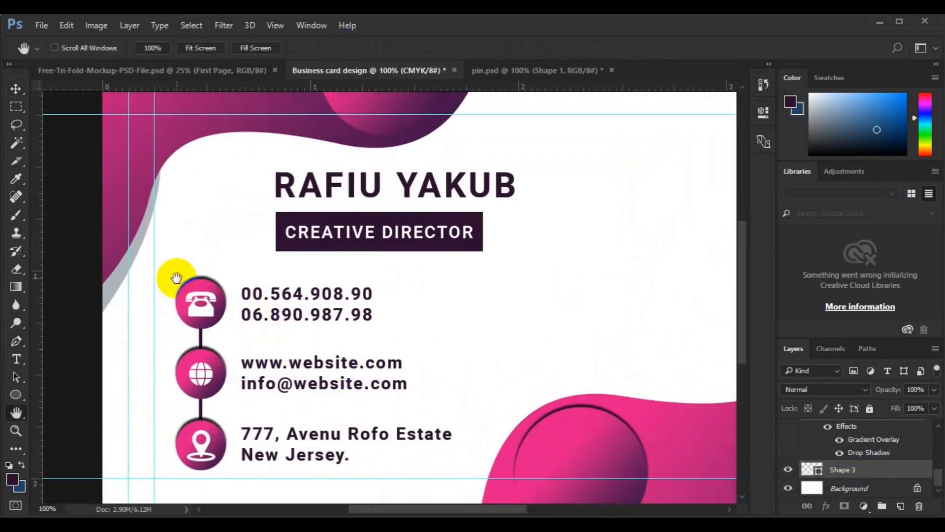
key(v)
click(851, 489)
key(u)
drag(191, 180, 194, 207)
key(ctrl+z)
click(130, 48)
click(130, 48)
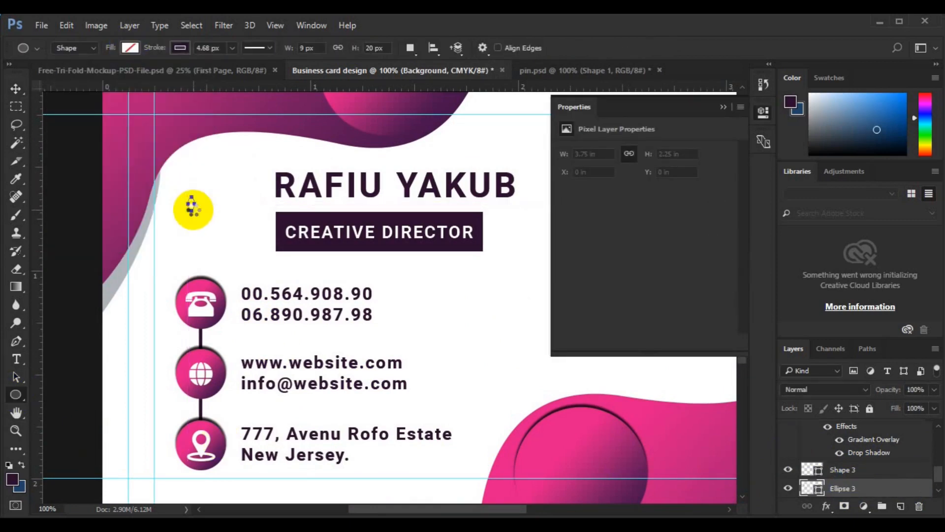
click(16, 89)
key(ctrl+z)
Draw a 10 px hollow circle with a 1 px stroke left of the name
click(16, 395)
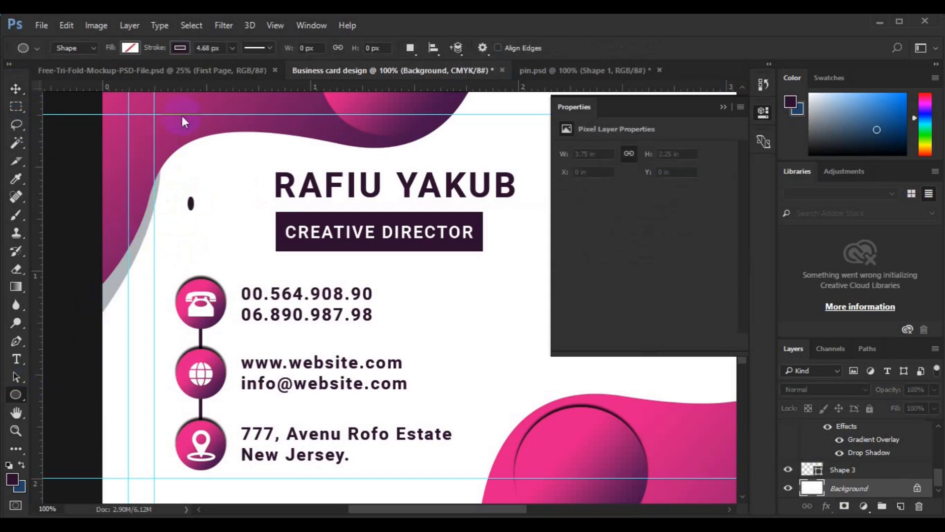
click(204, 49)
text(1)
drag(190, 204, 186, 247)
key(v)
Group the four circles, then duplicate the group and offset the copy beside the first column
click(938, 490)
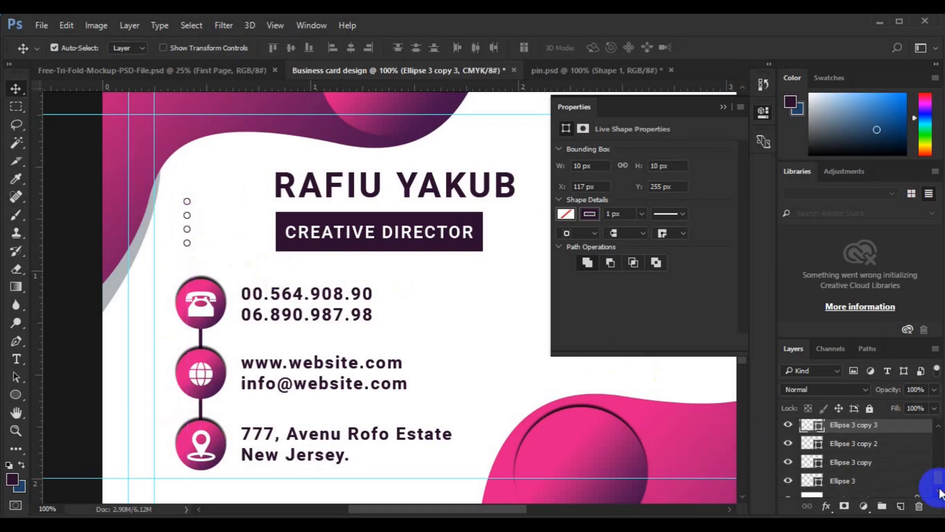
shift+click(844, 481)
key(ctrl+g)
key(ctrl+t)
drag(189, 232, 200, 211)
key(Return)
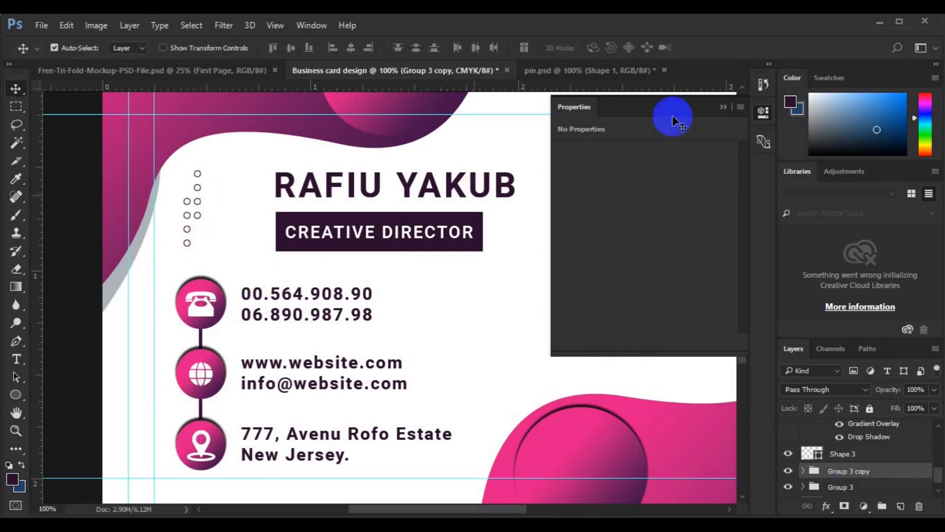
key(ctrl+minus)
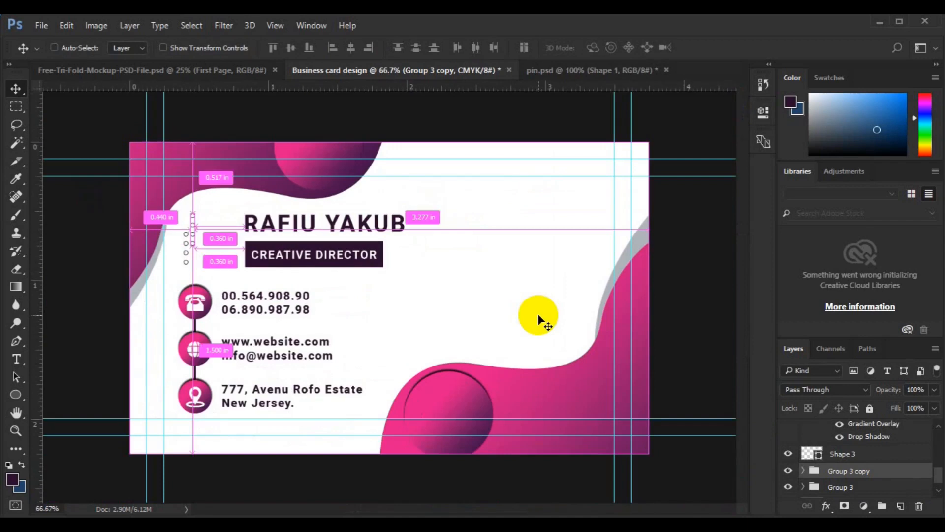
click(939, 490)
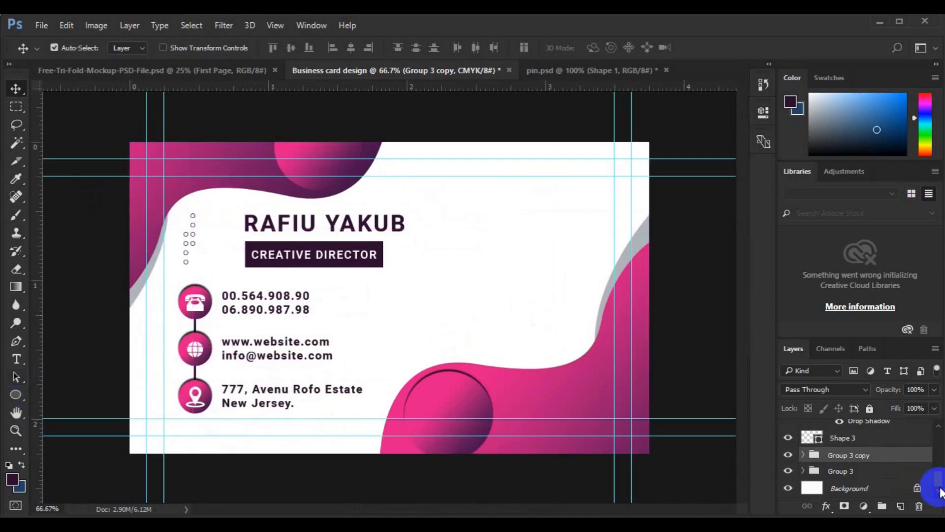
click(858, 487)
Draw a short 3 px vertical pen stroke to the right of the name
click(16, 340)
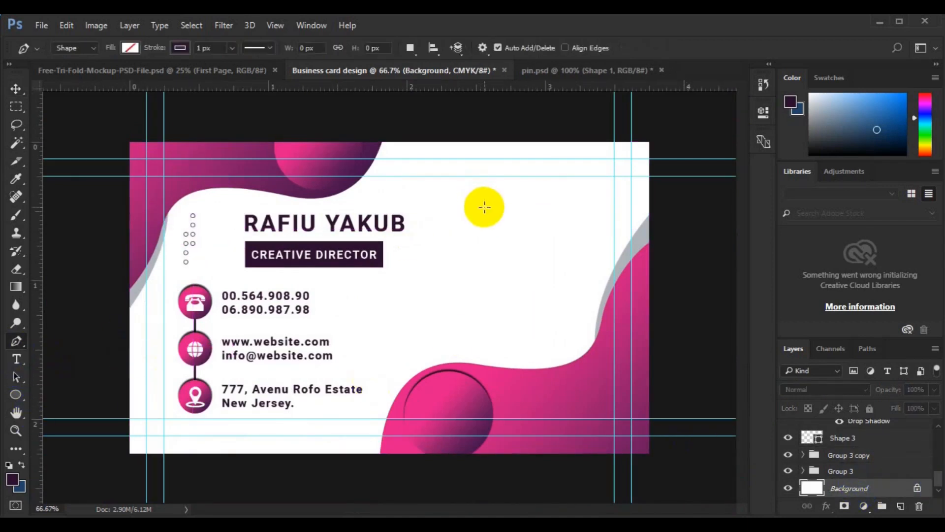
text(3)
click(460, 214)
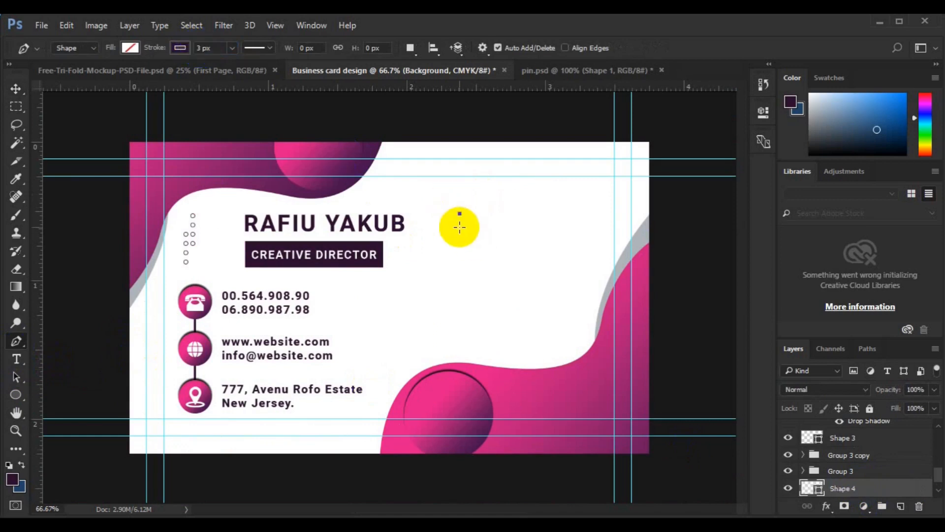
click(460, 227)
key(v)
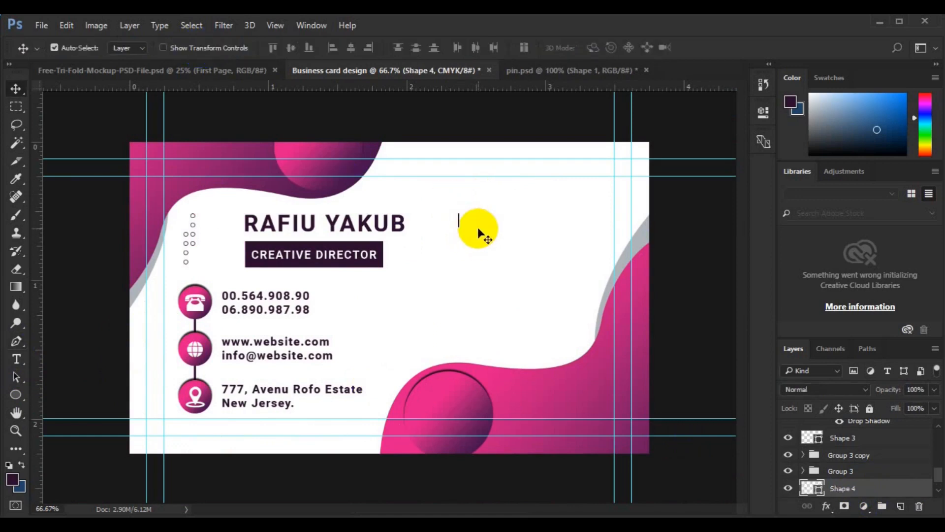
click(16, 341)
click(202, 49)
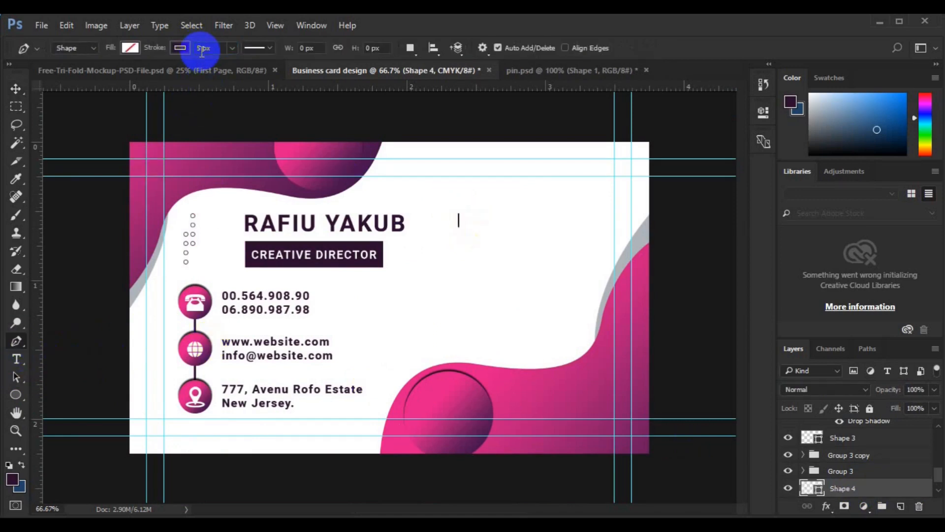
Duplicate the stroke and rotate the copy 90° so the two cross
click(307, 144)
key(v)
key(ctrl+j)
key(ctrl+t)
right_click(457, 220)
click(517, 408)
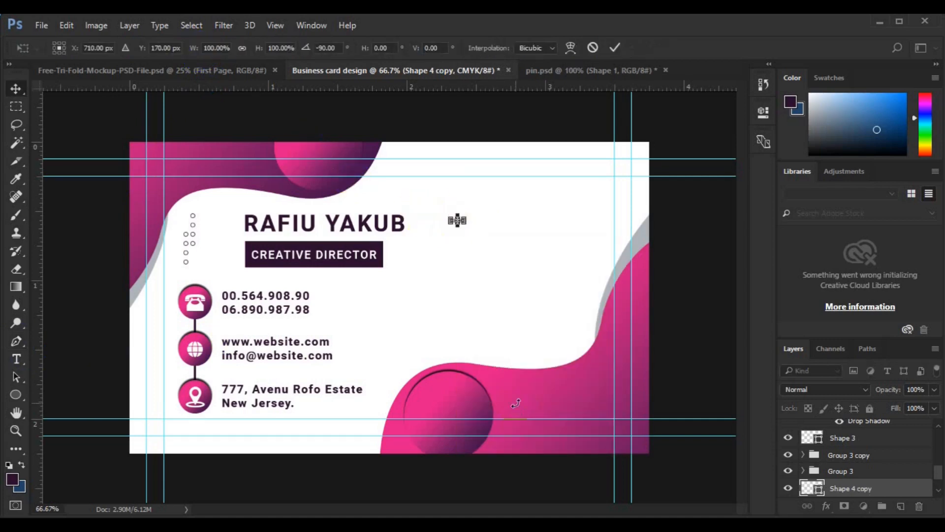
key(Return)
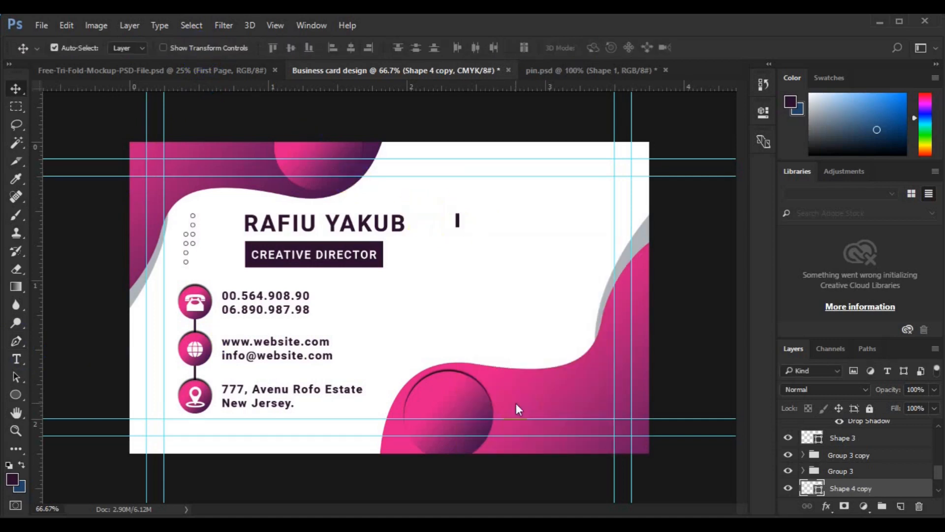
Move both strokes together slightly up and to the right
click(938, 489)
shift+click(865, 491)
key(ctrl+t)
drag(459, 224, 482, 219)
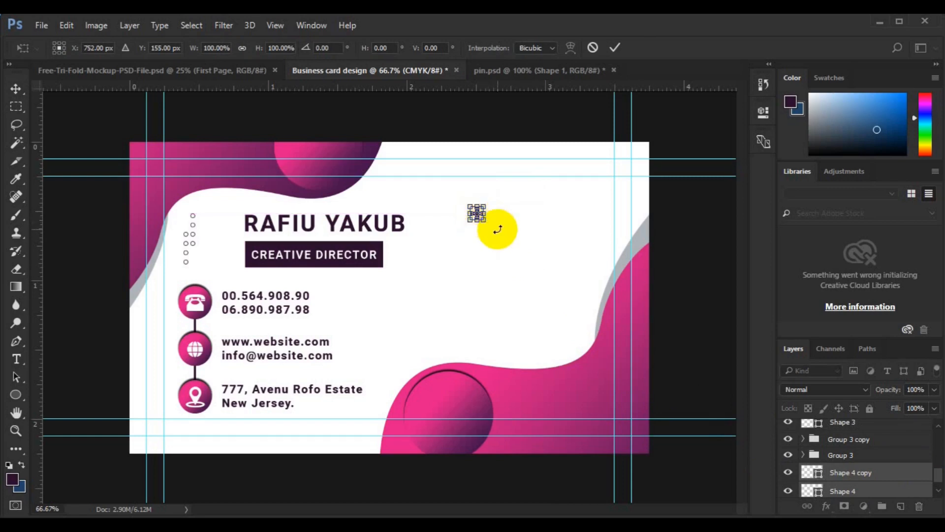
key(Return)
Increase the stroke thickness of the plus sign's lines
click(16, 341)
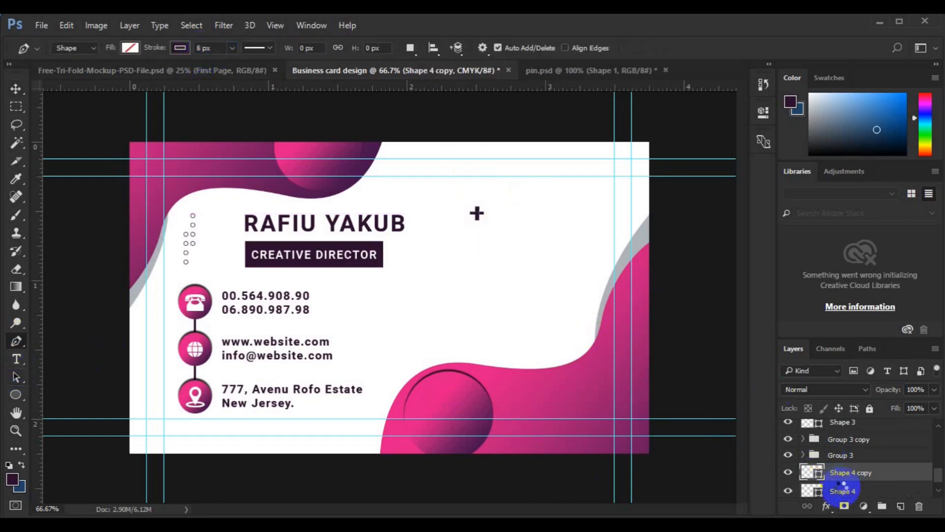
click(839, 491)
click(202, 47)
click(16, 89)
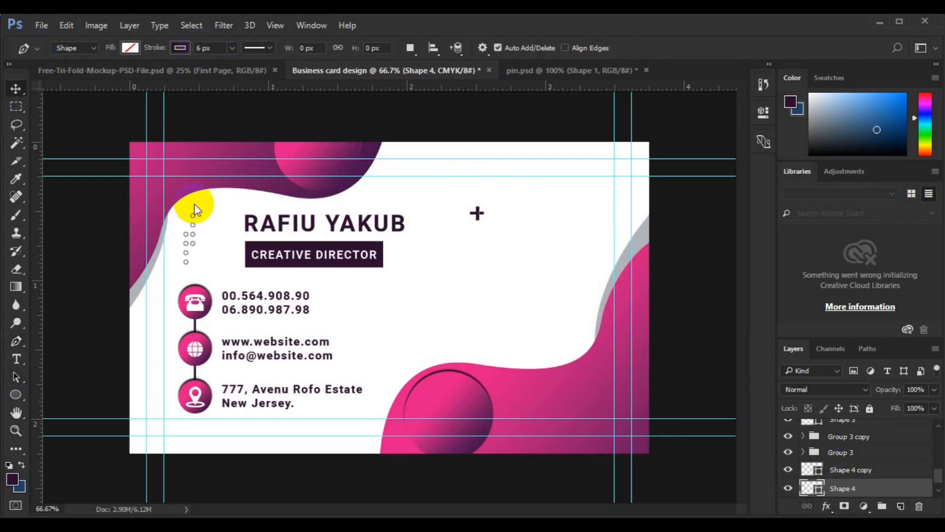
Duplicate the circle group, enlarge it, and place it right of centre
scroll(881, 472, down, 1)
click(858, 438)
key(ctrl+j)
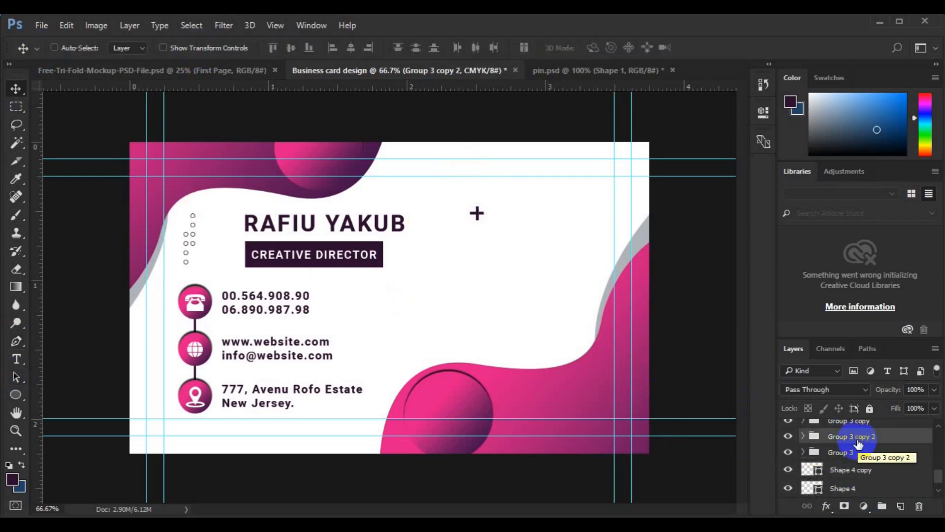
key(ctrl+t)
drag(188, 266, 511, 375)
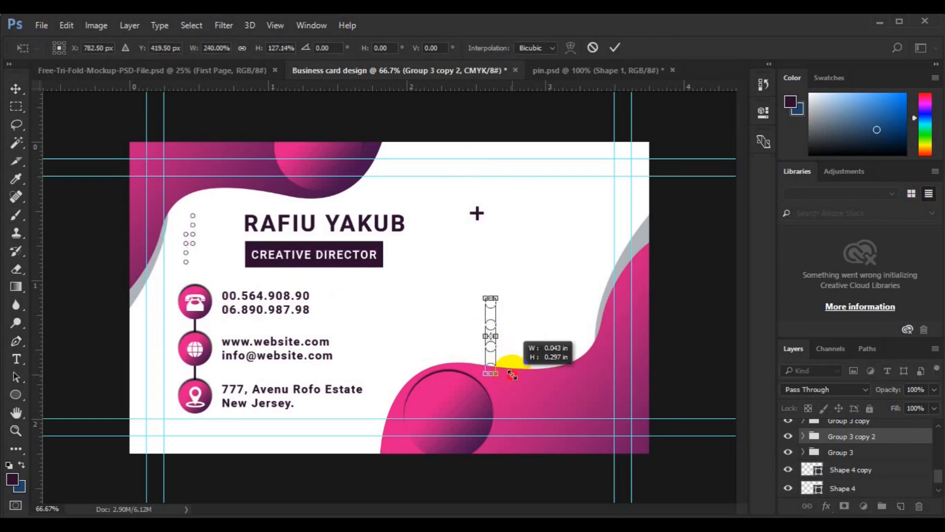
key(Return)
key(Down)
key(Down)
key(Down)
key(Down)
key(Down)
key(Down)
key(Down)
Make two more copies of the circle column, placed beside it further right
key(ctrl+j)
key(ctrl+t)
drag(495, 338, 516, 307)
key(Return)
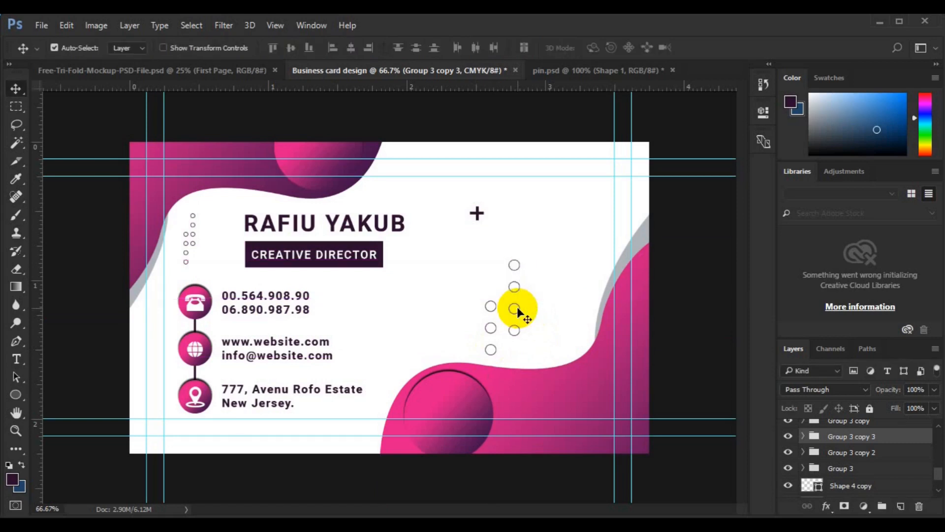
key(ctrl+j)
key(ctrl+t)
drag(517, 306, 547, 362)
key(Return)
Align the three columns' top edges and centre the middle column between the outer two
ctrl+click(846, 468)
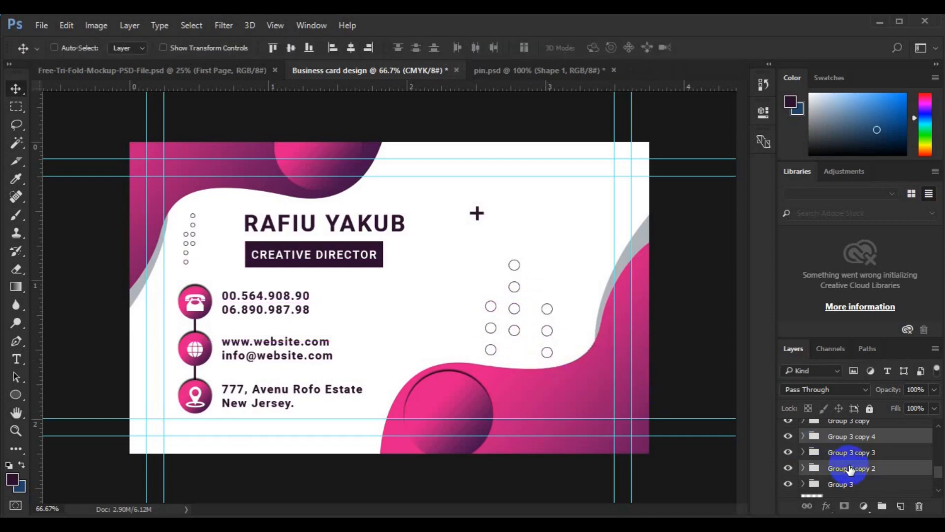
click(277, 49)
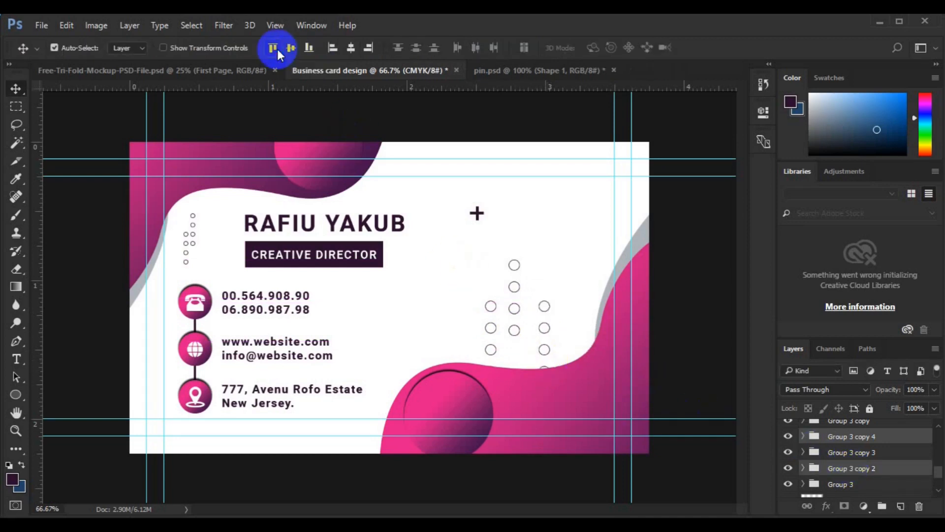
key(ctrl+g)
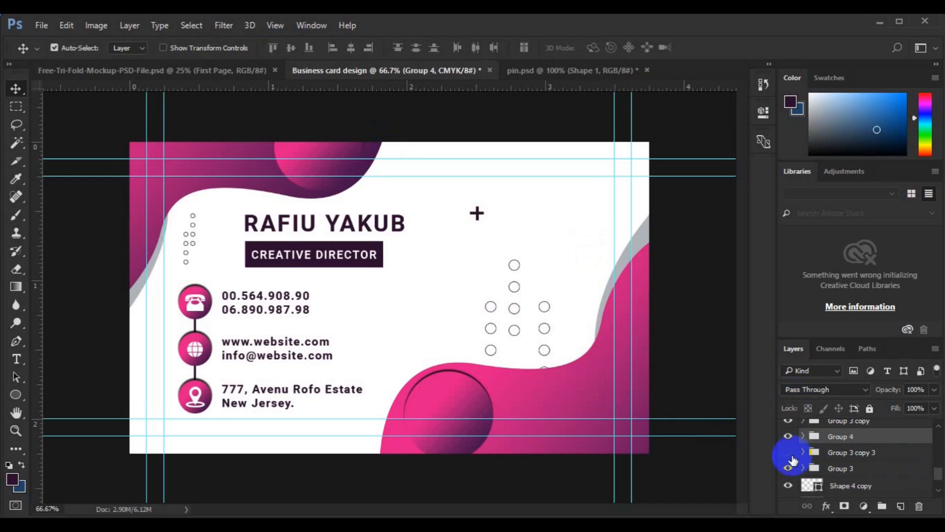
ctrl+click(793, 455)
click(350, 47)
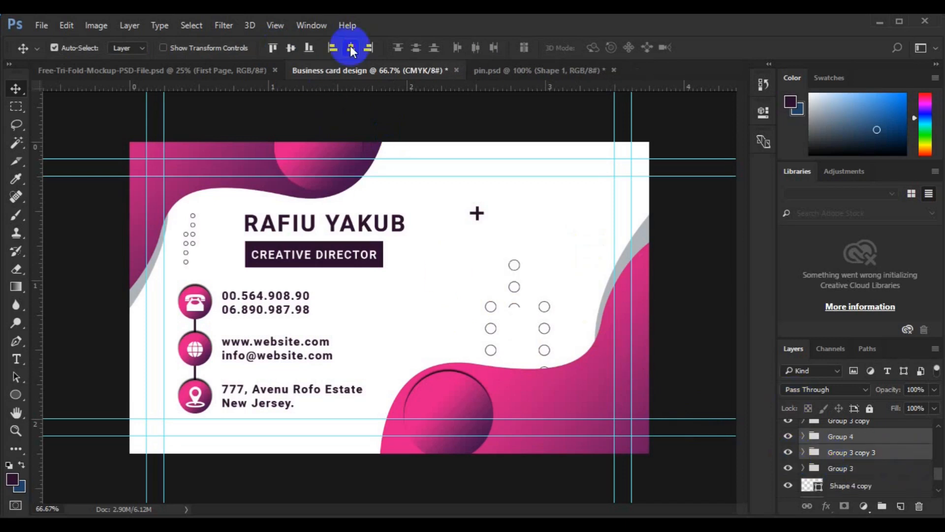
Copy one circle up to the top right and thicken its outline into a bold ring
drag(521, 272, 581, 240)
click(16, 397)
click(203, 49)
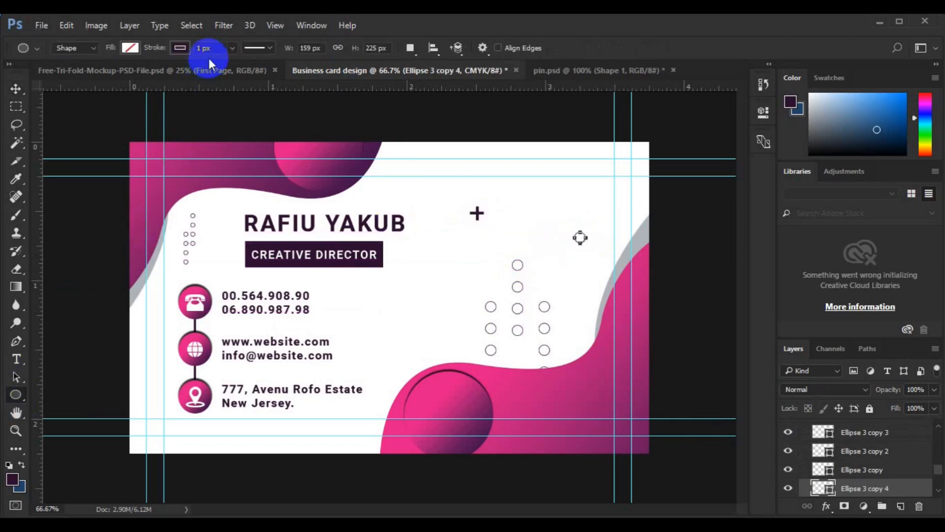
key(v)
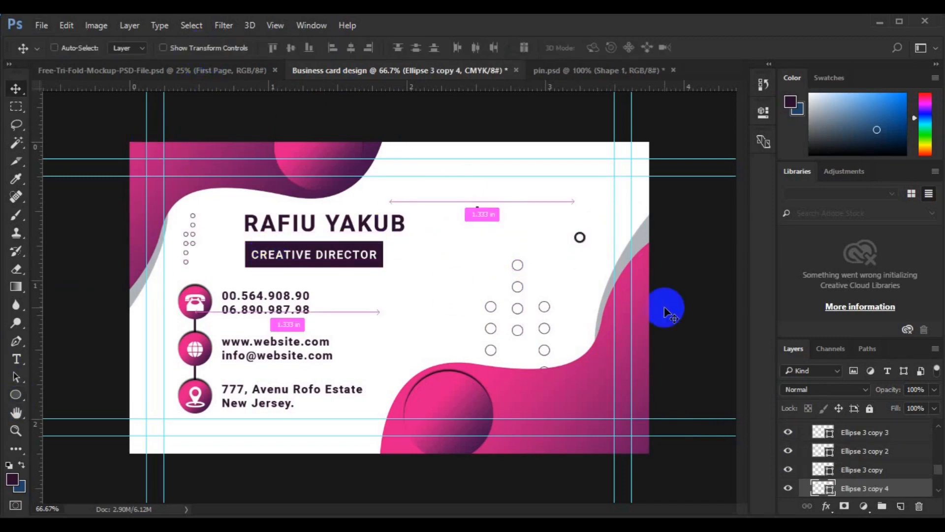